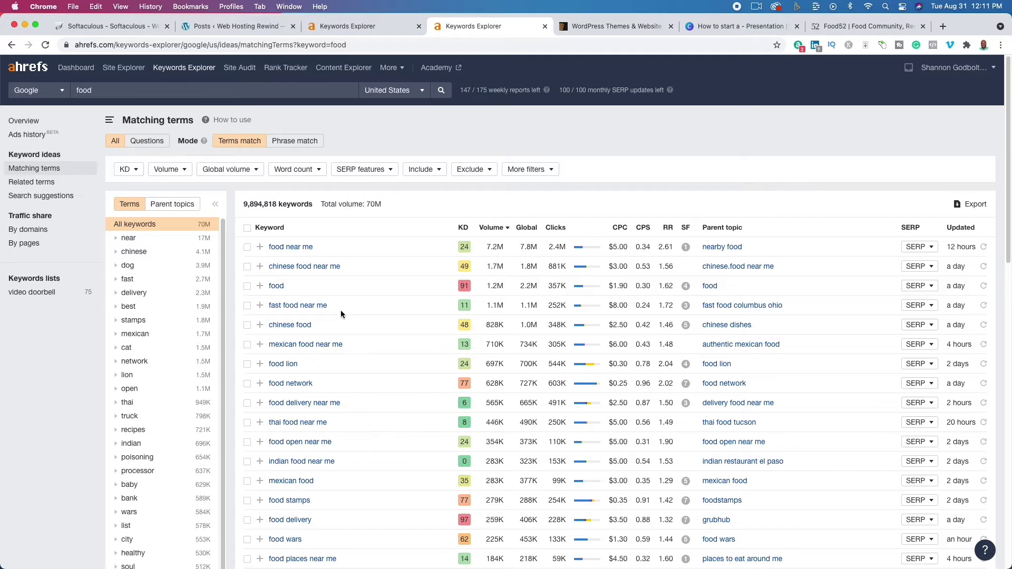
Copy the "chinese food" keyword from the matching terms list and look it up in the Keywords Explorer overview for the United States.
left_click_drag(330, 322, 266, 326)
key("super+c")
left_click(364, 26)
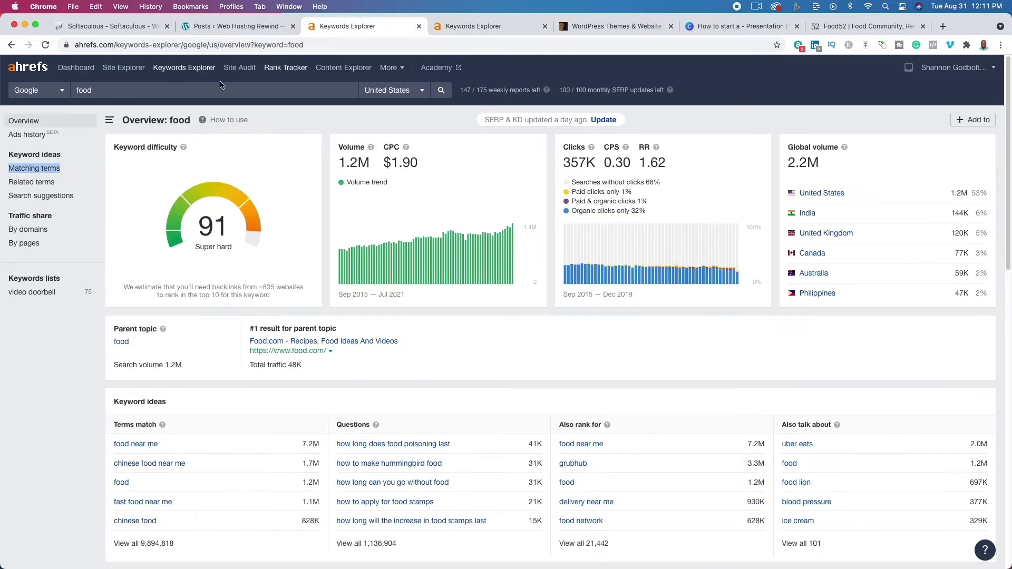
triple_click(128, 90)
key("super+v")
key("Return")
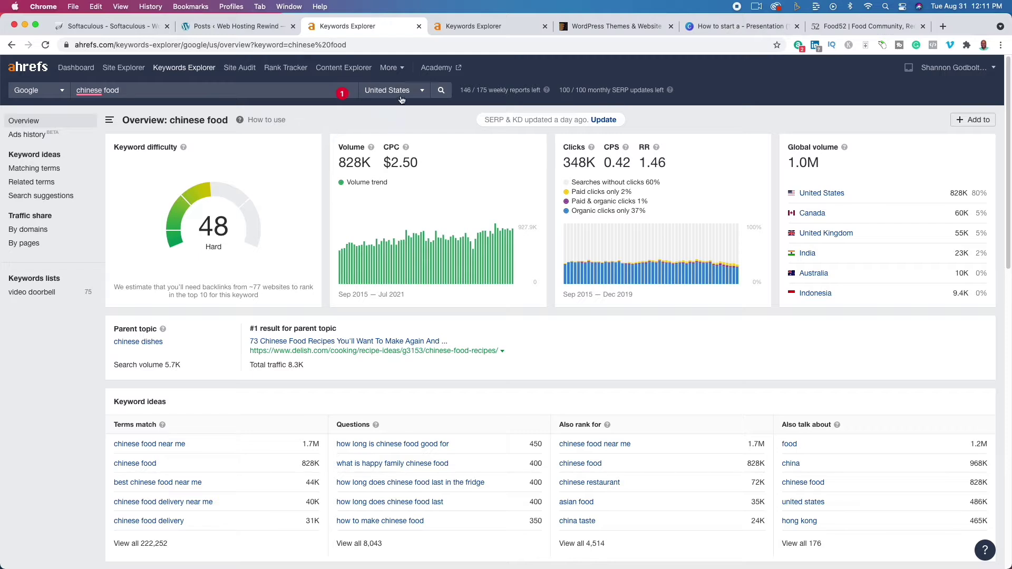
Open the matching terms report for "chinese food" and review its keyword ideas, difficulty and volume.
left_click(48, 173)
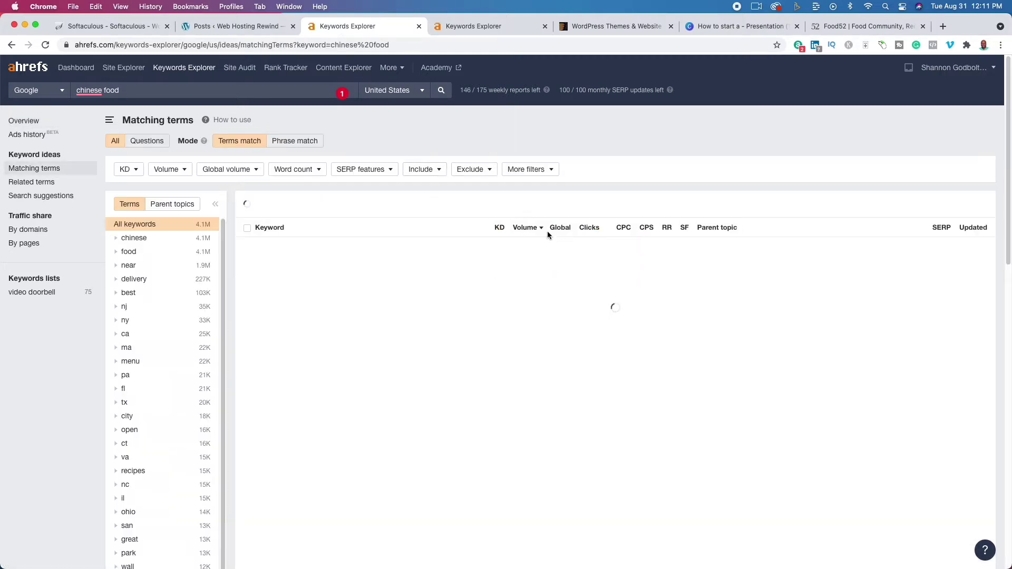
mouse_move(547, 234)
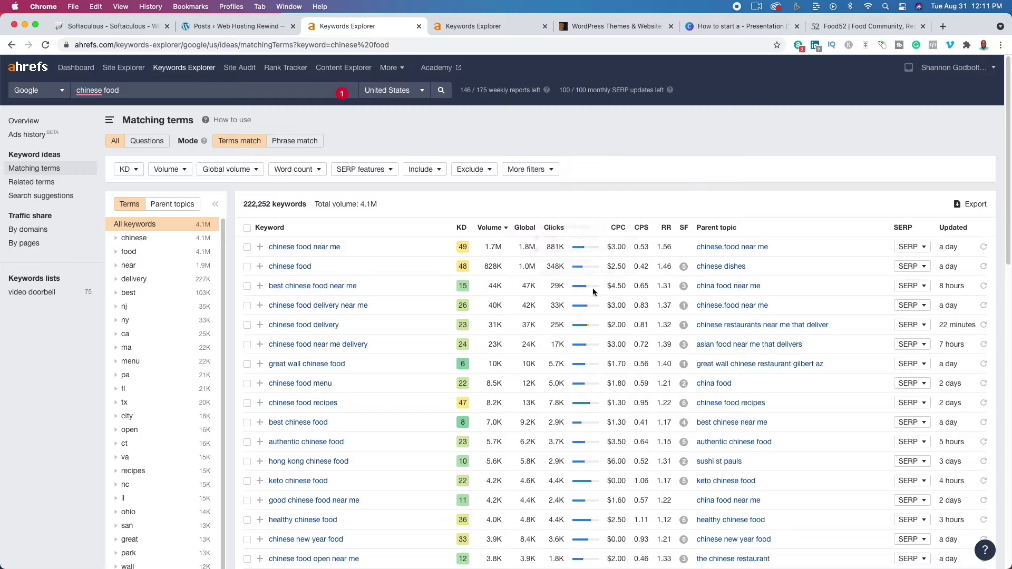
scroll(378, 341, "down", 5)
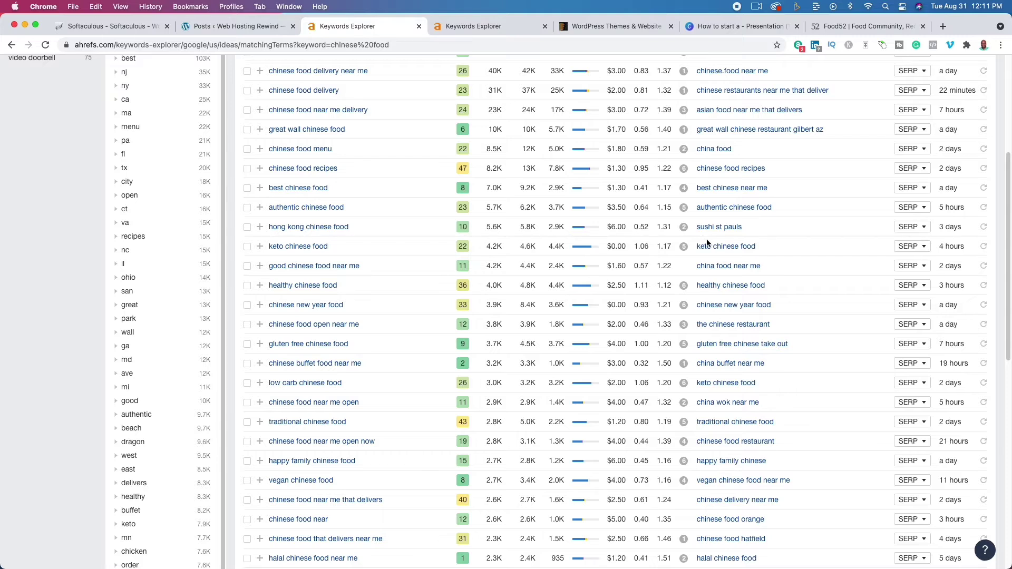
scroll(744, 248, "up", 5)
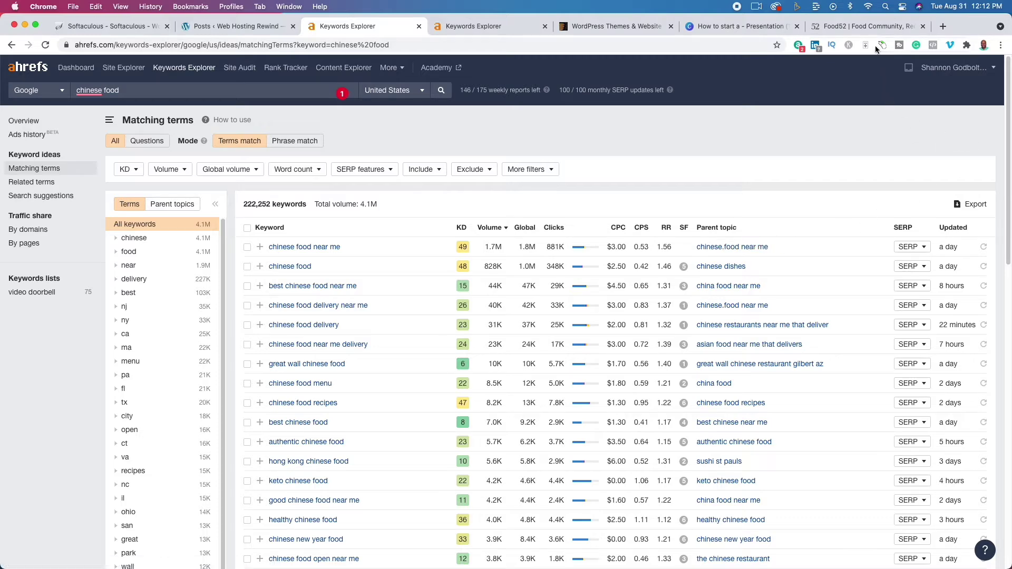
Switch to the Food52 website and examine its homepage articles, recipes, shop products and featured video as a food blog example.
left_click(869, 27)
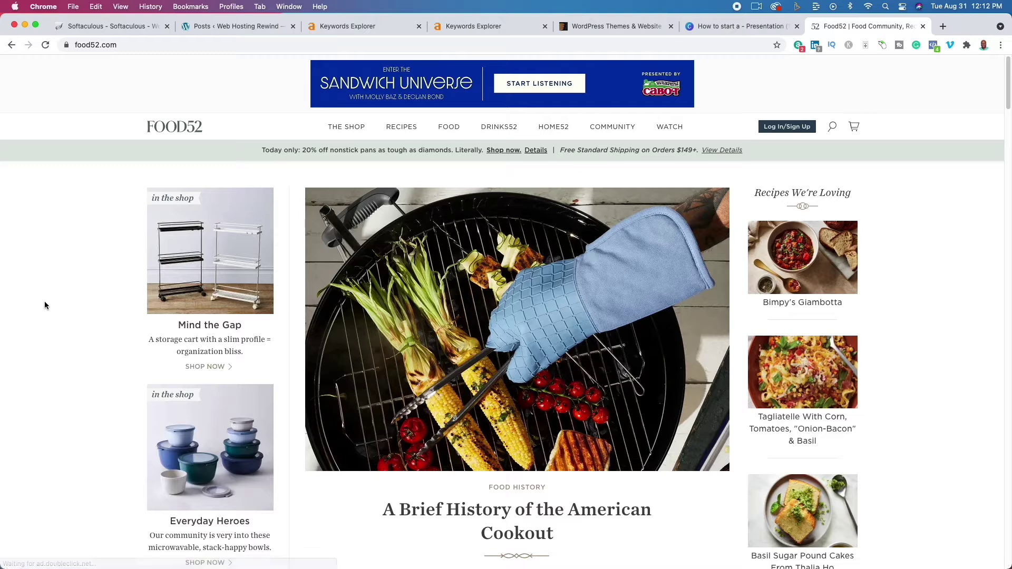
scroll(90, 293, "down", 3)
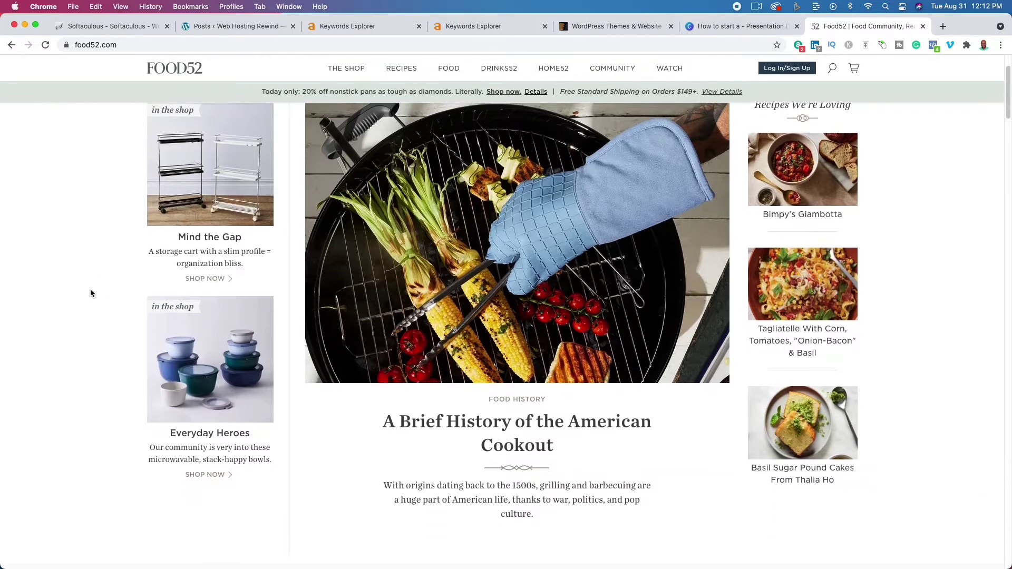
scroll(90, 293, "down", 4)
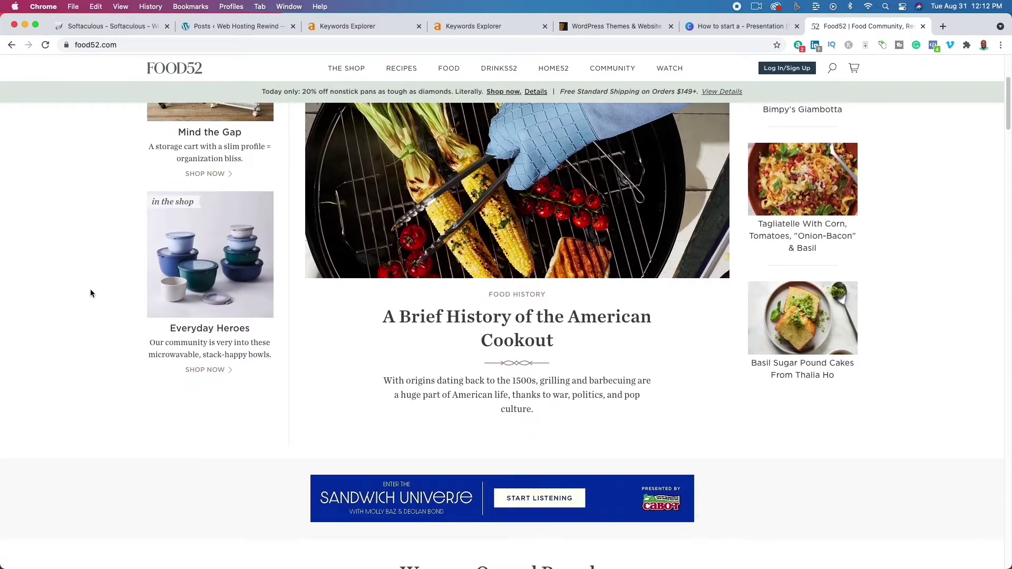
scroll(452, 318, "up", 7)
scroll(453, 319, "down", 9)
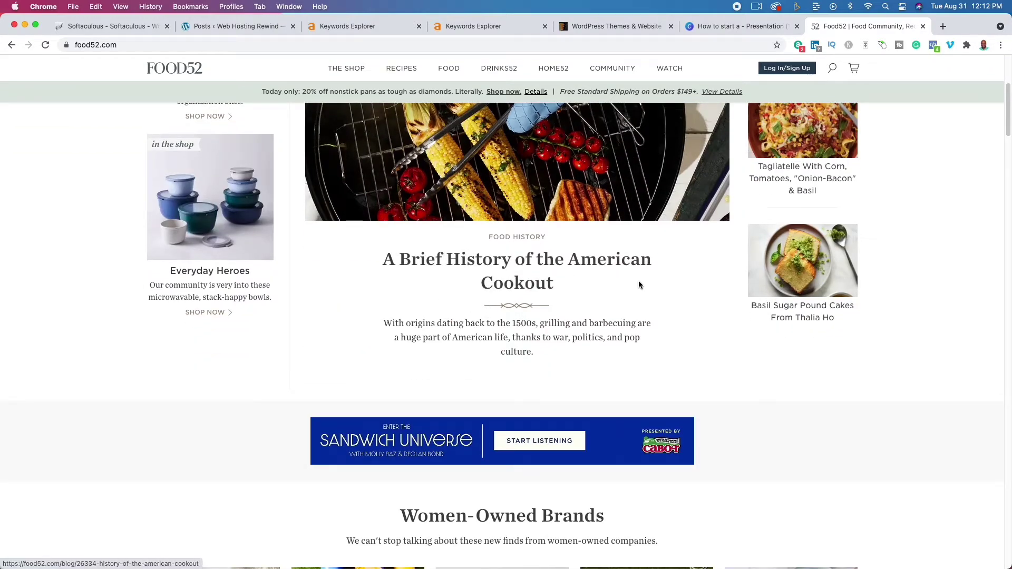
scroll(644, 283, "down", 11)
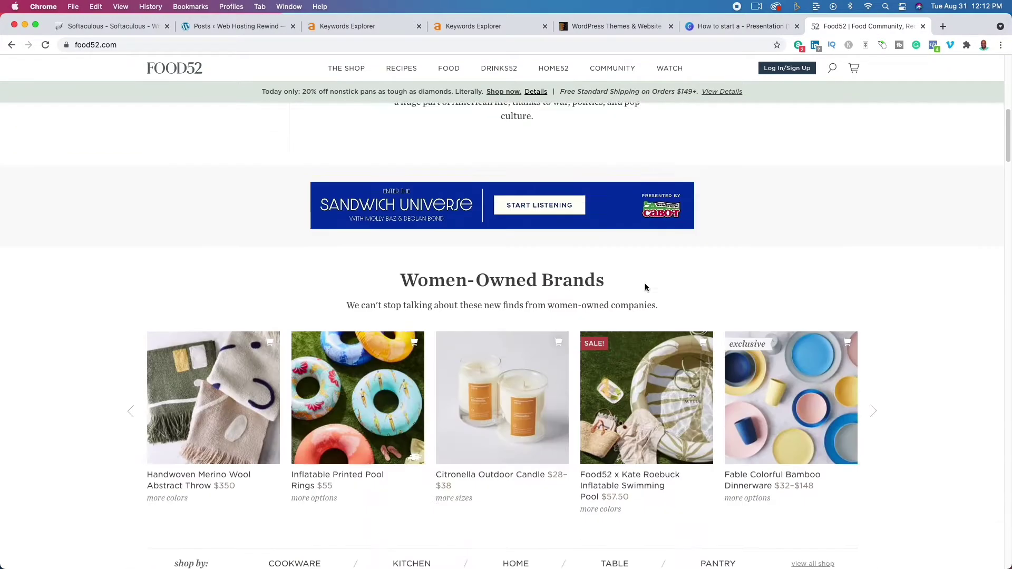
scroll(635, 284, "up", 18)
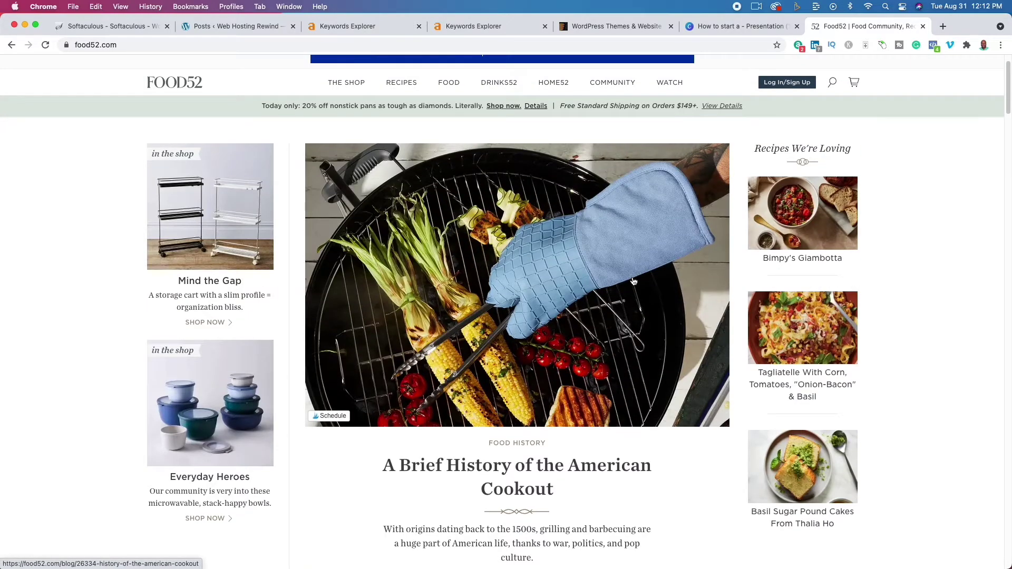
scroll(635, 283, "down", 20)
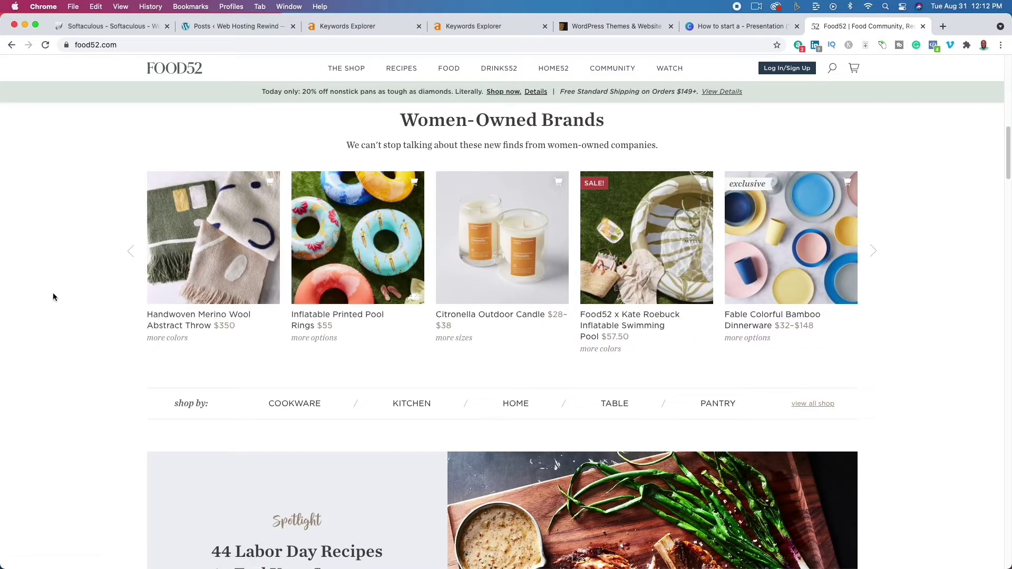
scroll(65, 287, "down", 10)
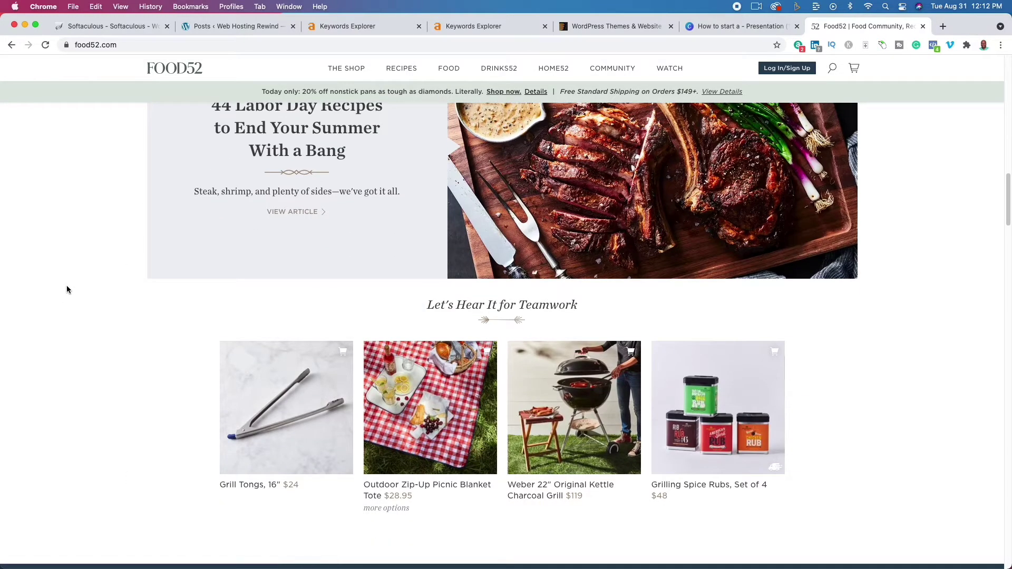
scroll(66, 289, "down", 9)
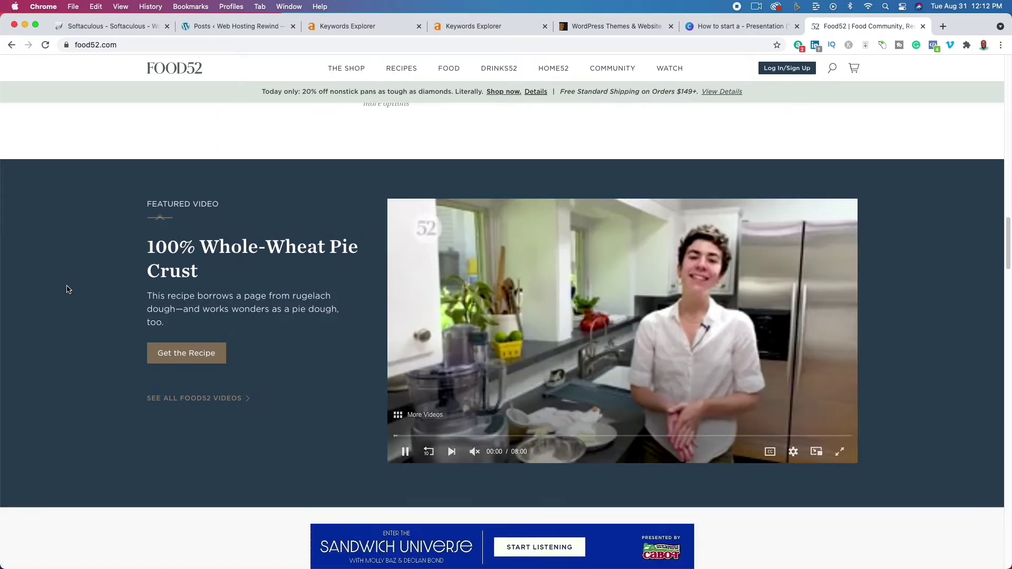
scroll(66, 289, "up", 7)
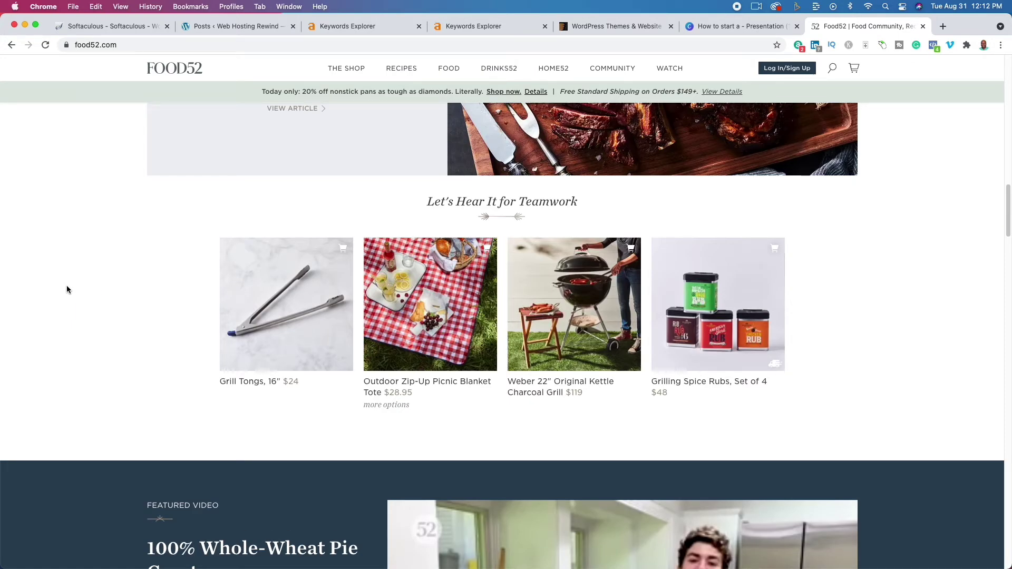
scroll(66, 289, "up", 12)
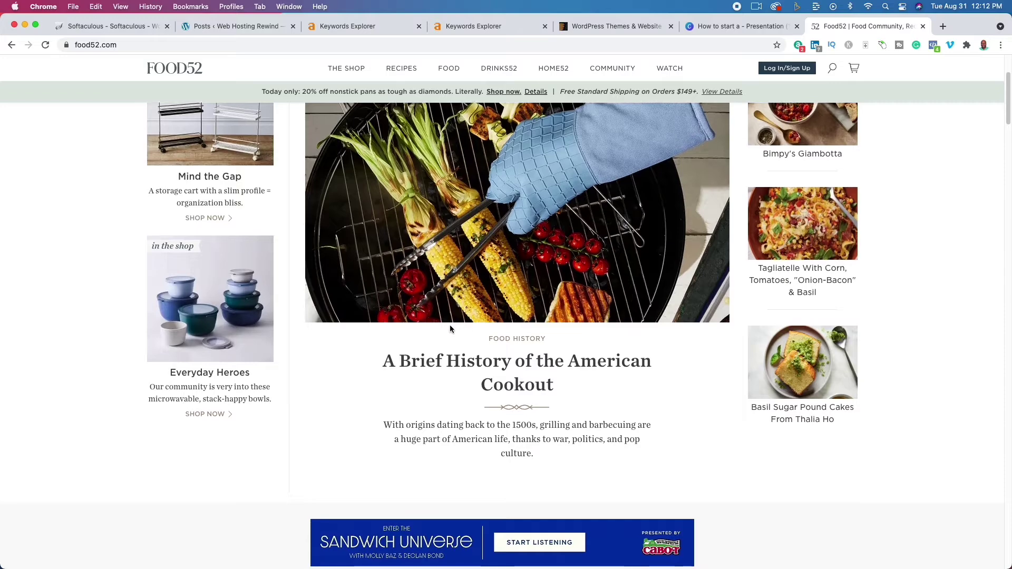
scroll(453, 327, "down", 15)
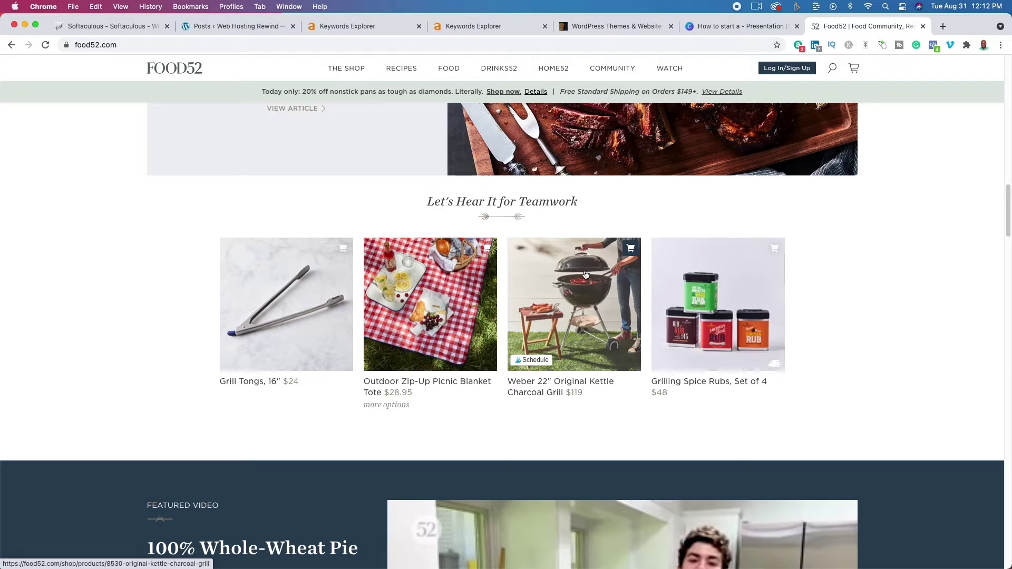
Check the Steps slide of the food blog presentation in Canva against the Food52 example, ending on the presentation.
left_click(732, 27)
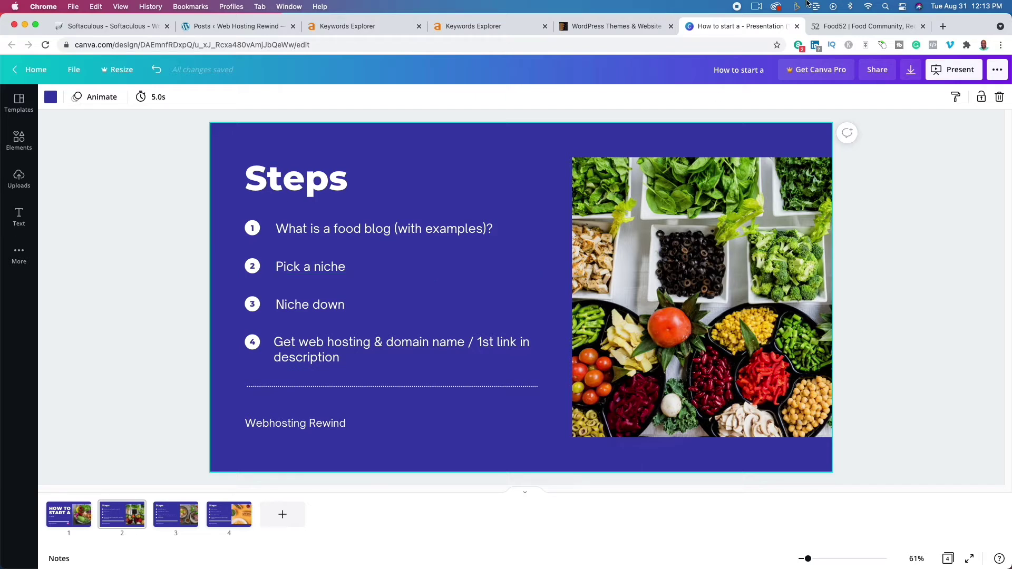
left_click(839, 26)
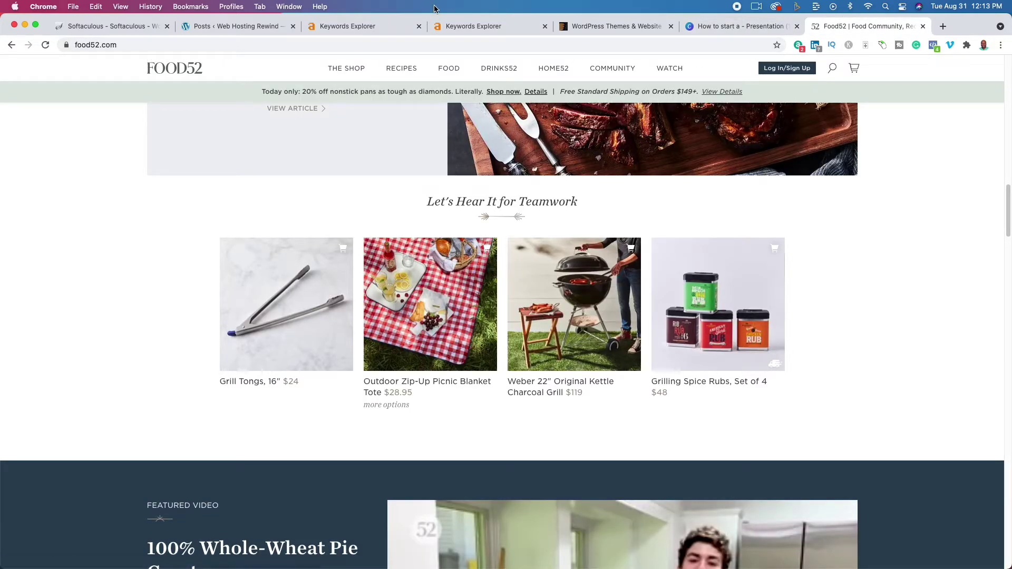
left_click(738, 26)
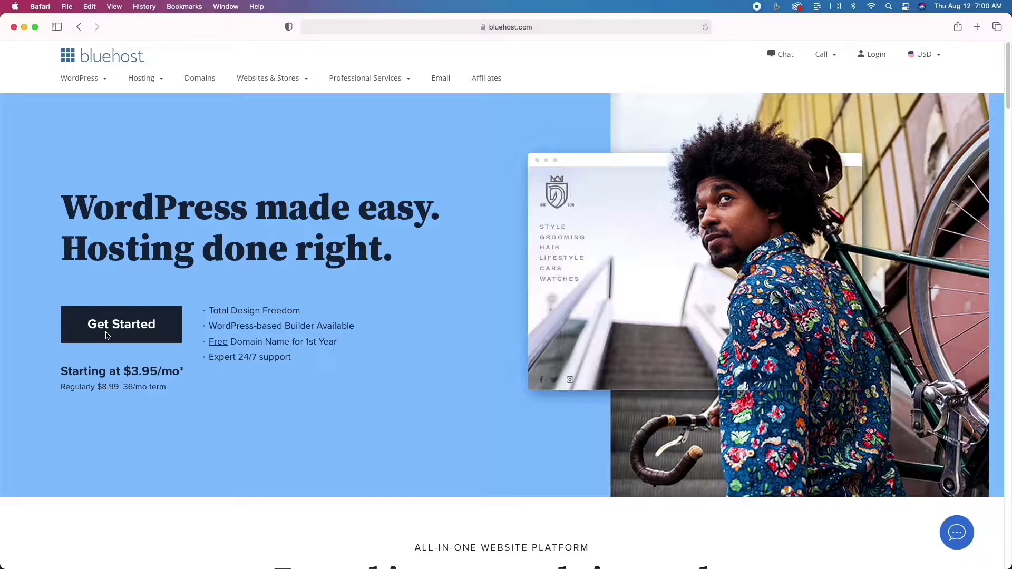
Start the Bluehost sign-up, compare the hosting plans and select the Basic plan at $3.95/mo for 36 months.
left_click(118, 324)
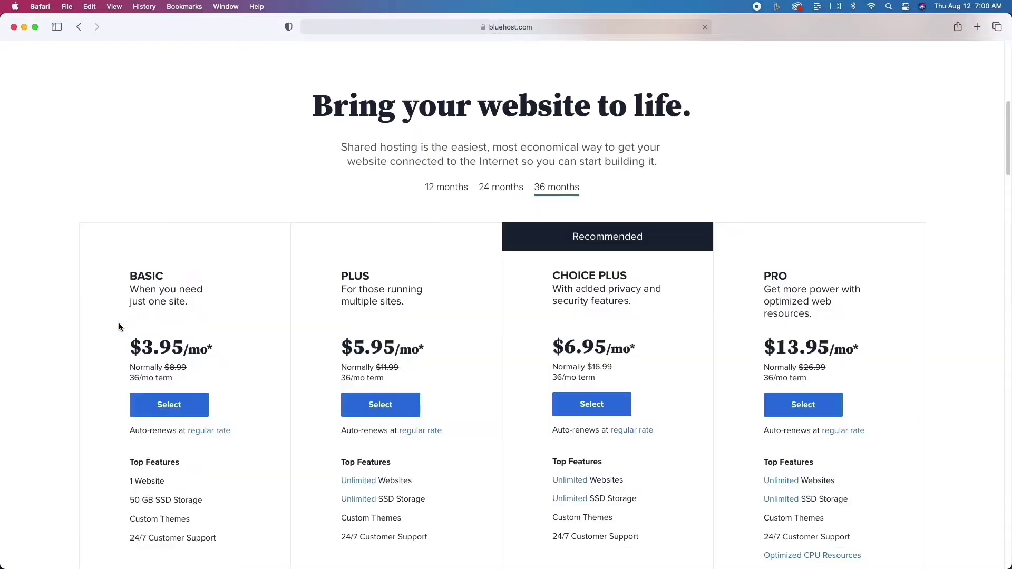
scroll(118, 326, "down", 2)
scroll(118, 327, "down", 5)
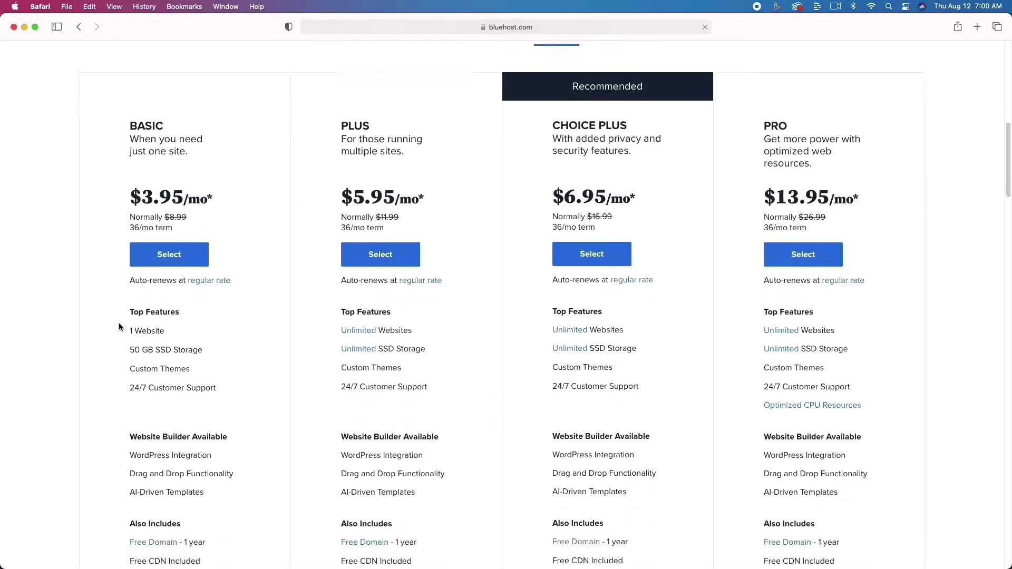
scroll(118, 327, "up", 4)
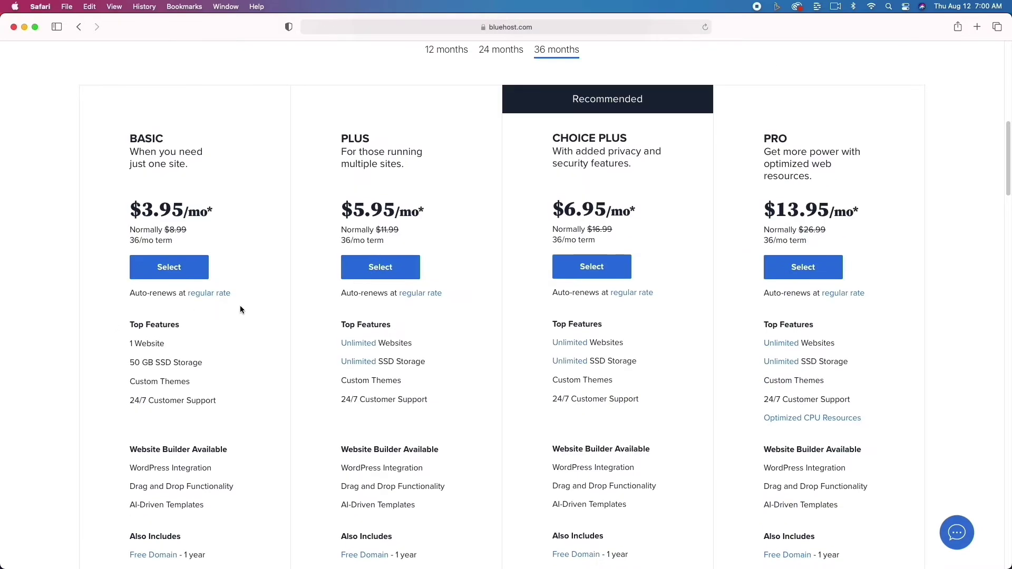
left_click(188, 265)
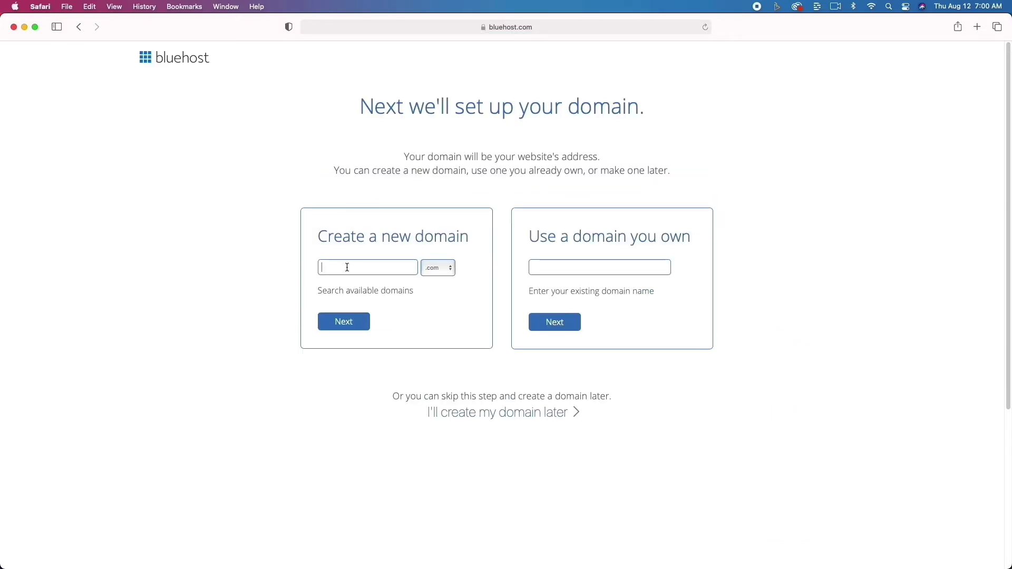
Try webhostingreview.com as the new domain, and replace it with webhostingrewinds.com to continue the sign-up.
type("webhostingreview")
left_click(367, 321)
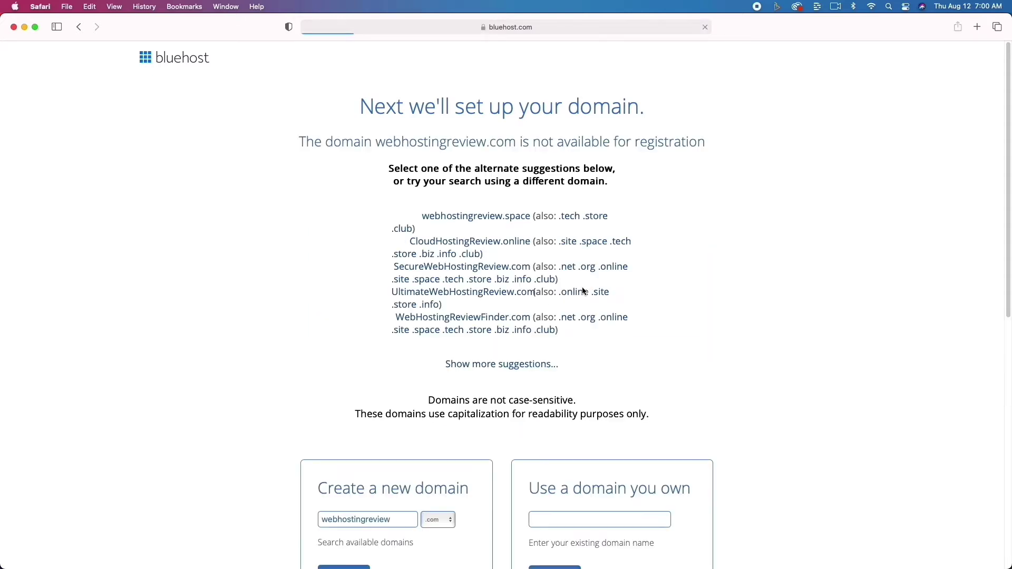
scroll(441, 292, "down", 3)
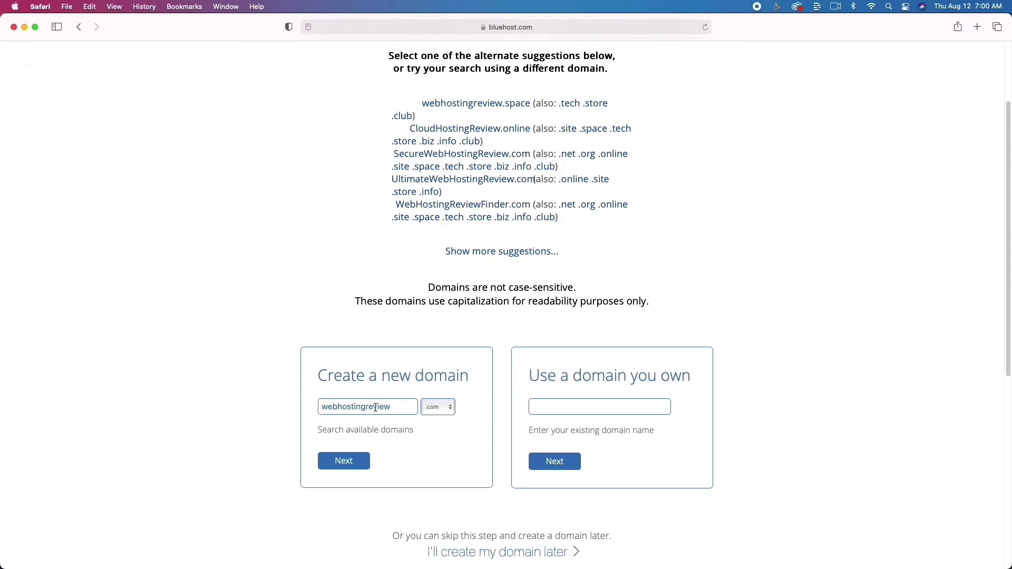
left_click_drag(375, 408, 407, 410)
type("winds")
left_click(352, 460)
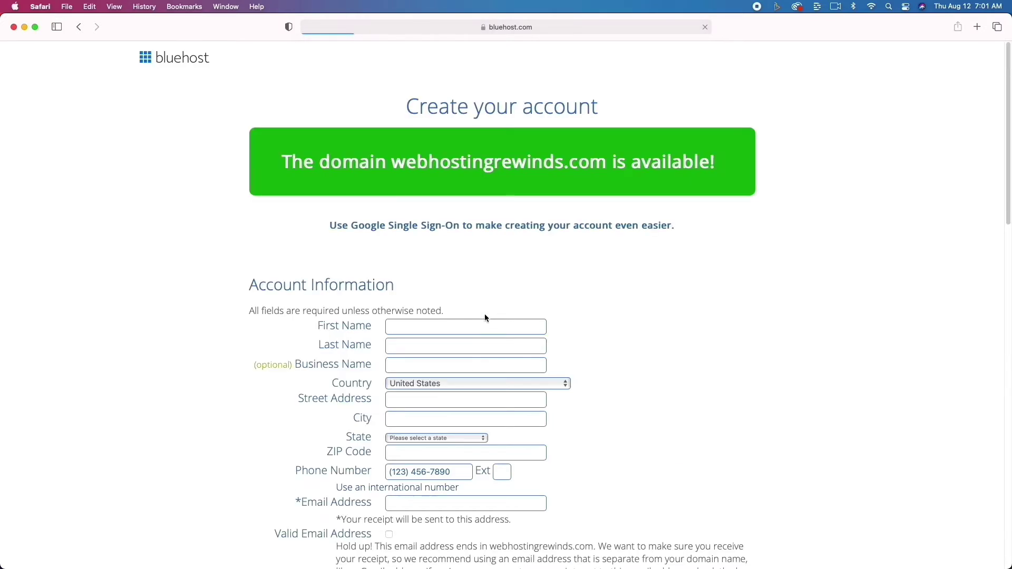
Examine the account creation form's account information, package information and package extras.
scroll(233, 303, "down", 2)
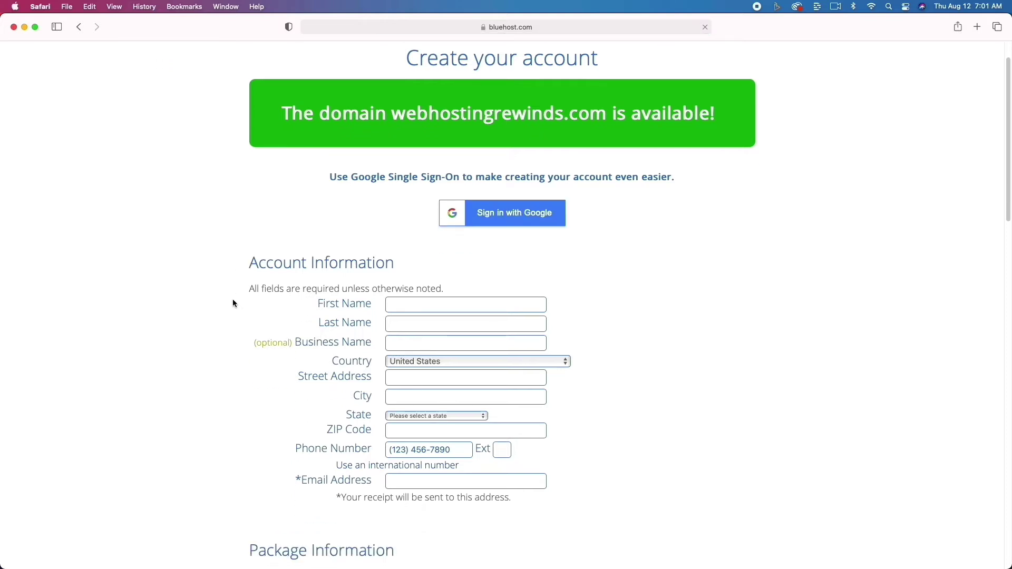
scroll(233, 303, "down", 2)
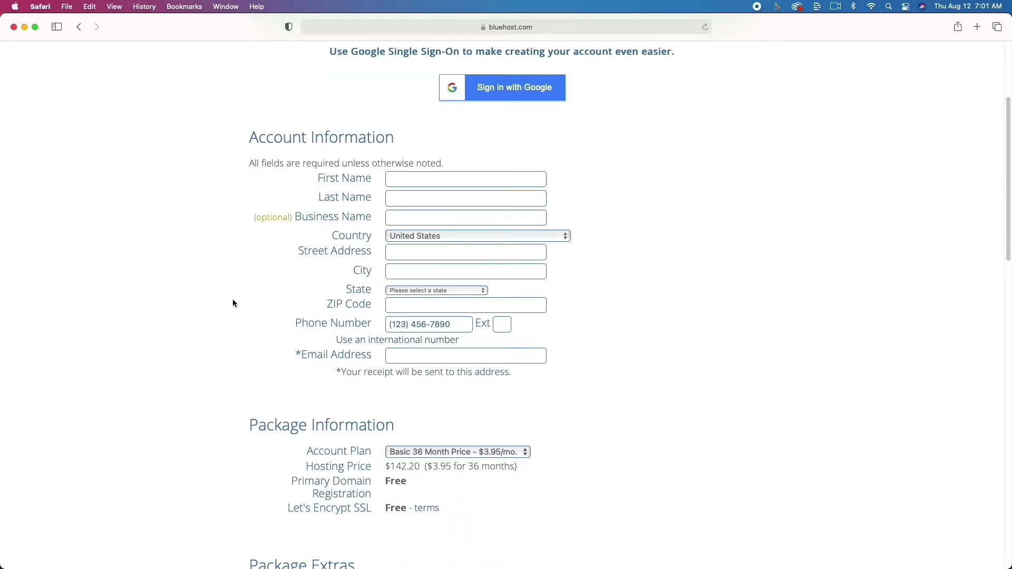
scroll(234, 303, "down", 5)
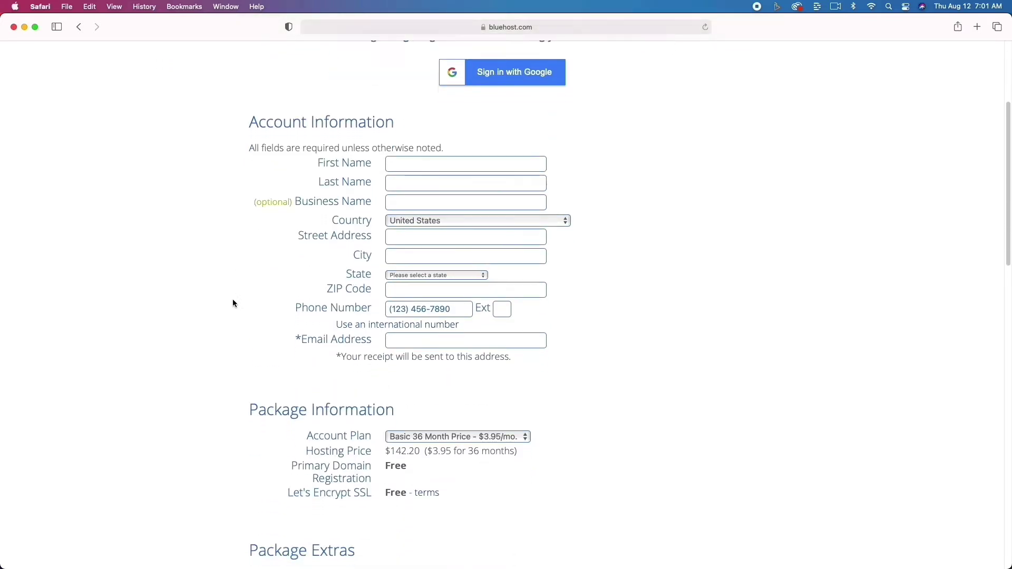
scroll(234, 304, "down", 3)
scroll(233, 303, "up", 7)
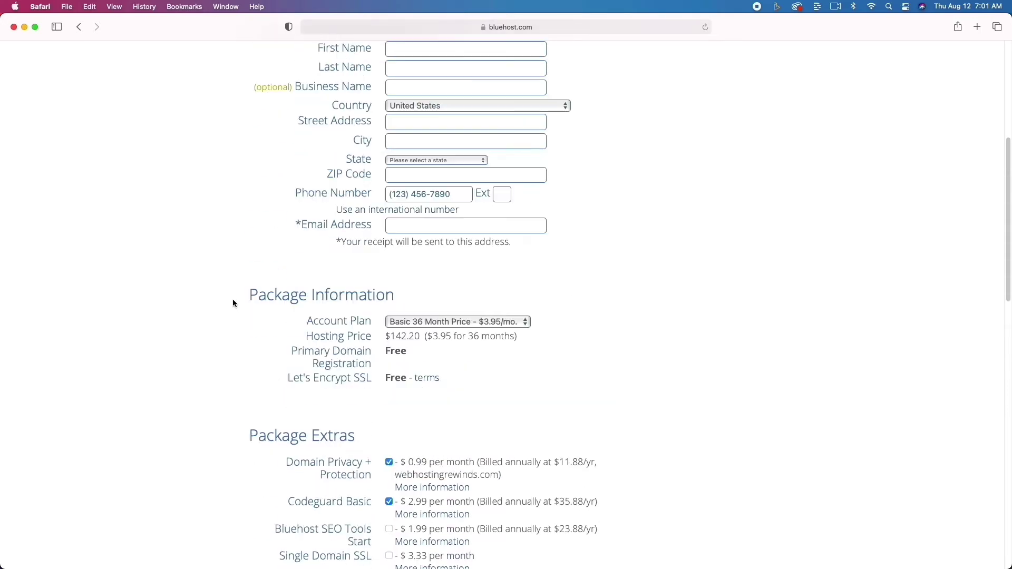
scroll(232, 299, "up", 3)
scroll(242, 295, "down", 3)
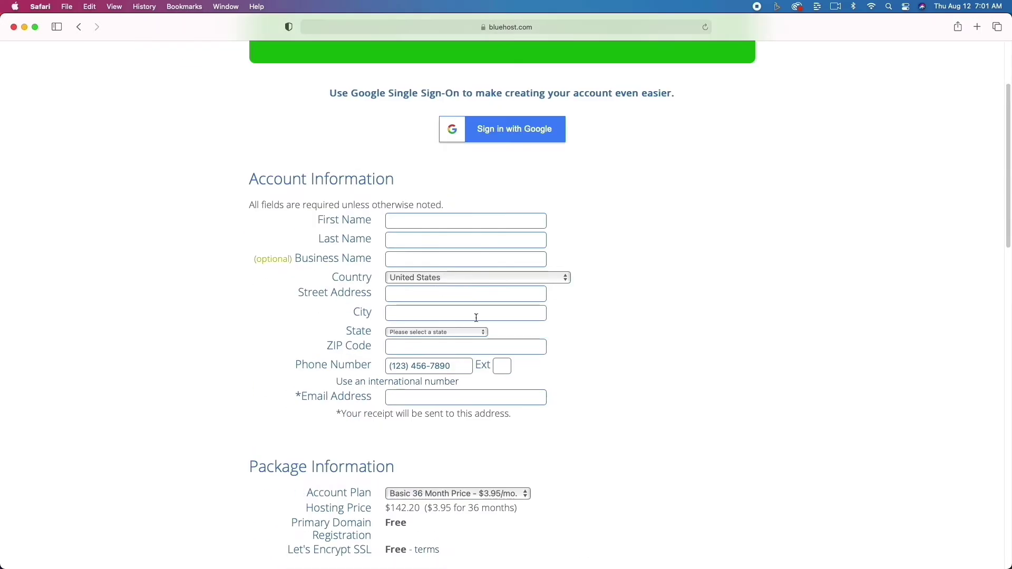
scroll(605, 366, "down", 8)
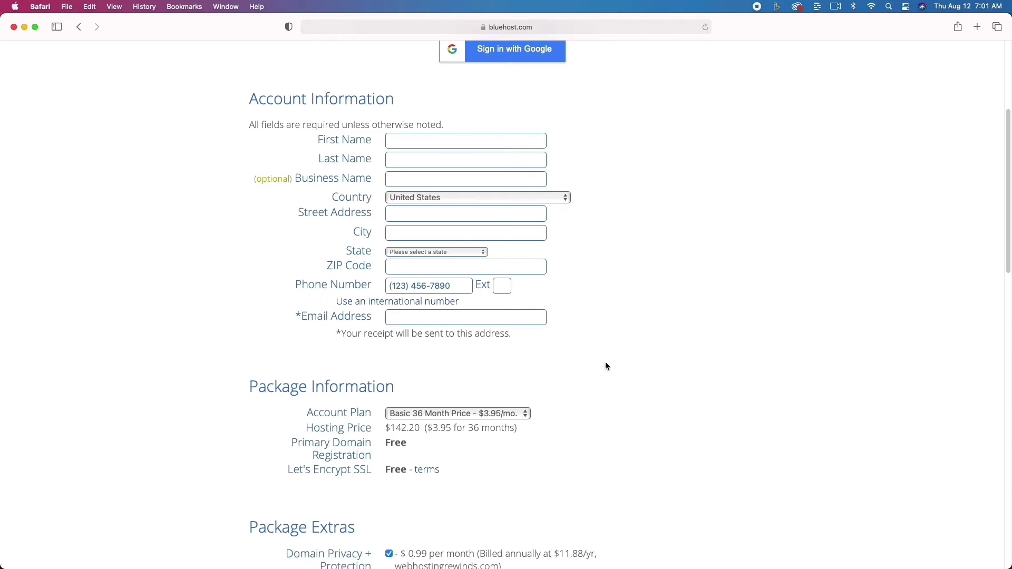
scroll(605, 364, "down", 4)
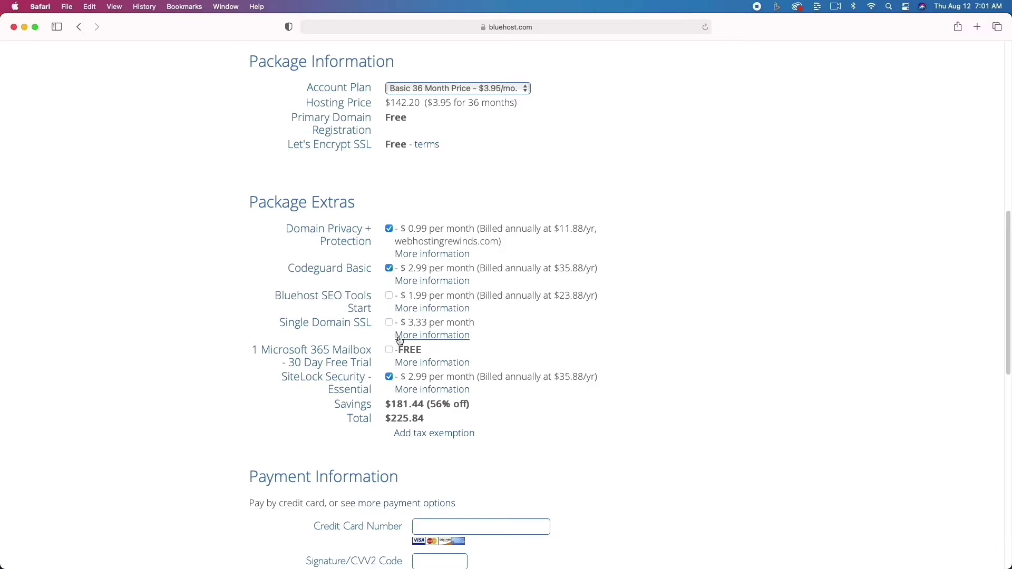
Review the sign-up form's package extras, payment information and auto renewal terms.
scroll(450, 463, "down", 5)
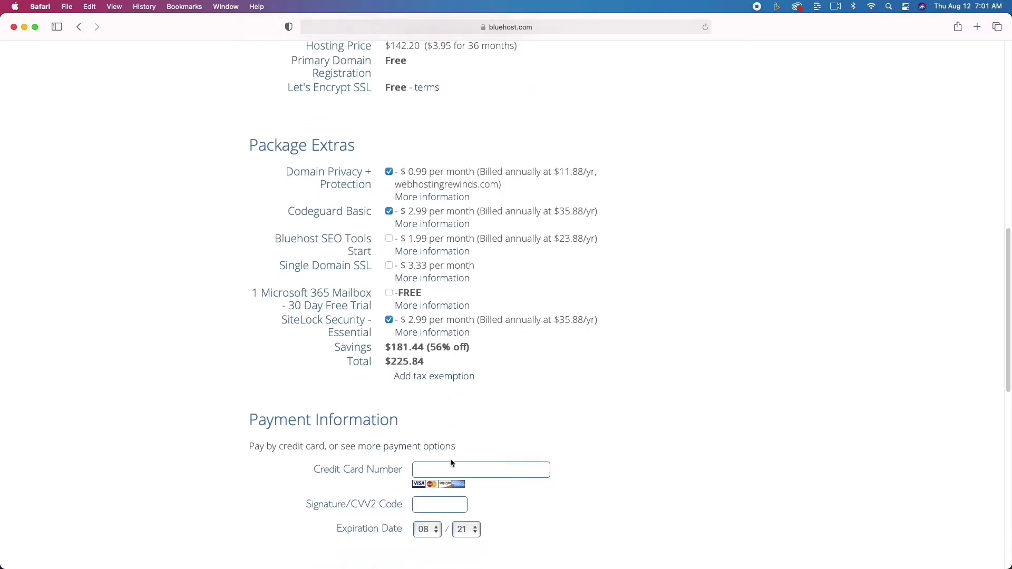
scroll(450, 460, "down", 3)
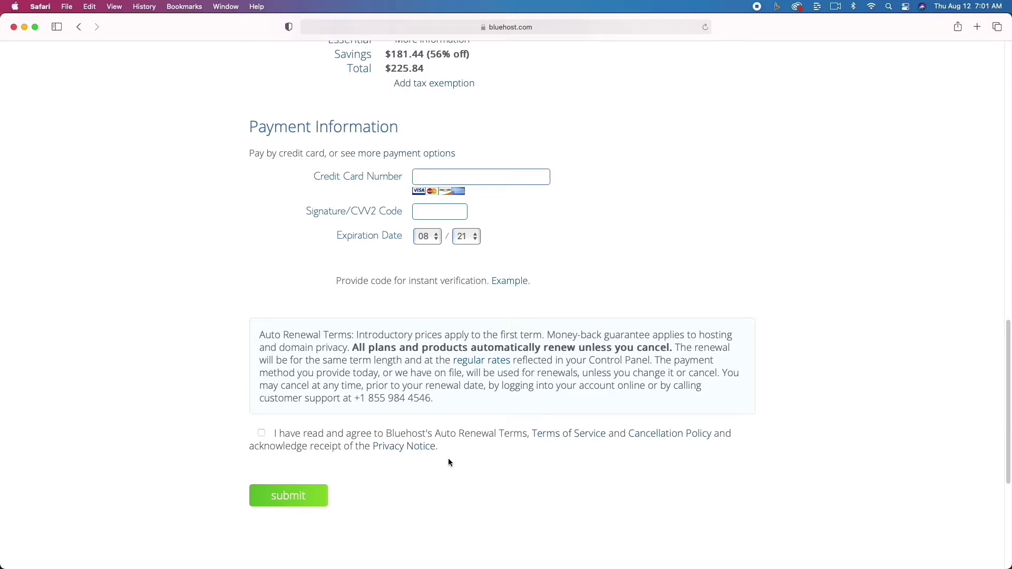
scroll(449, 463, "up", 10)
scroll(448, 459, "up", 8)
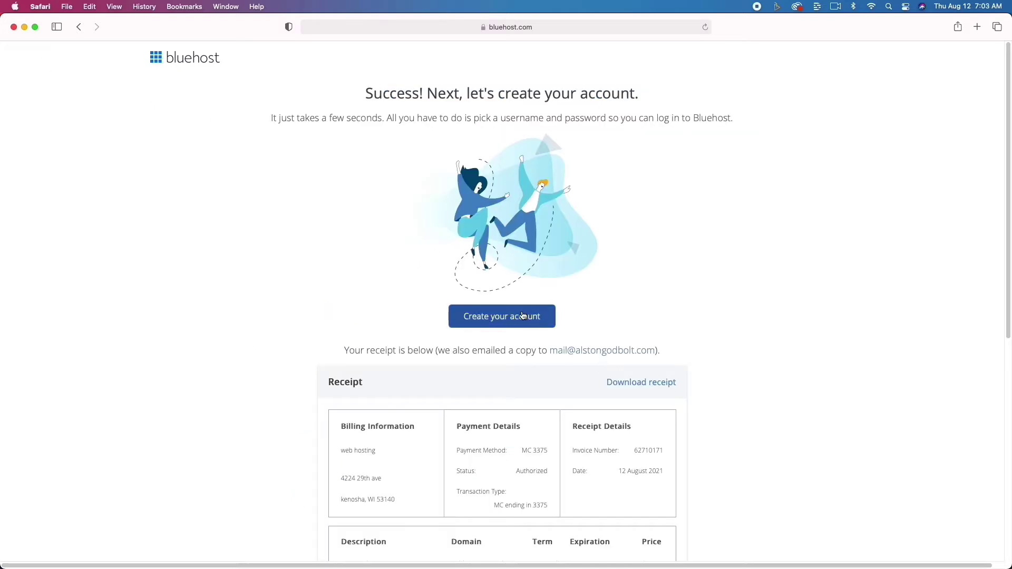
Create the Bluehost account for webhostingrewinds.com by entering and repeating the account password and agreeing to the Privacy Policy and Terms of Service.
left_click(521, 316)
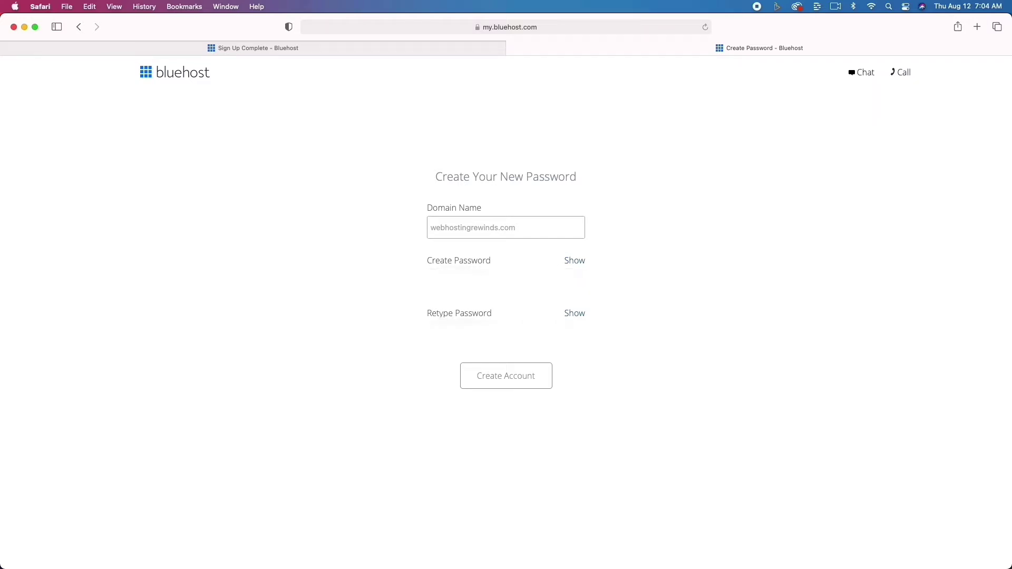
left_click(502, 281)
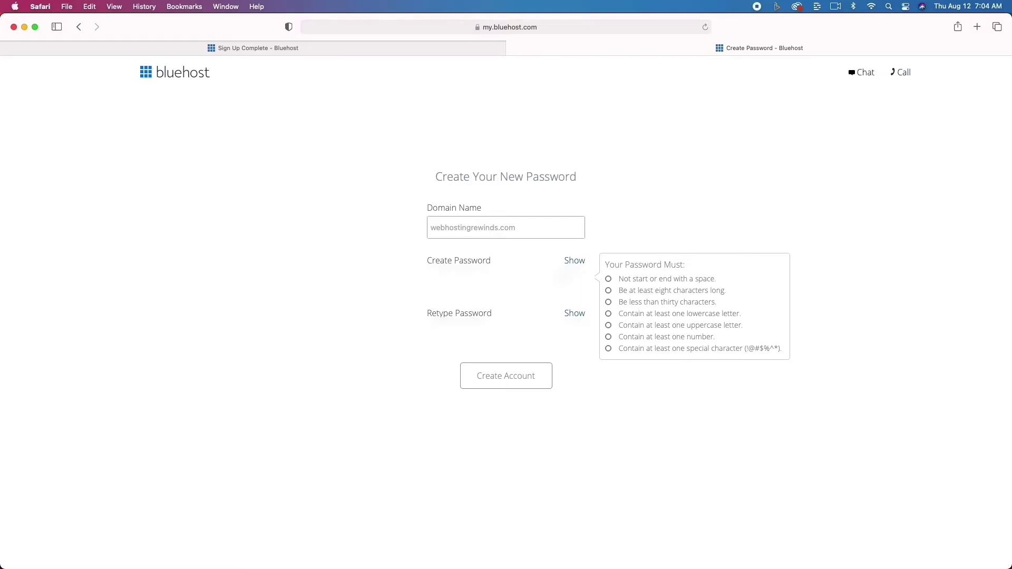
type("********")
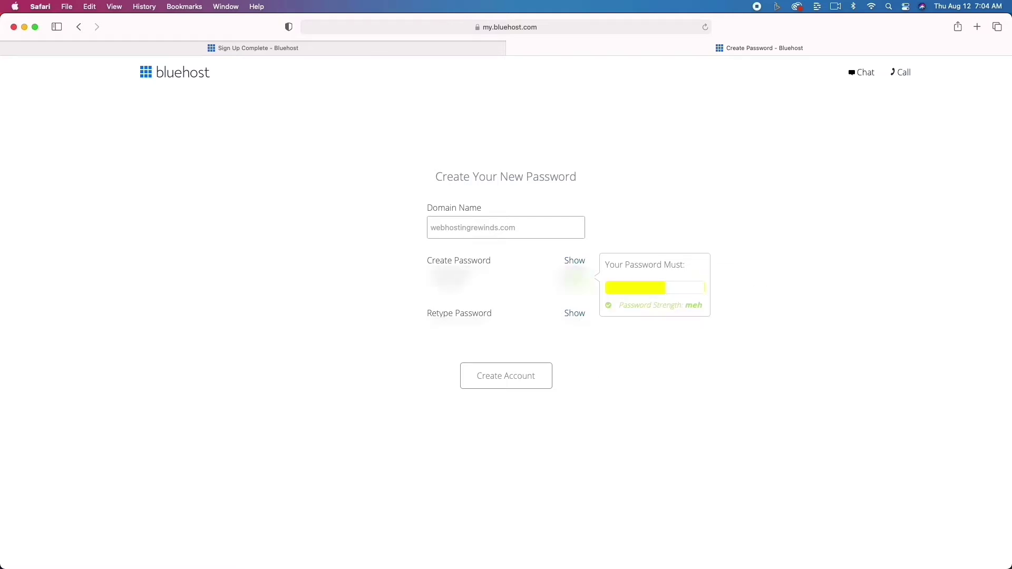
left_click(513, 333)
type("********")
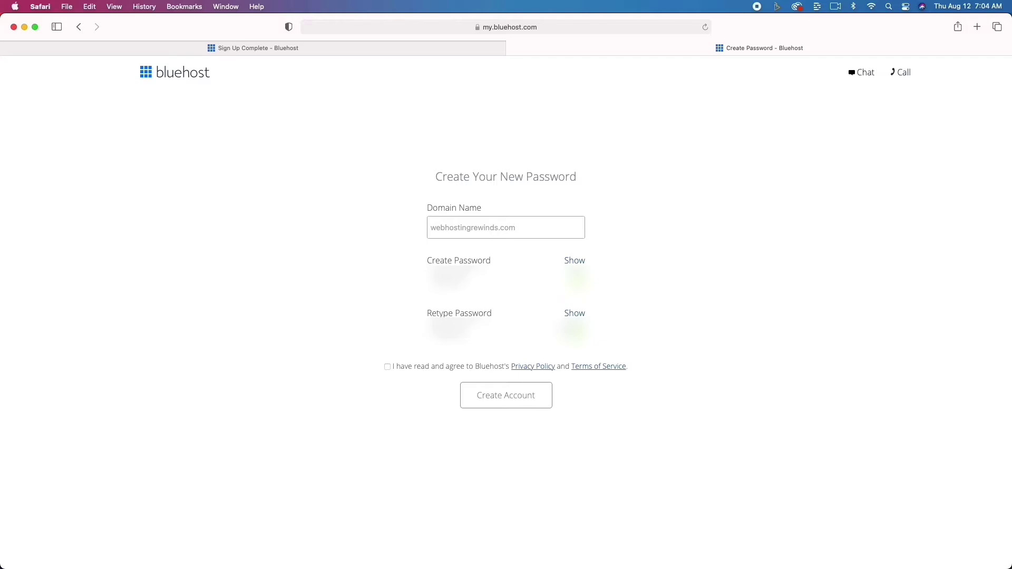
left_click(388, 366)
left_click(506, 405)
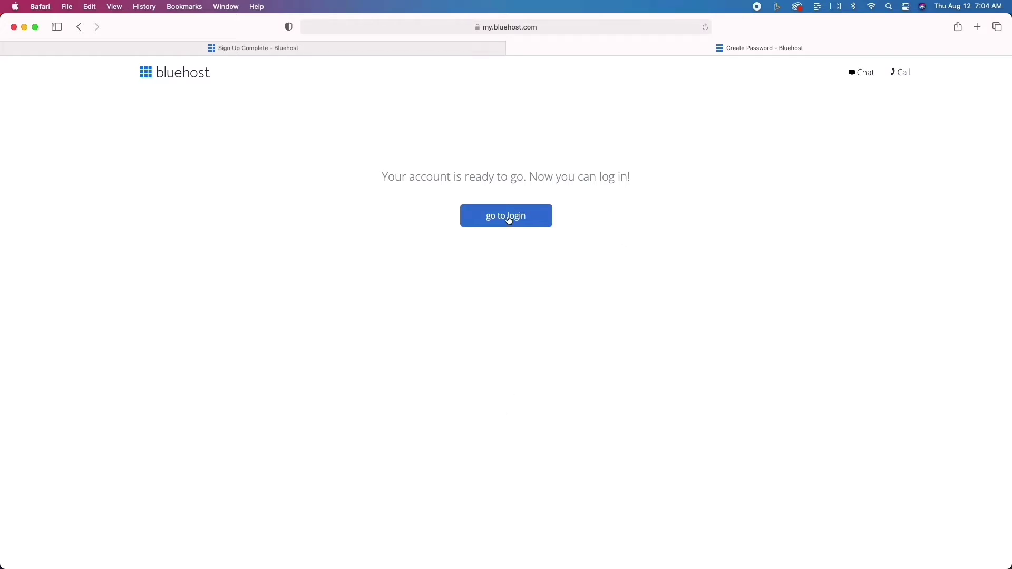
Log in to the hosting account for webhostingrewinds.com with the account password.
left_click(508, 219)
left_click(520, 361)
left_click(516, 349)
type("••••••••")
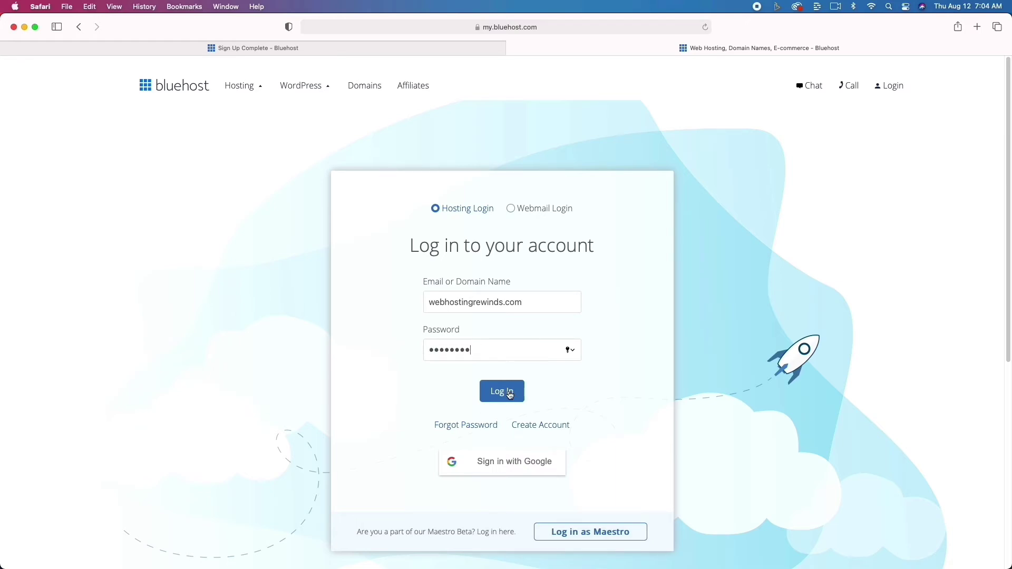
left_click(502, 391)
Begin the site setup with No help needed, skipping the questions about site type and comfort with creating websites.
left_click(530, 359)
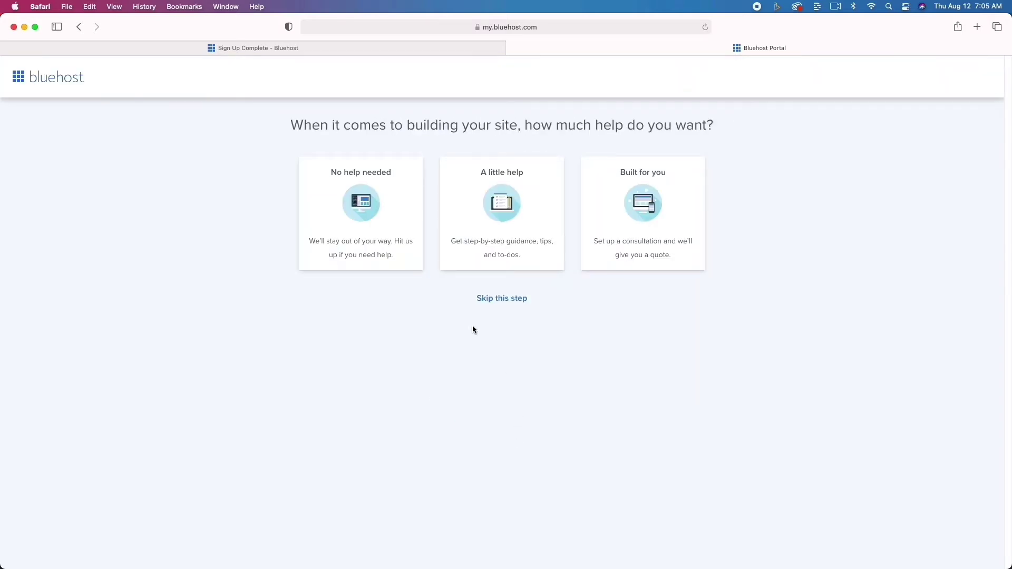
left_click(359, 212)
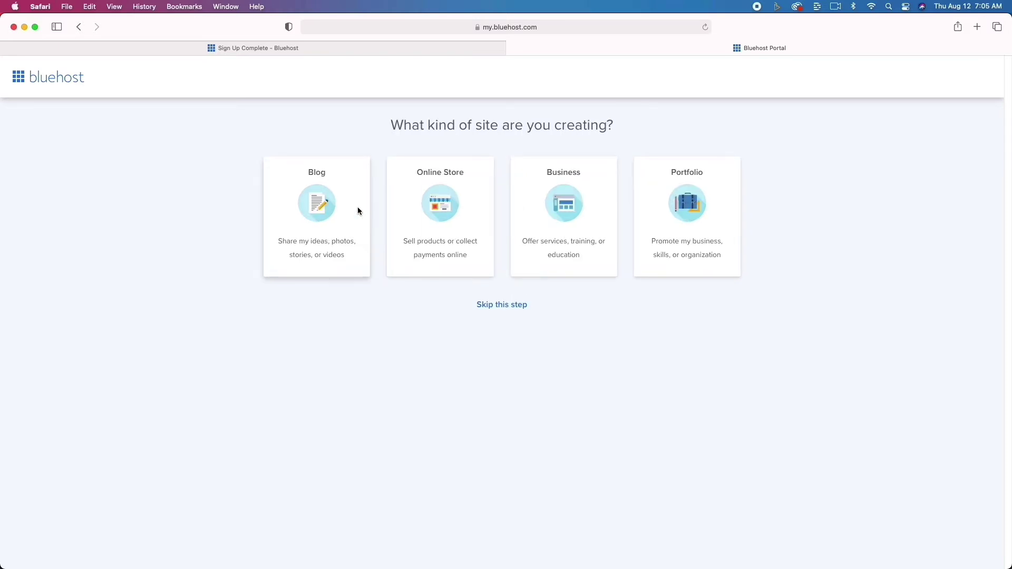
left_click(496, 304)
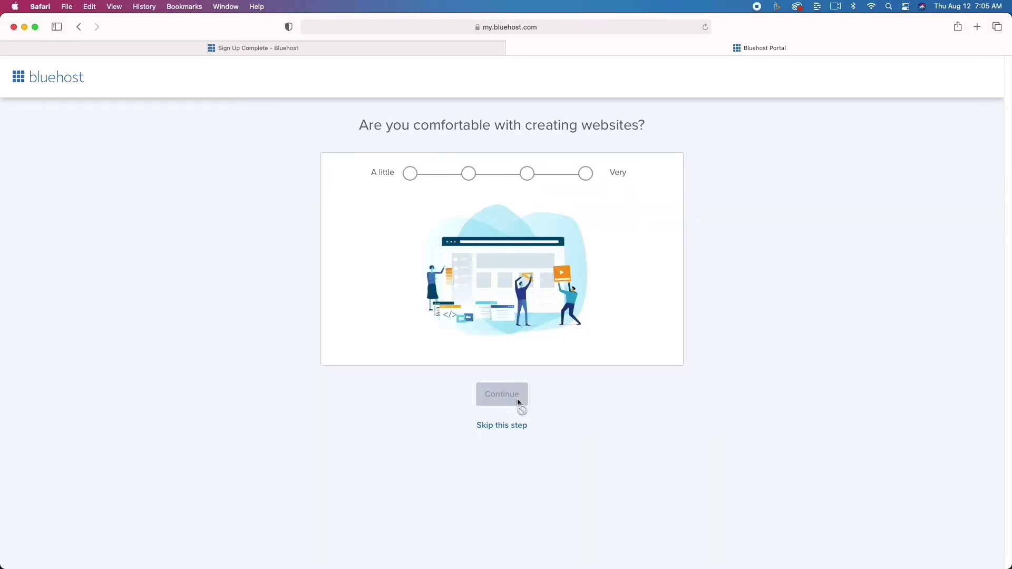
left_click(515, 426)
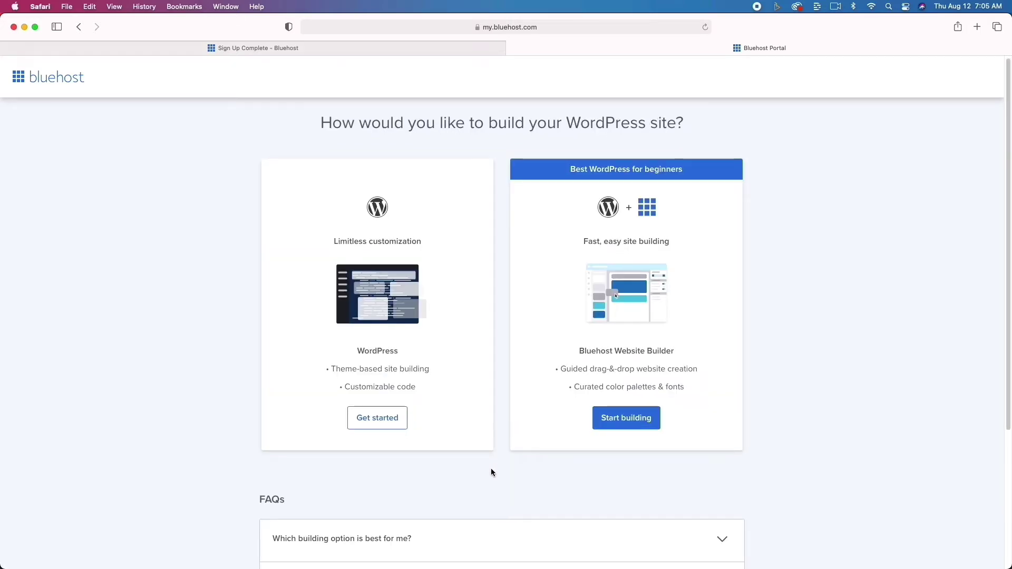
Choose the WordPress option with limitless customization and skip the website detail questions up to the theme choice.
scroll(491, 472, "down", 1)
left_click(383, 389)
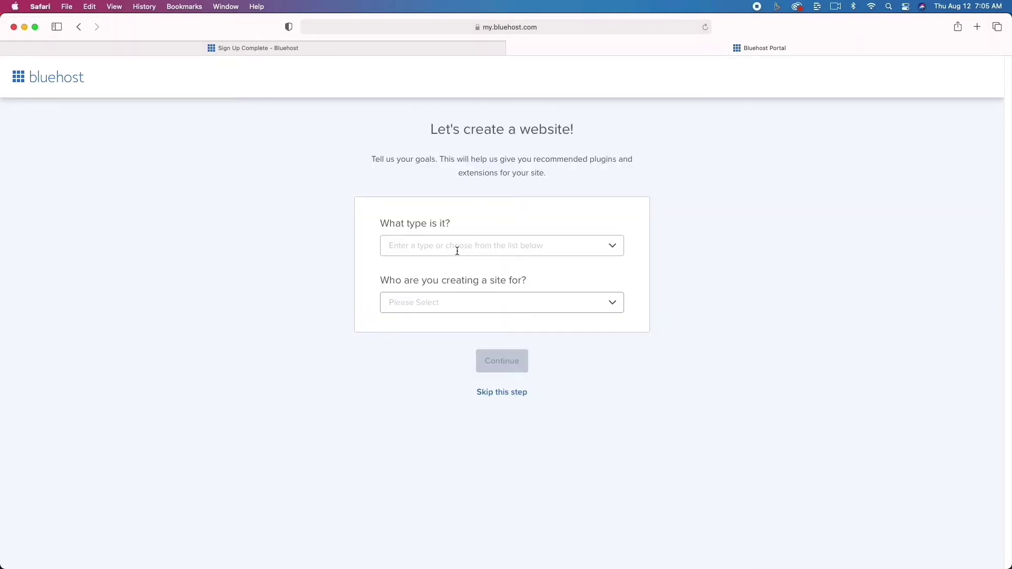
left_click(514, 394)
left_click(510, 423)
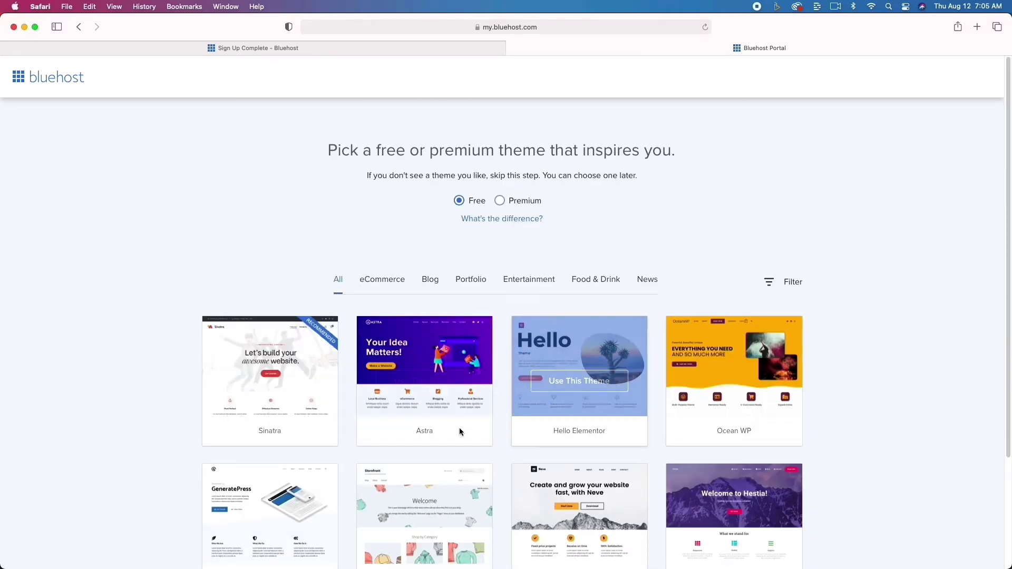
Use the free Sinatra theme for the site and log into WordPress from the Bluehost portal home.
scroll(451, 429, "down", 5)
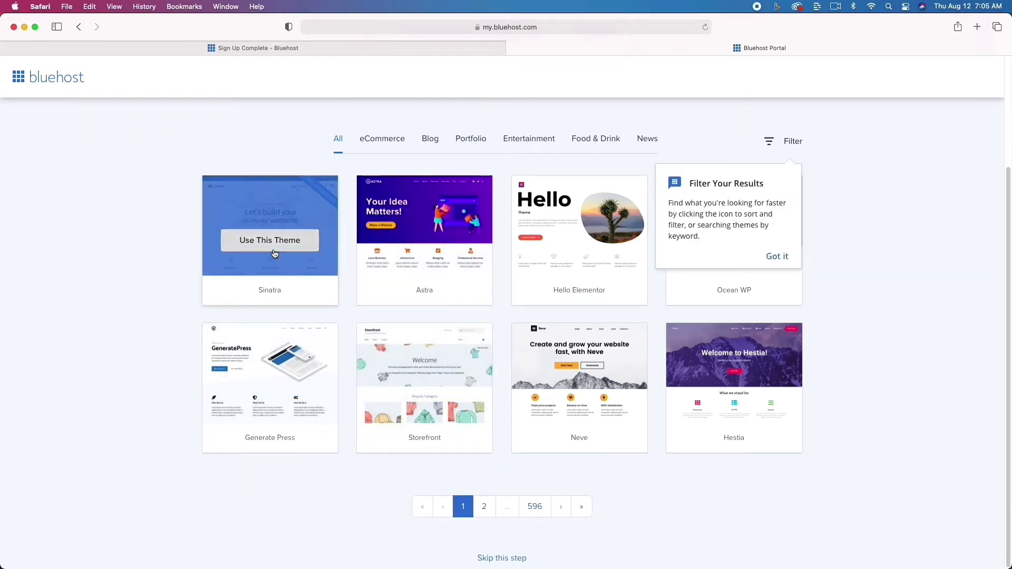
left_click(274, 253)
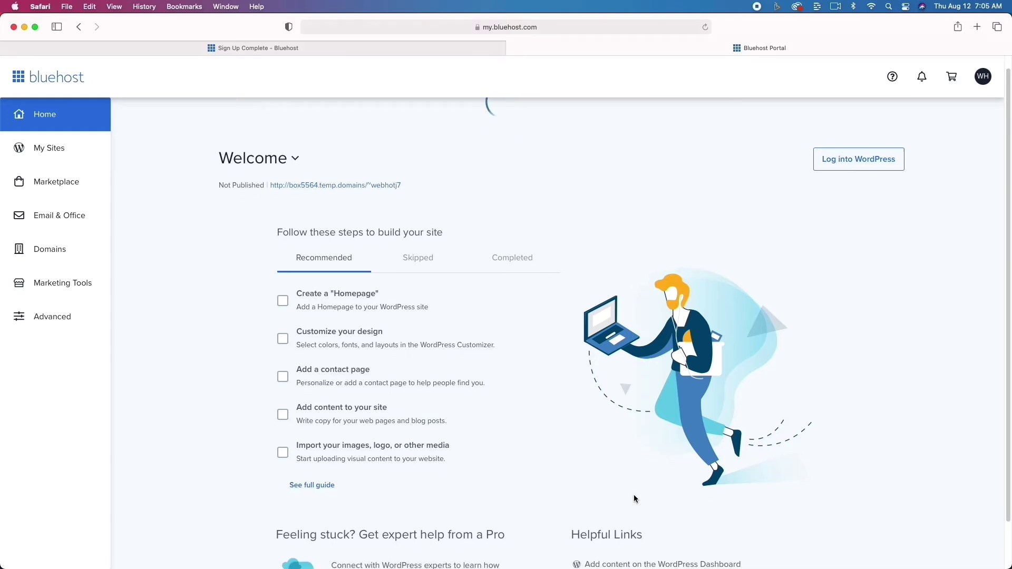
scroll(634, 499, "down", 2)
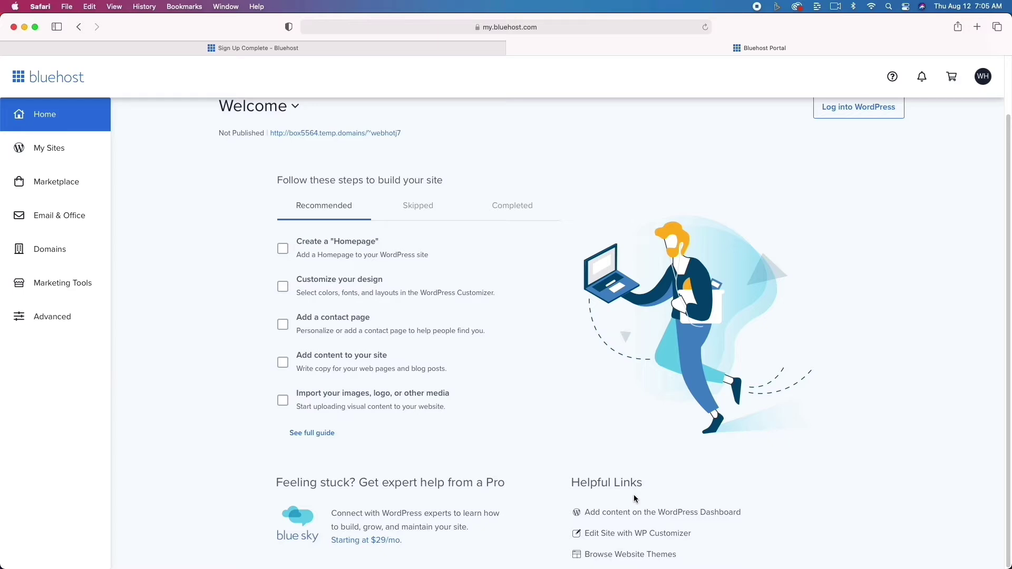
scroll(634, 499, "up", 2)
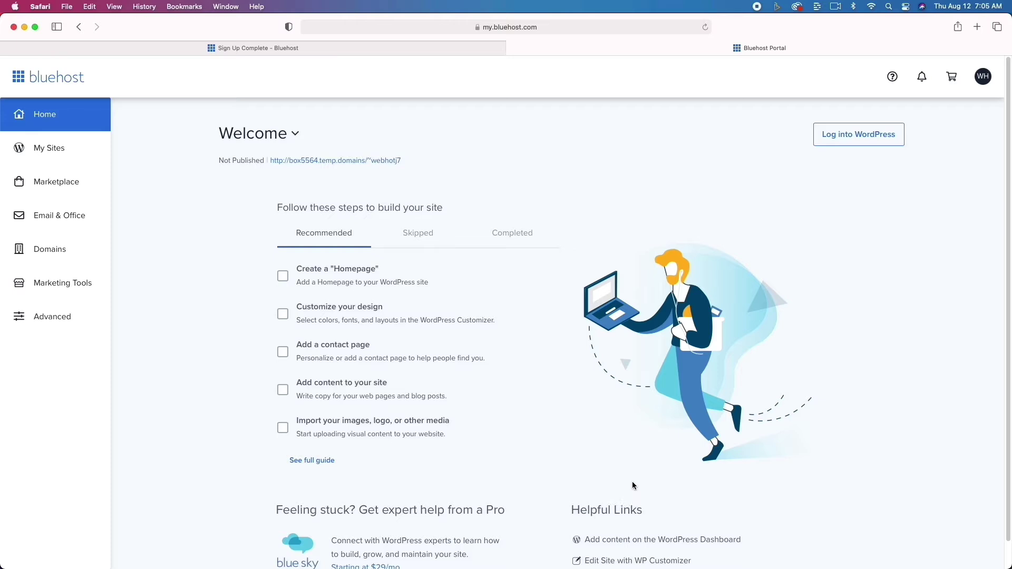
left_click(860, 140)
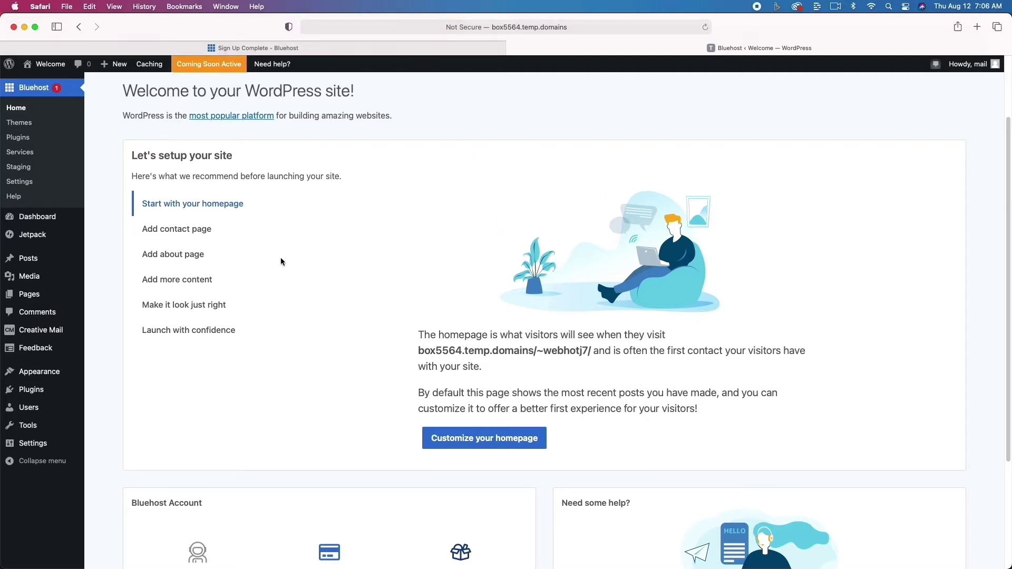
Preview the new site's front page, return to the WordPress admin and view the Bluehost Staging page.
left_click(46, 66)
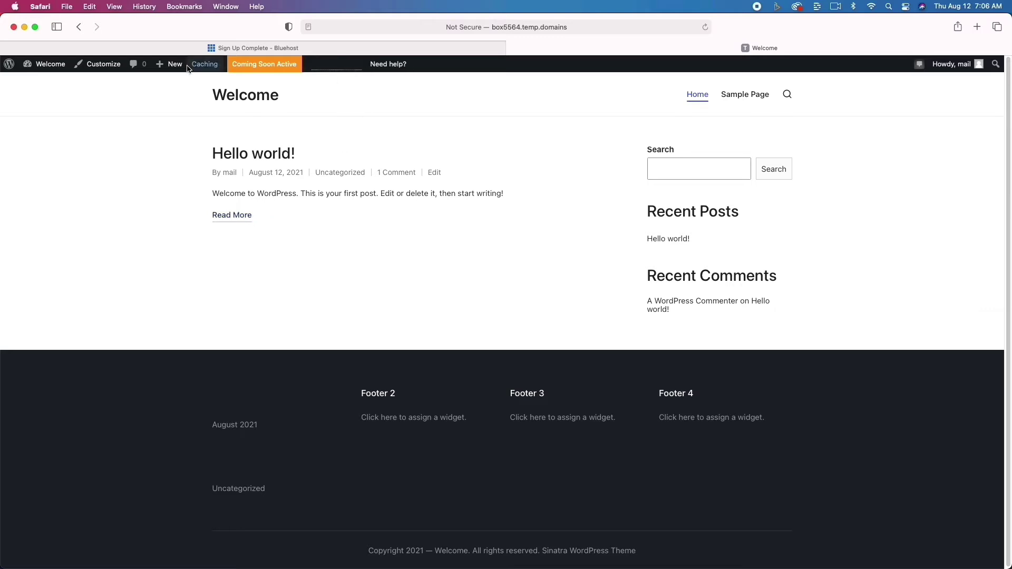
left_click(78, 27)
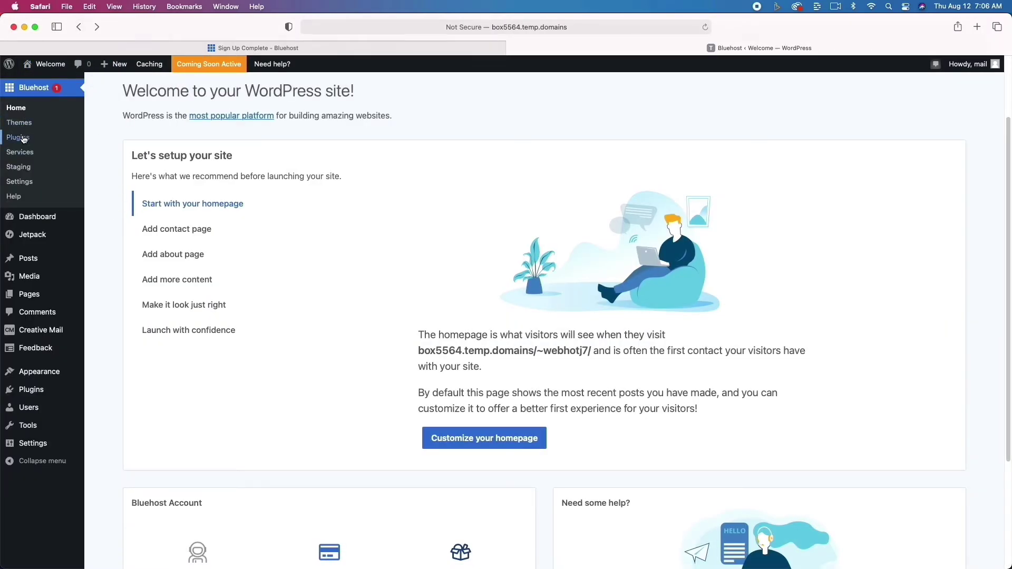
left_click(24, 168)
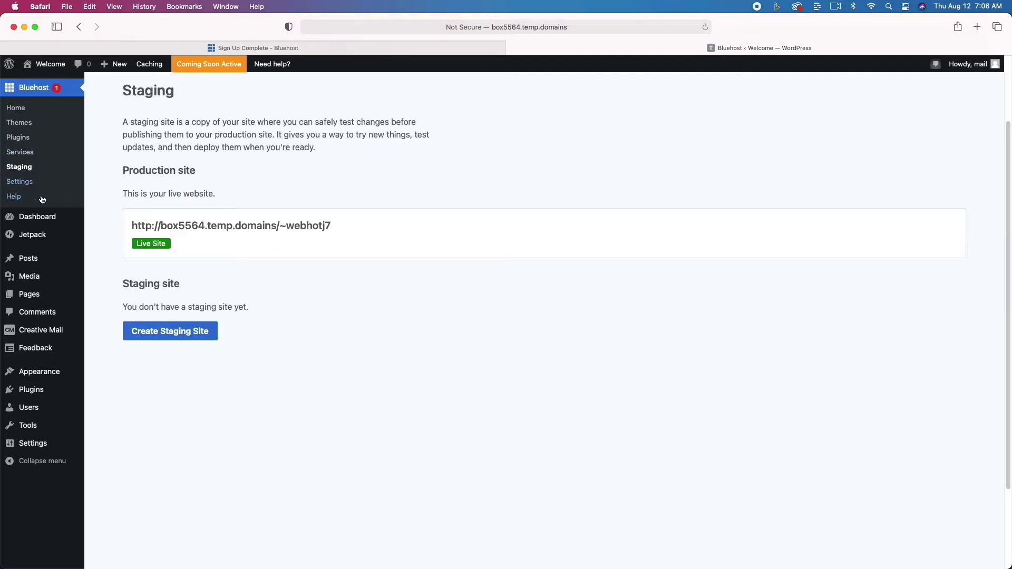
Deactivate the Bluehost and Creative Mail by Constant Contact plugins with a bulk action on the installed plugins.
left_click(29, 394)
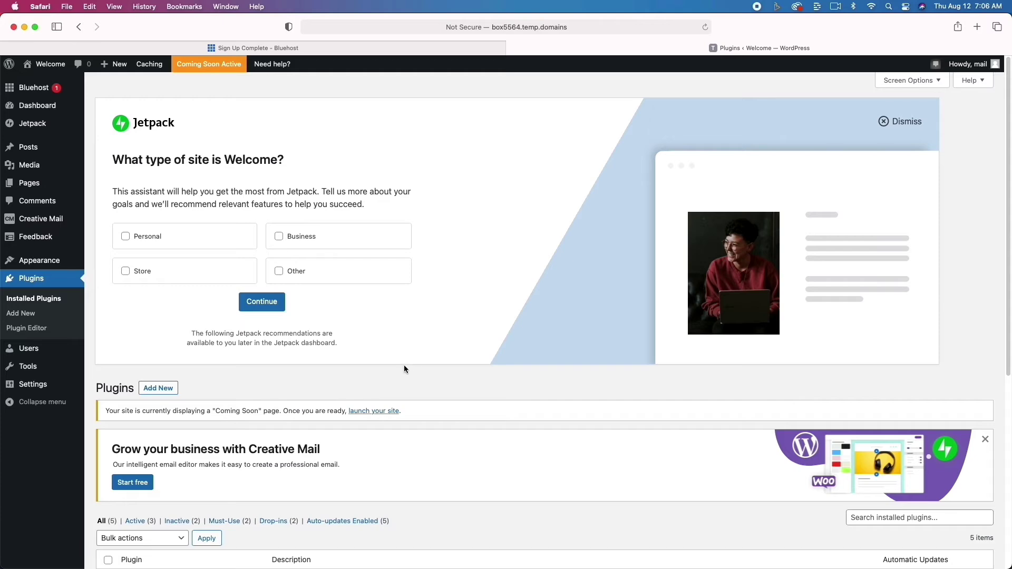
scroll(404, 365, "down", 6)
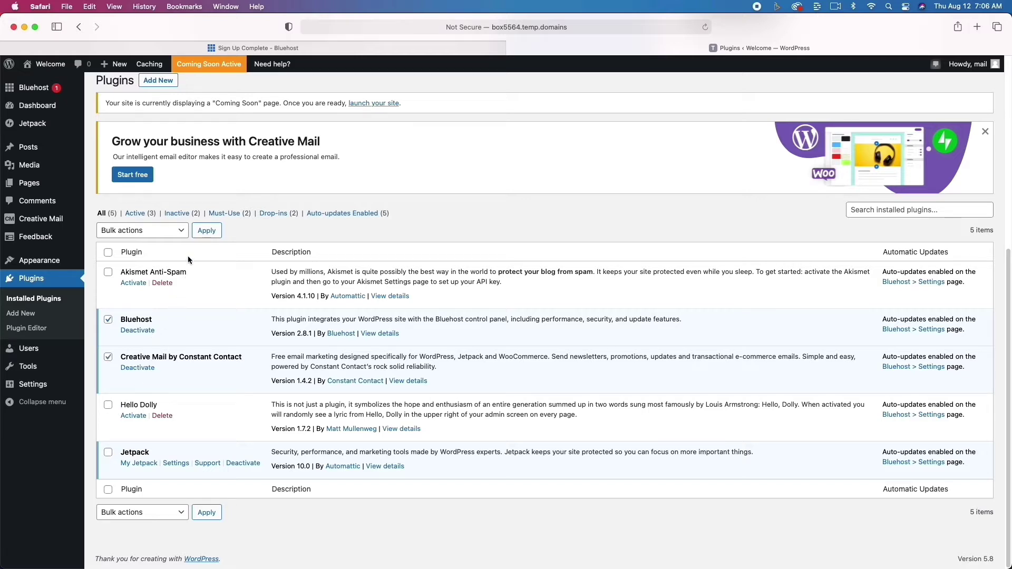
left_click(158, 230)
left_click(155, 248)
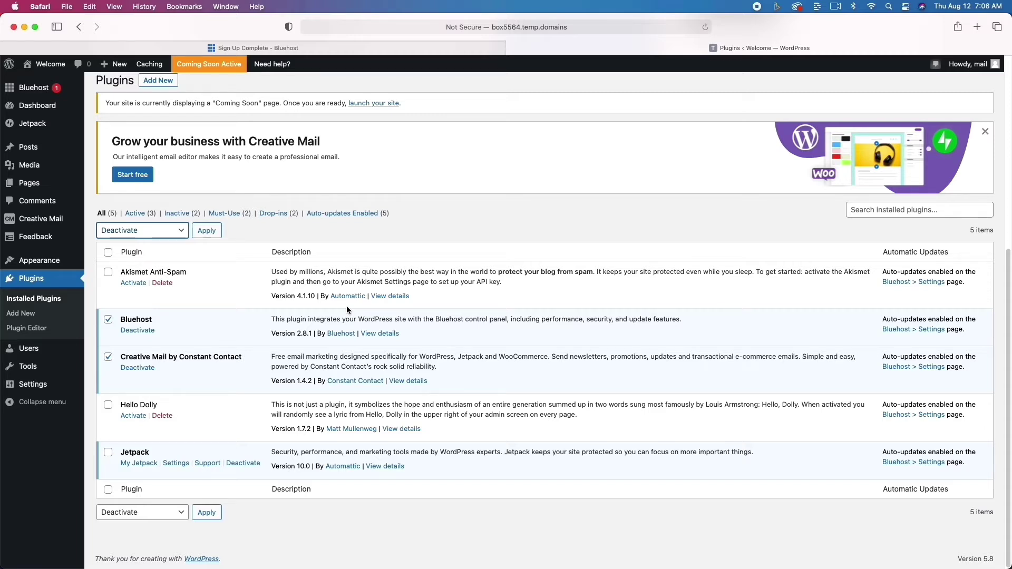
left_click(207, 231)
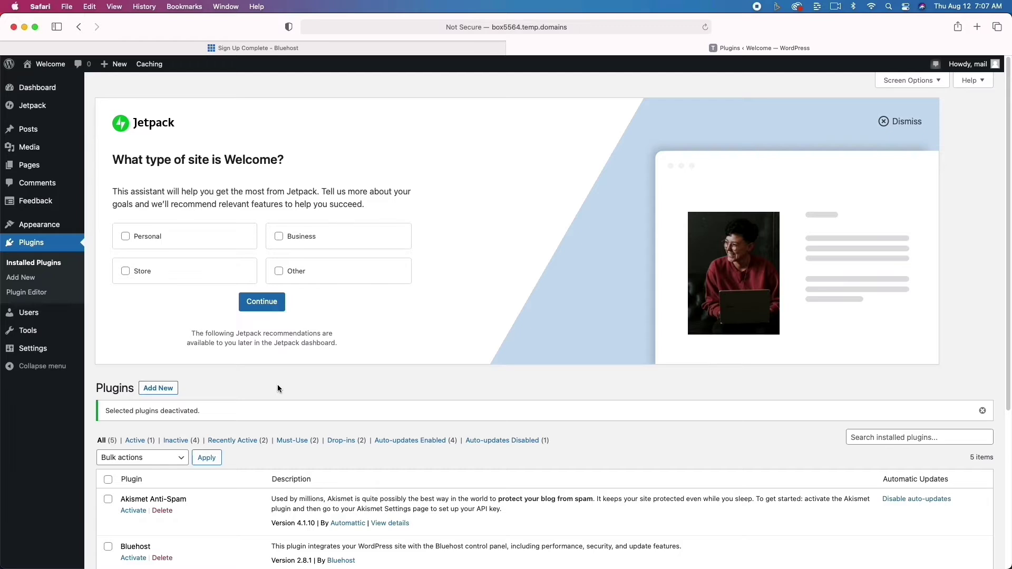
Delete the Akismet Anti-Spam, Bluehost, Creative Mail by Constant Contact and Hello Dolly plugins, confirming each deletion.
scroll(277, 388, "down", 5)
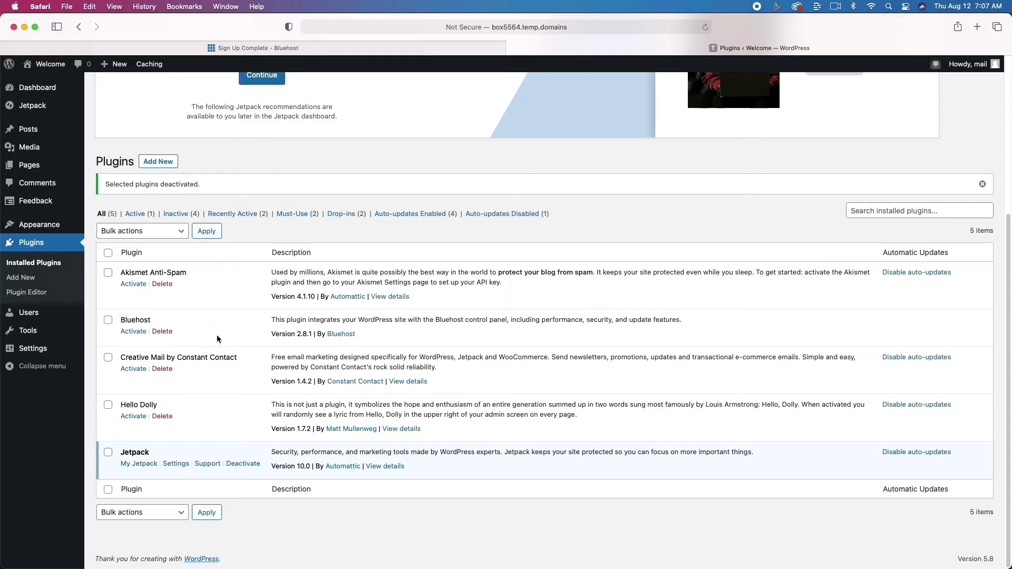
left_click(162, 285)
left_click(163, 332)
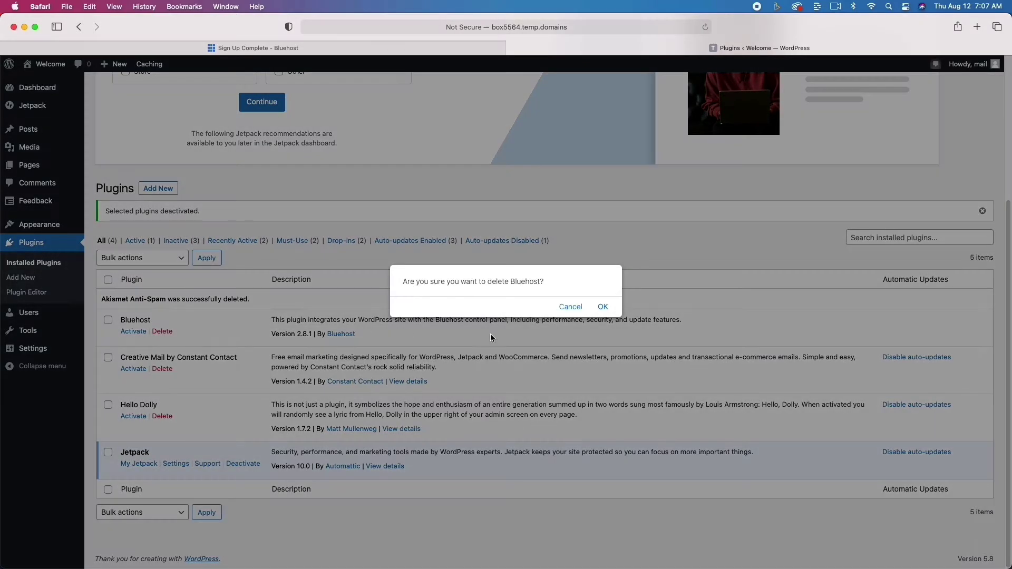
left_click(603, 308)
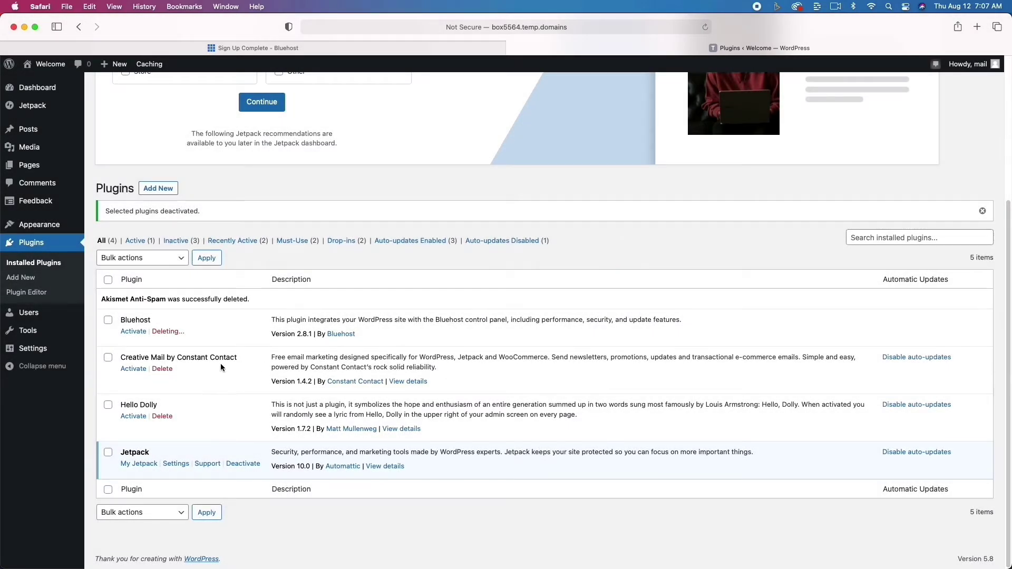
left_click(162, 368)
left_click(603, 312)
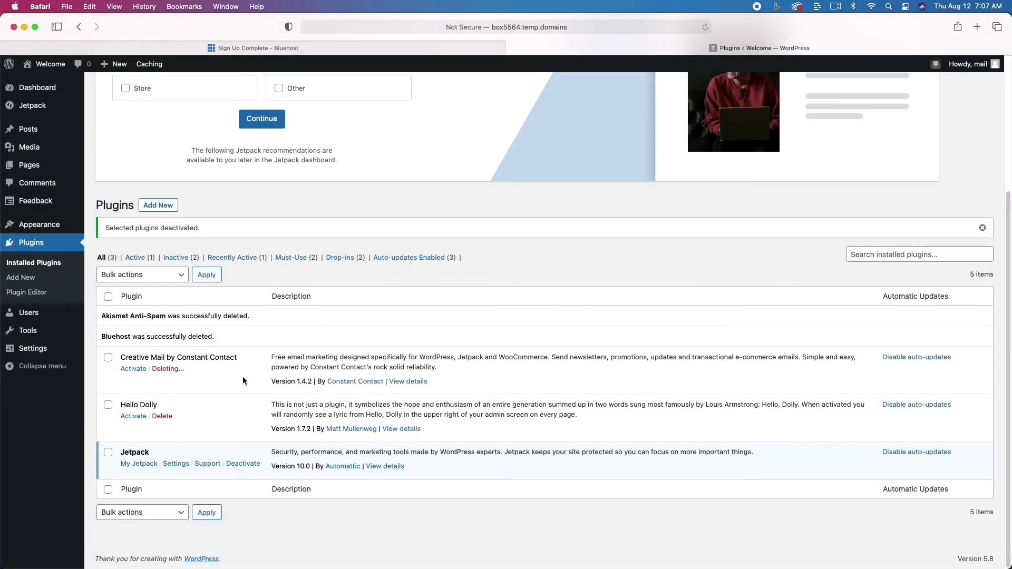
left_click(166, 417)
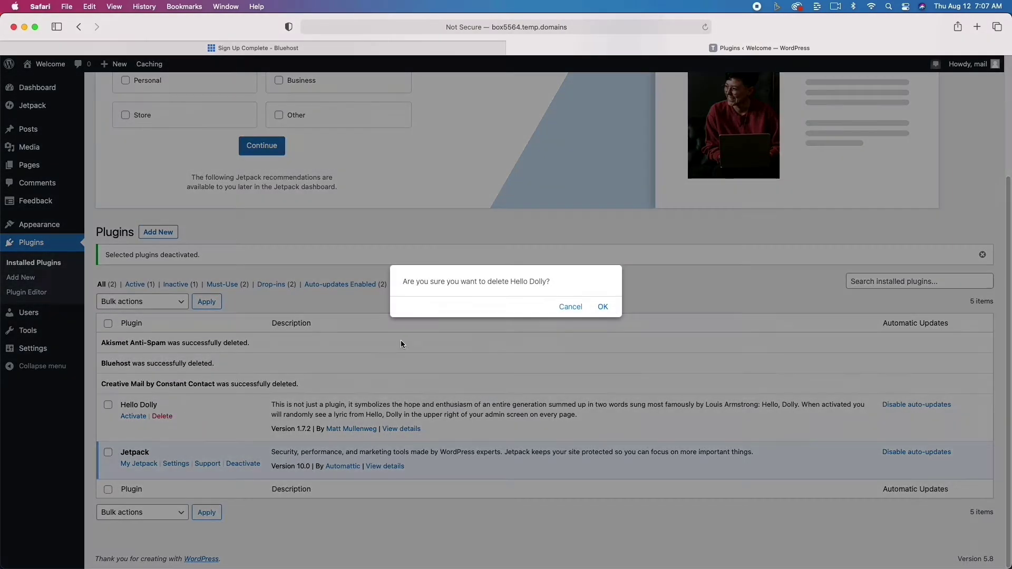
left_click(603, 307)
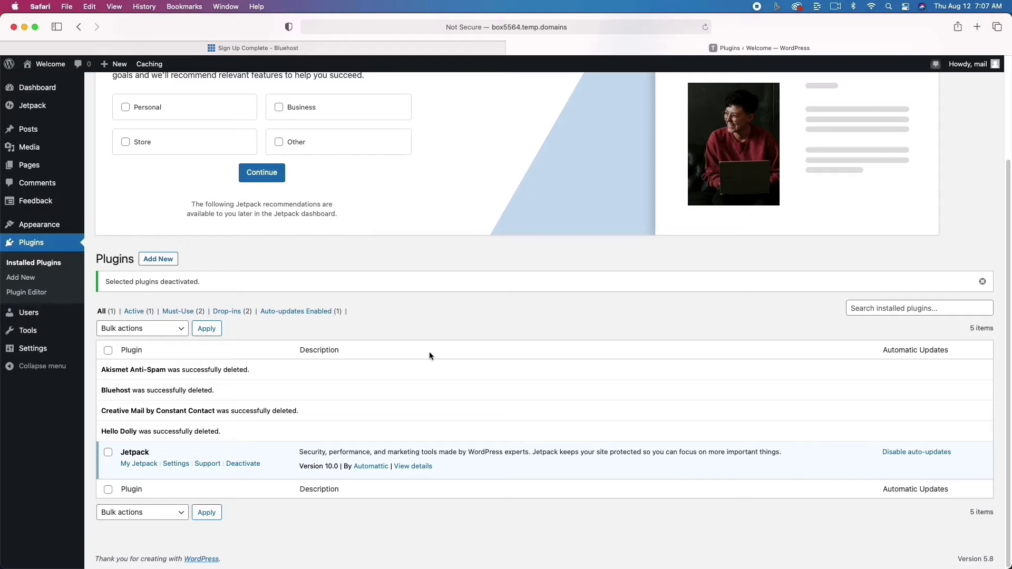
Review the General Settings down to the end of the page and browse the available timezone options.
mouse_move(43, 352)
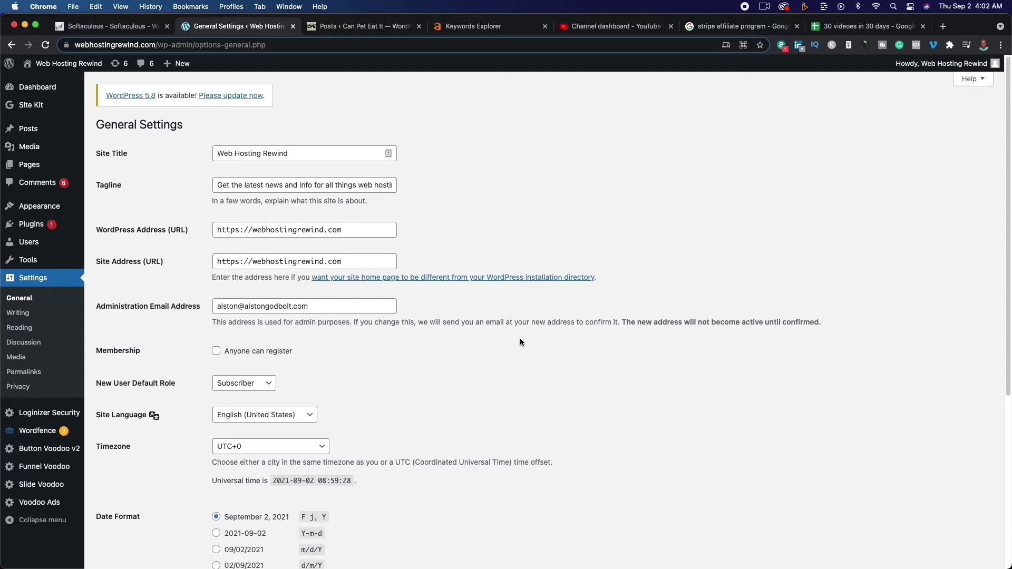
scroll(520, 337, "down", 3)
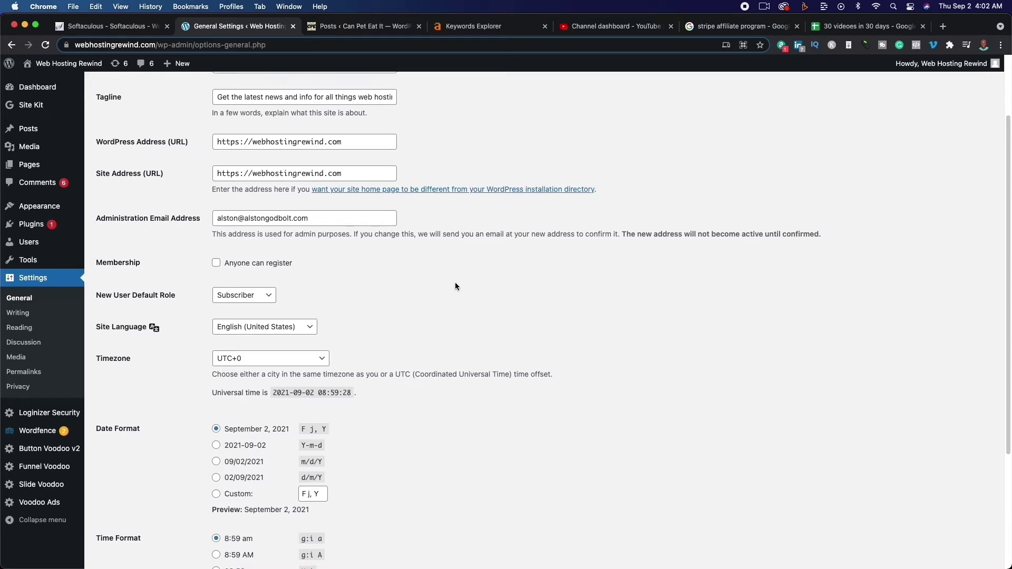
scroll(454, 283, "down", 2)
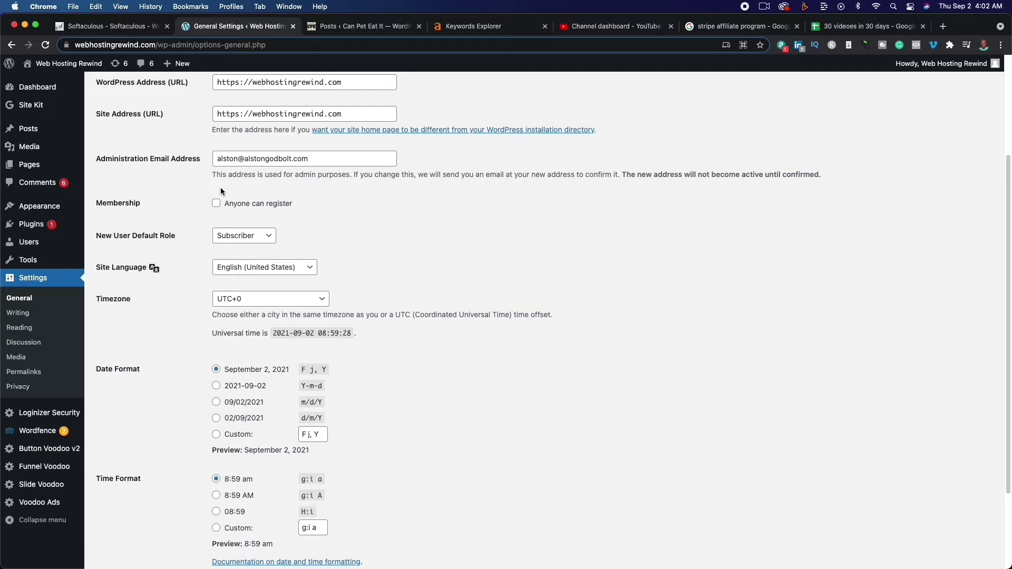
scroll(398, 265, "down", 2)
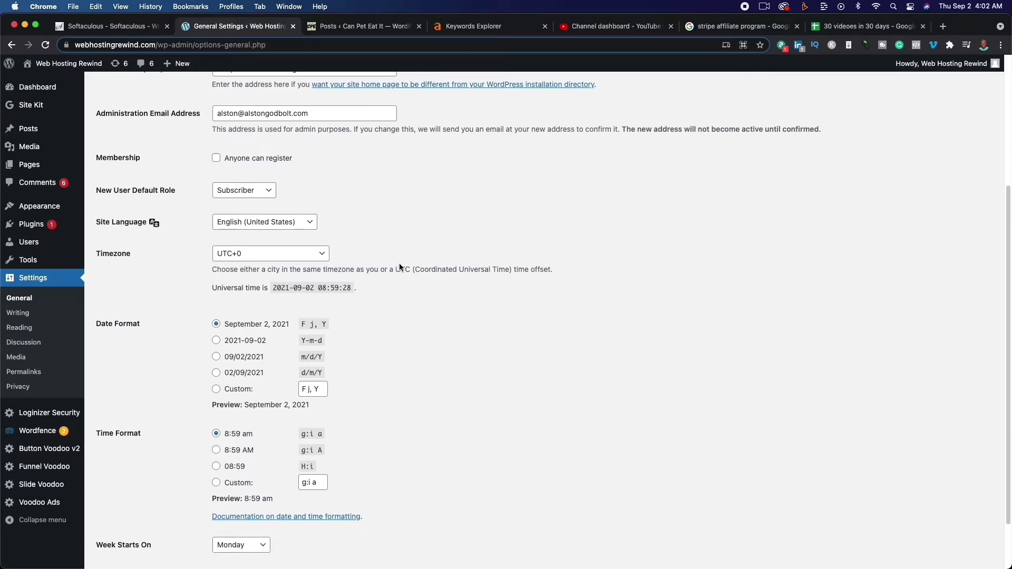
left_click(269, 256)
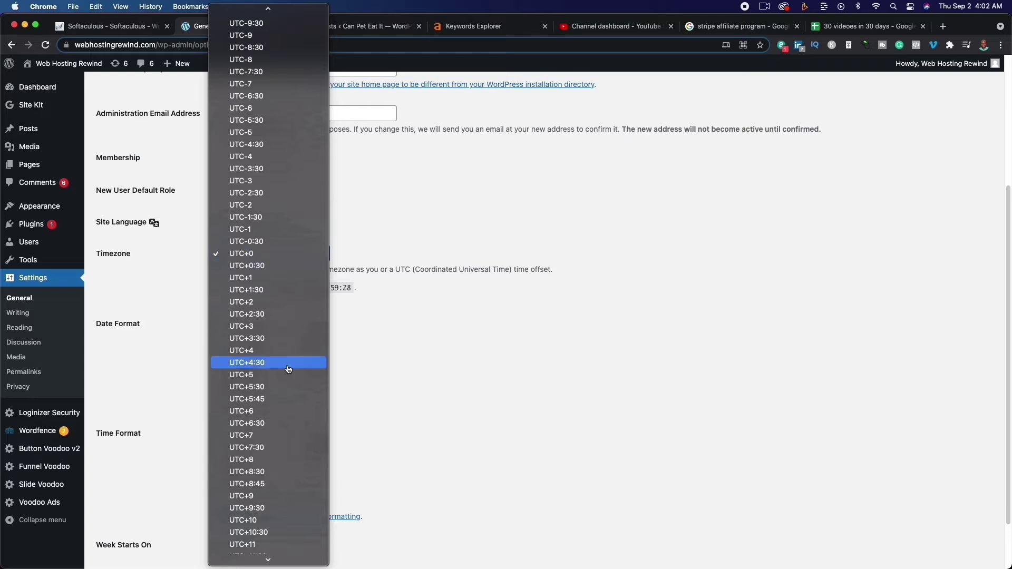
scroll(299, 327, "up", 15)
scroll(300, 328, "up", 10)
scroll(300, 327, "down", 3)
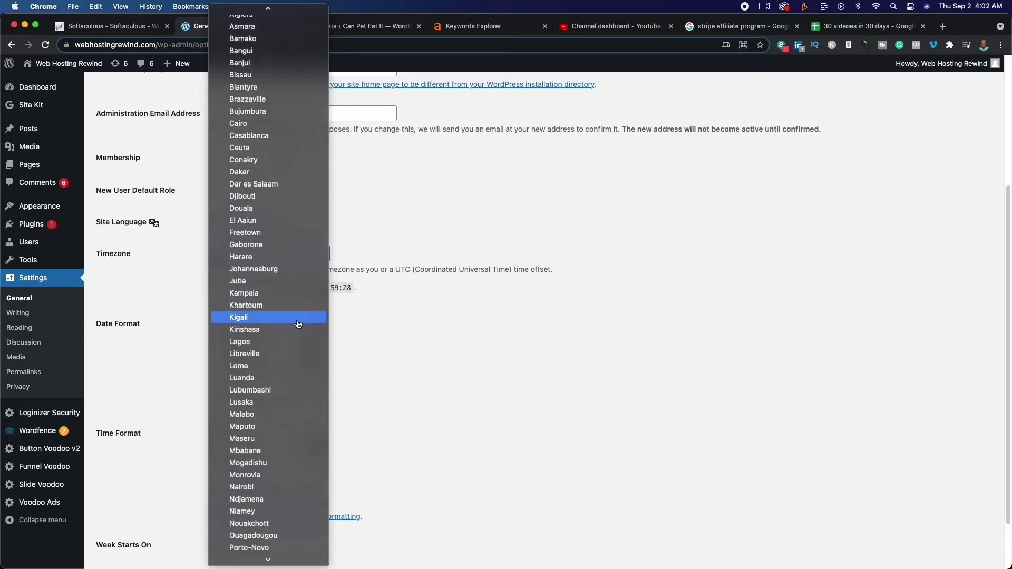
left_click(492, 353)
scroll(477, 361, "down", 3)
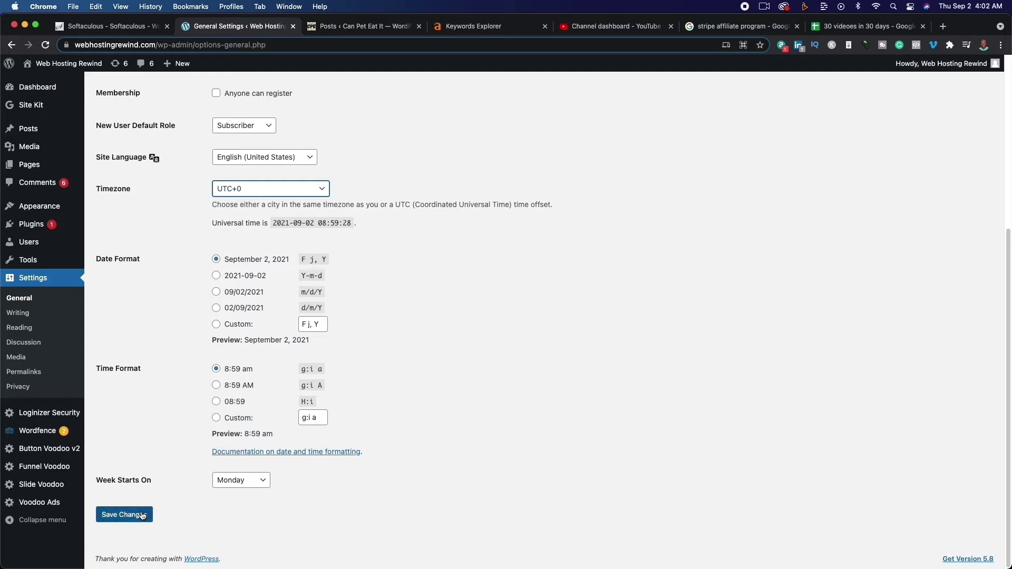
View the Writing Settings, open the Reading Settings and highlight the Search engine visibility label.
left_click(19, 313)
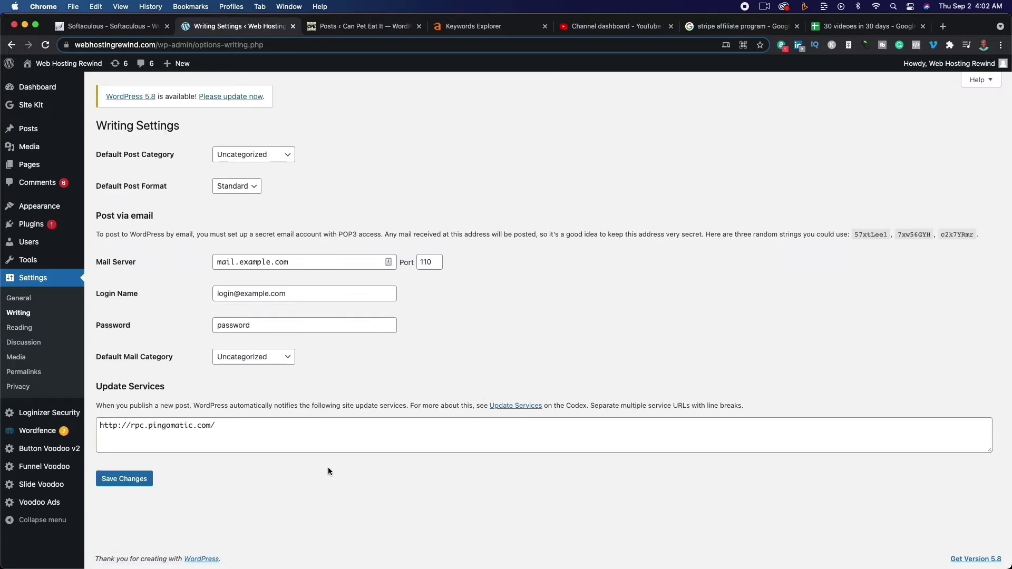
left_click(16, 328)
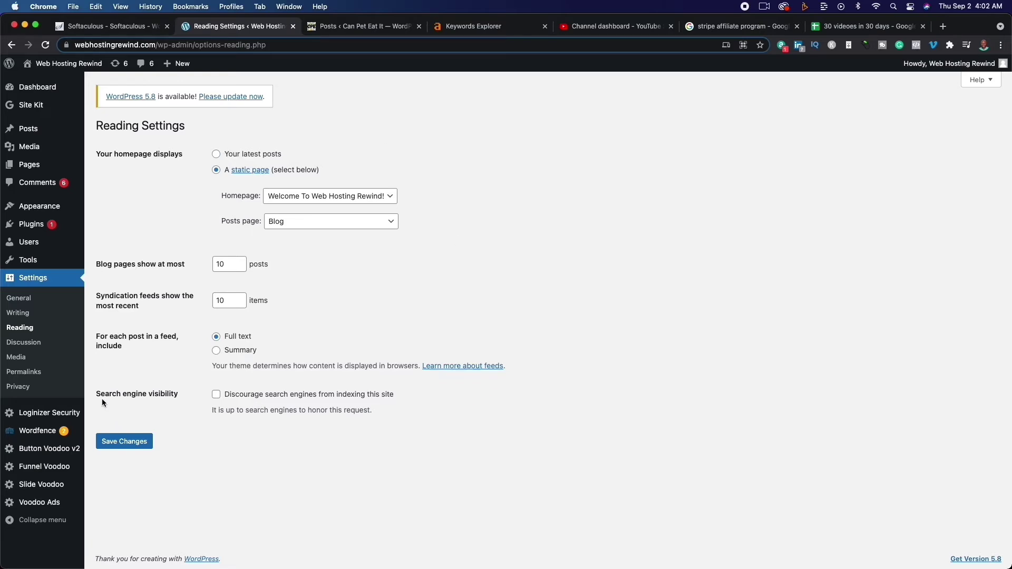
left_click_drag(96, 393, 177, 394)
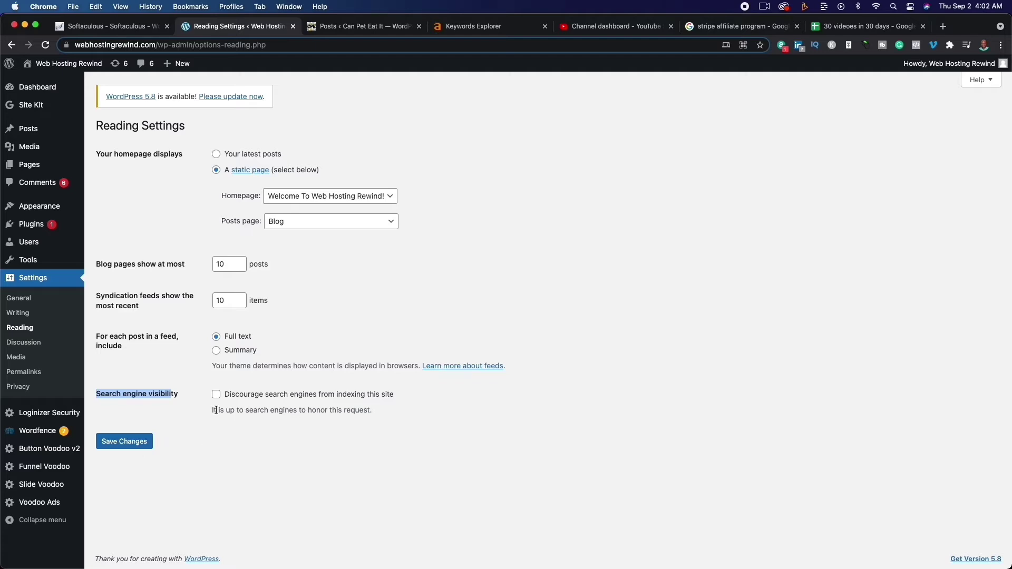
Look through the whole Discussion Settings page and open the Media Settings.
left_click(17, 343)
scroll(391, 419, "down", 10)
scroll(390, 422, "up", 10)
left_click(18, 357)
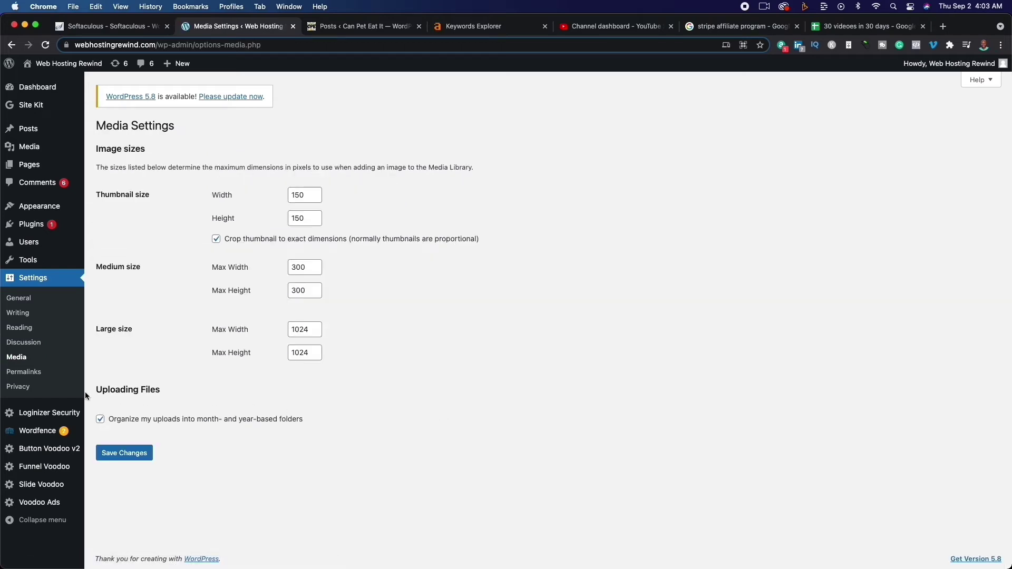
Open the Permalink Settings and highlight the sample-post part of the Post name URL example.
left_click(22, 372)
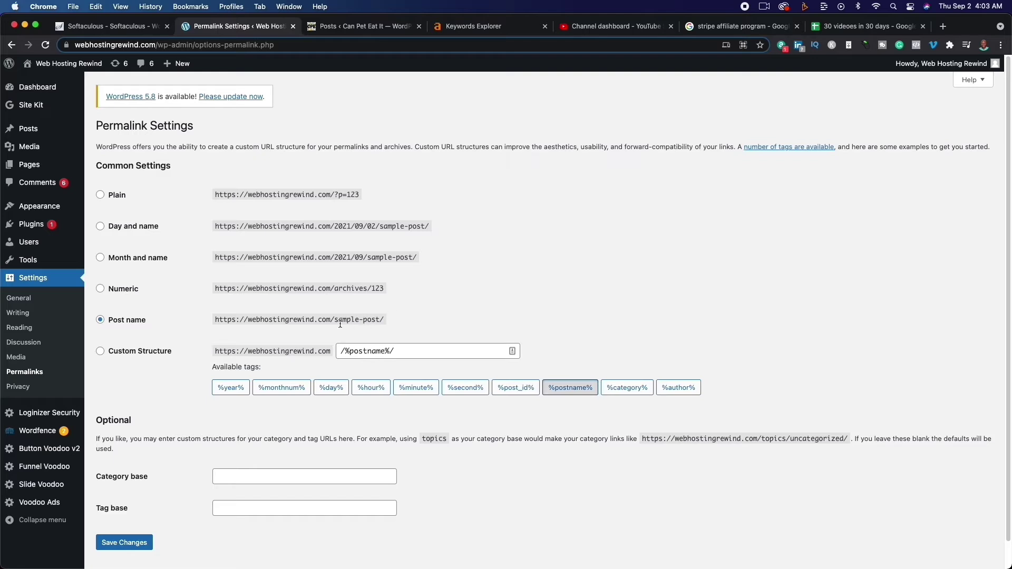
left_click_drag(334, 320, 386, 321)
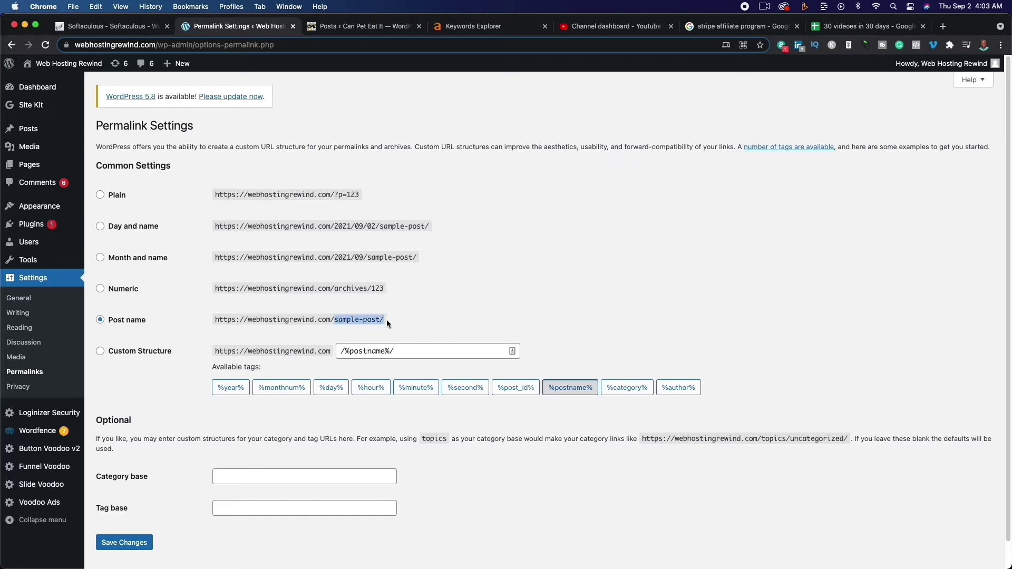
left_click(567, 279)
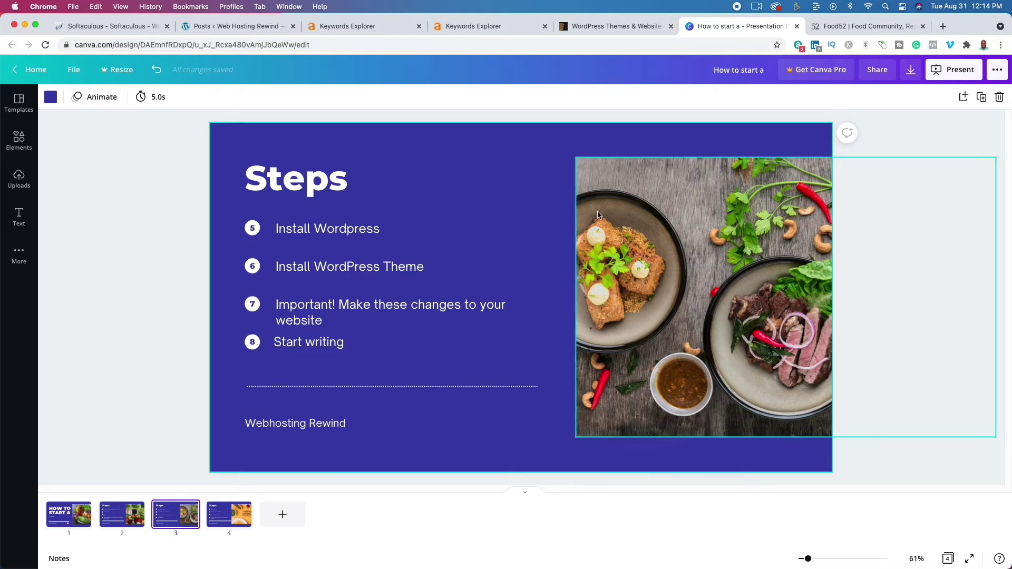
Switch to the Food52 site and look over its home page layout down to the featured video.
left_click(865, 26)
scroll(438, 381, "down", 10)
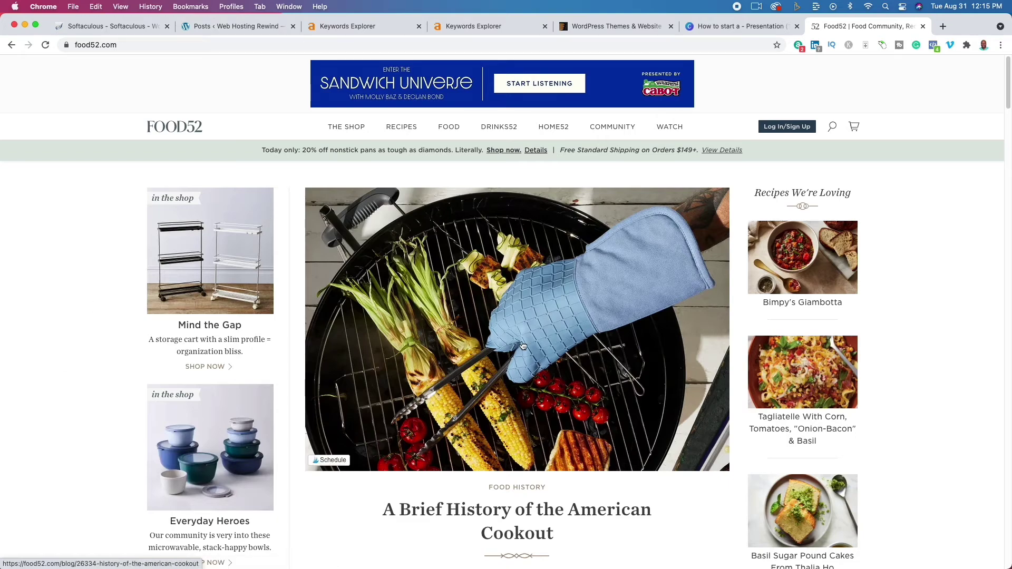
scroll(519, 345, "down", 7)
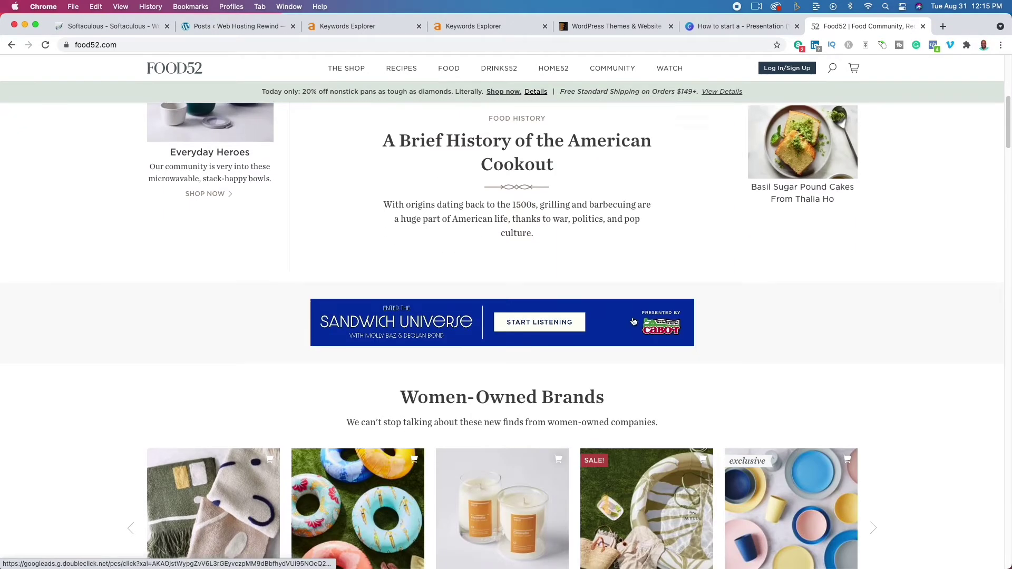
scroll(691, 346, "down", 5)
scroll(444, 364, "down", 4)
scroll(444, 364, "down", 5)
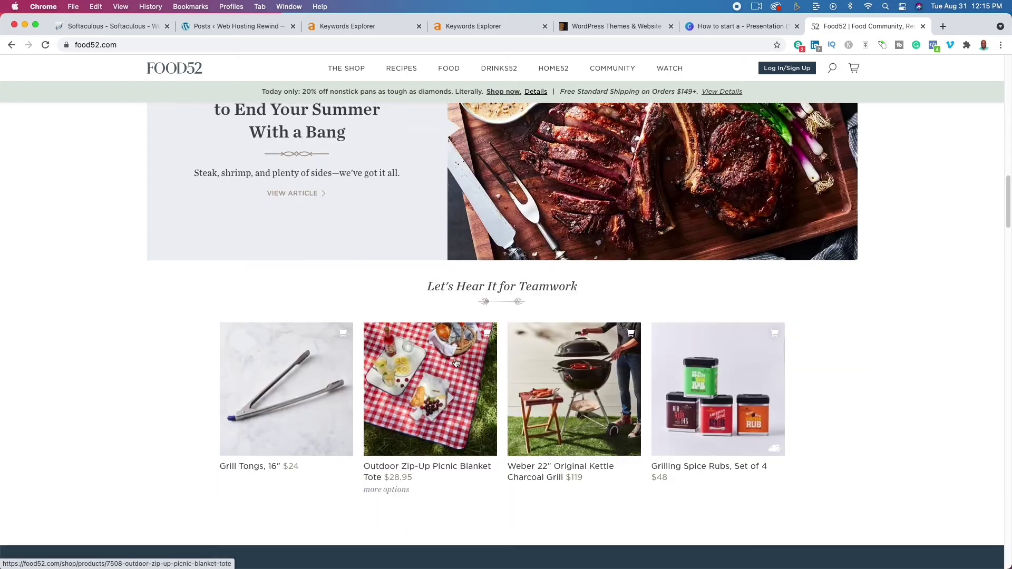
scroll(579, 369, "down", 7)
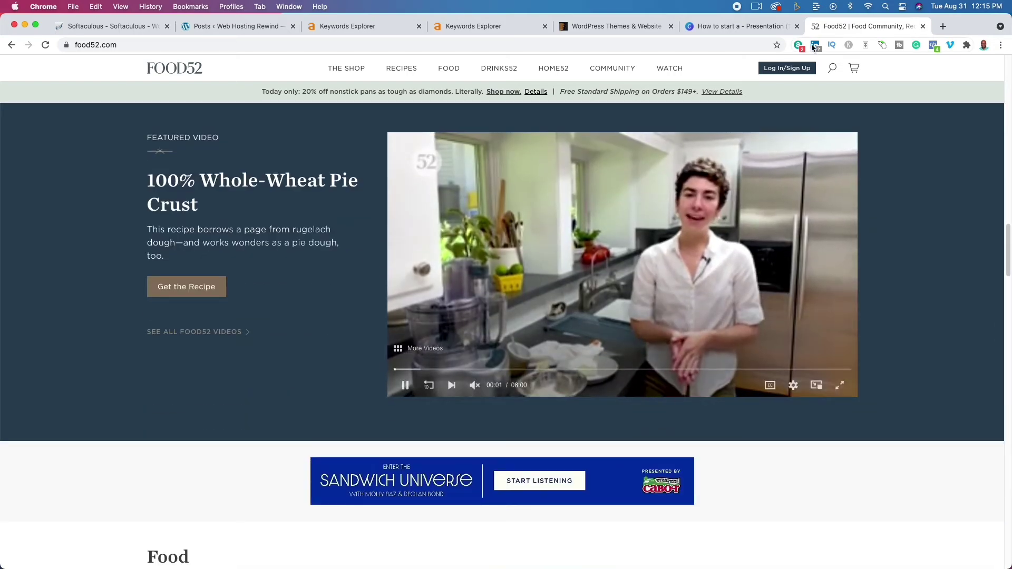
Search ThemeForest for "food" and browse the matching website templates.
left_click(612, 26)
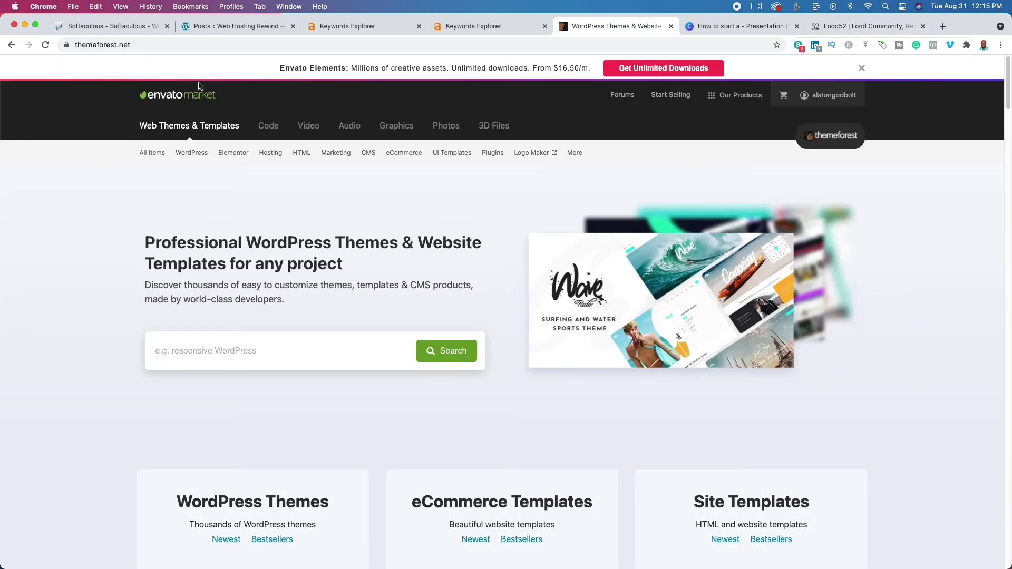
left_click(222, 350)
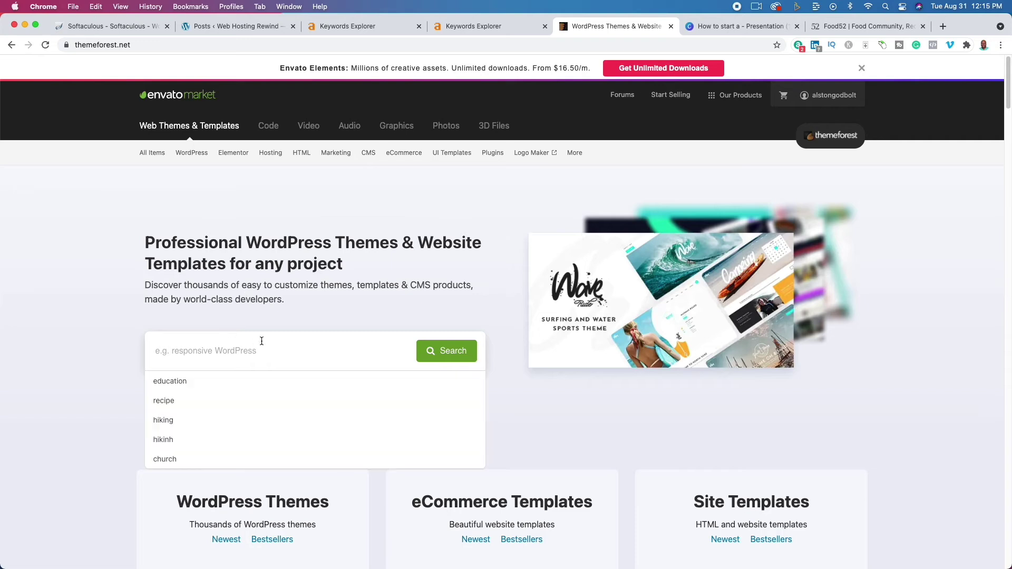
type("food")
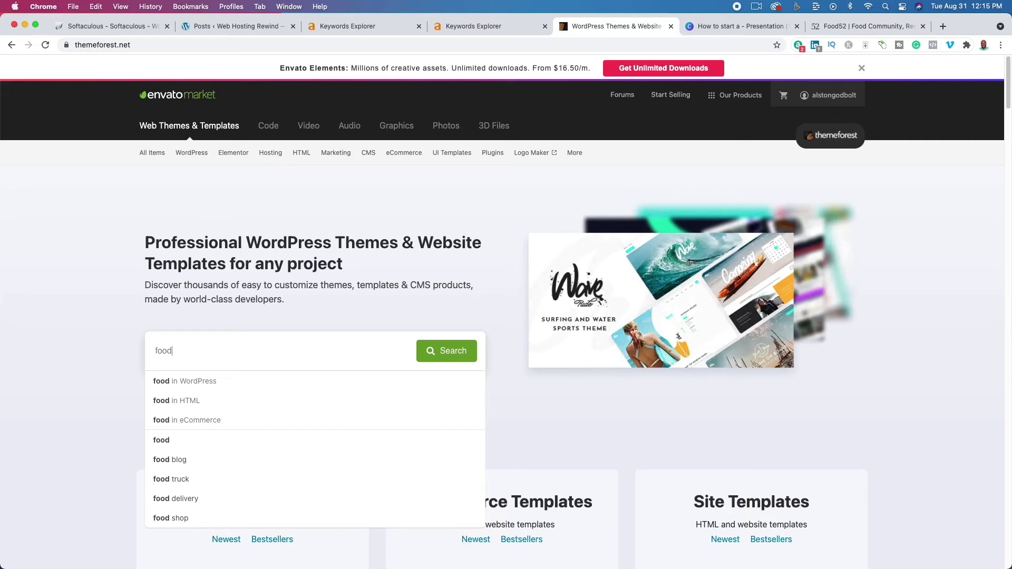
key("Return")
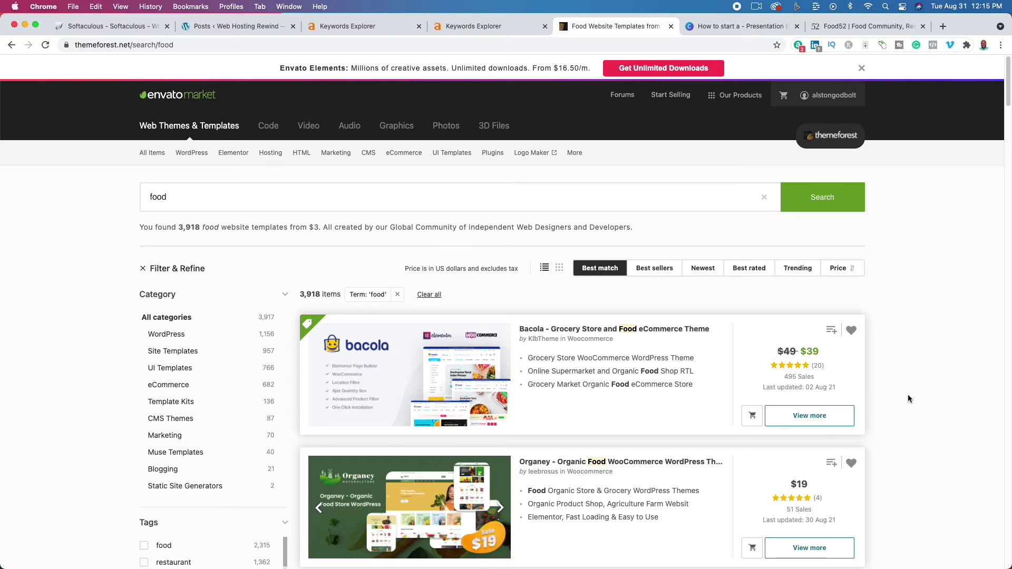
scroll(907, 399, "down", 5)
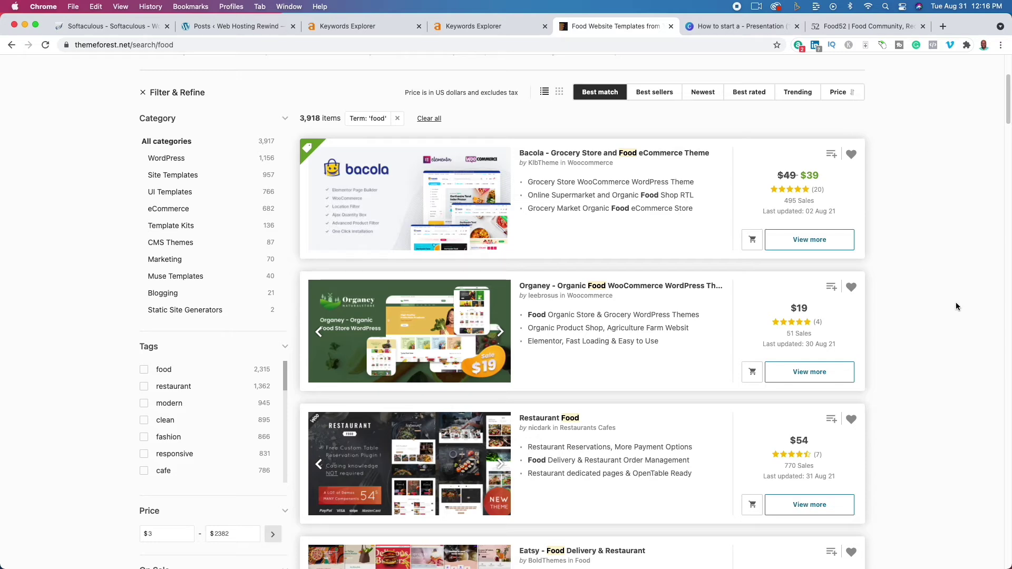
scroll(904, 365, "down", 10)
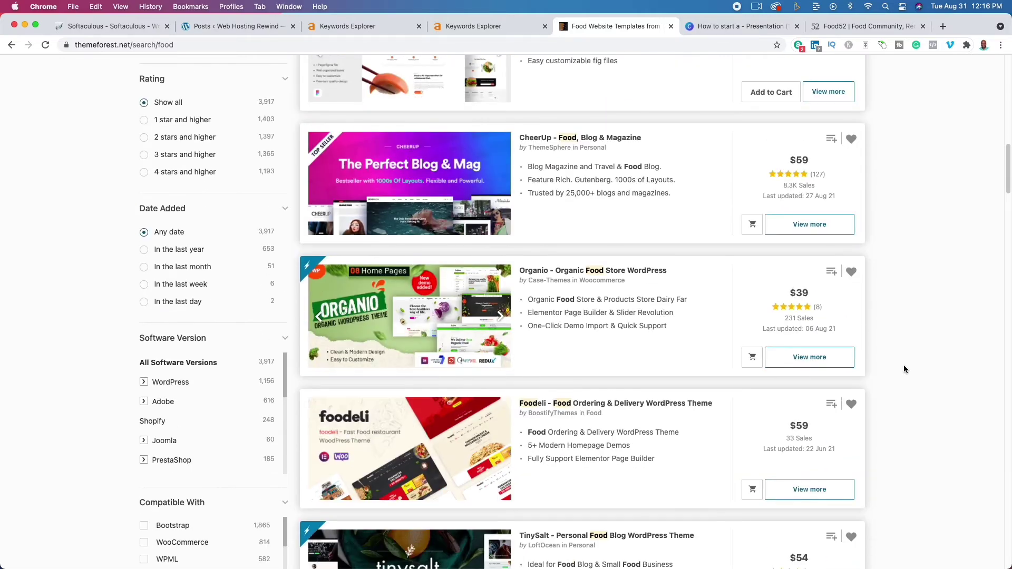
scroll(903, 364, "up", 7)
scroll(903, 366, "up", 5)
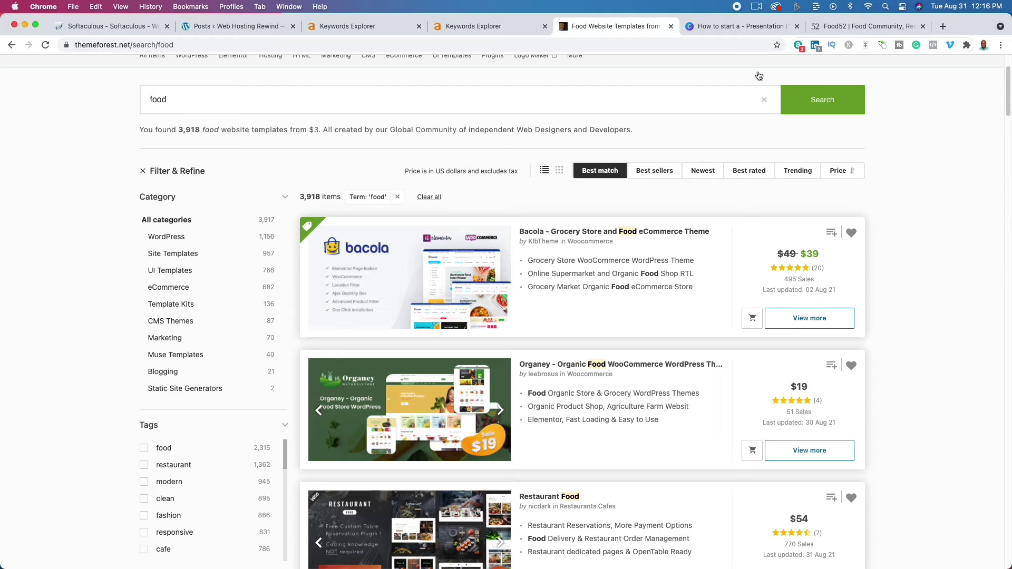
Return to the WordPress admin, go to adding a new theme and open the form for uploading a theme .zip file.
left_click(238, 26)
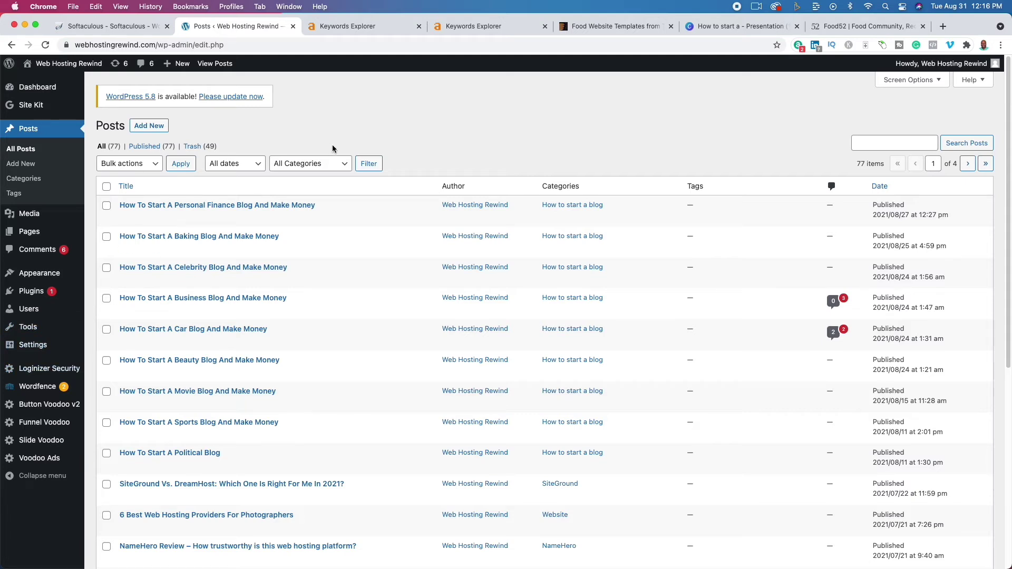
mouse_move(52, 280)
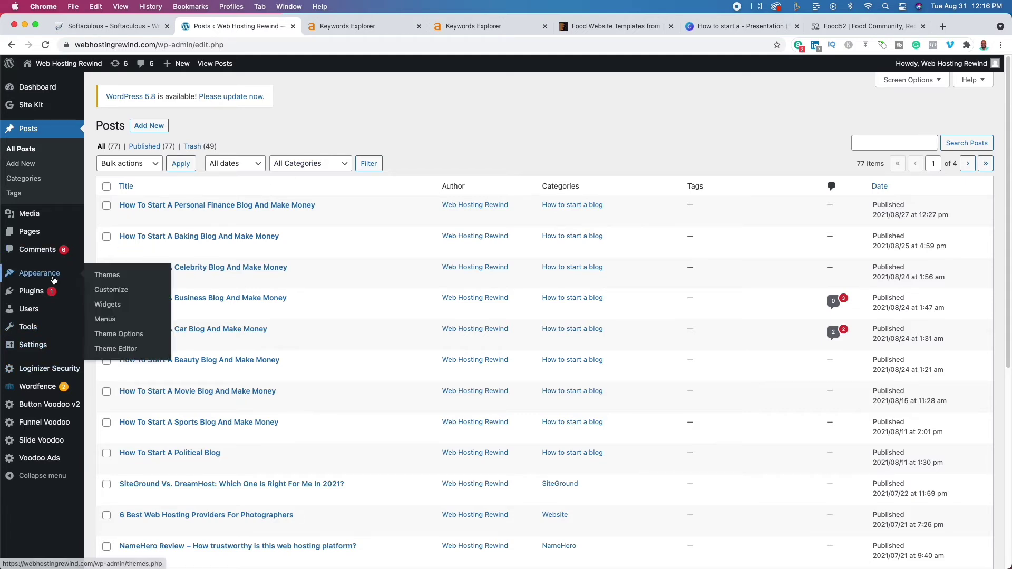
left_click(101, 275)
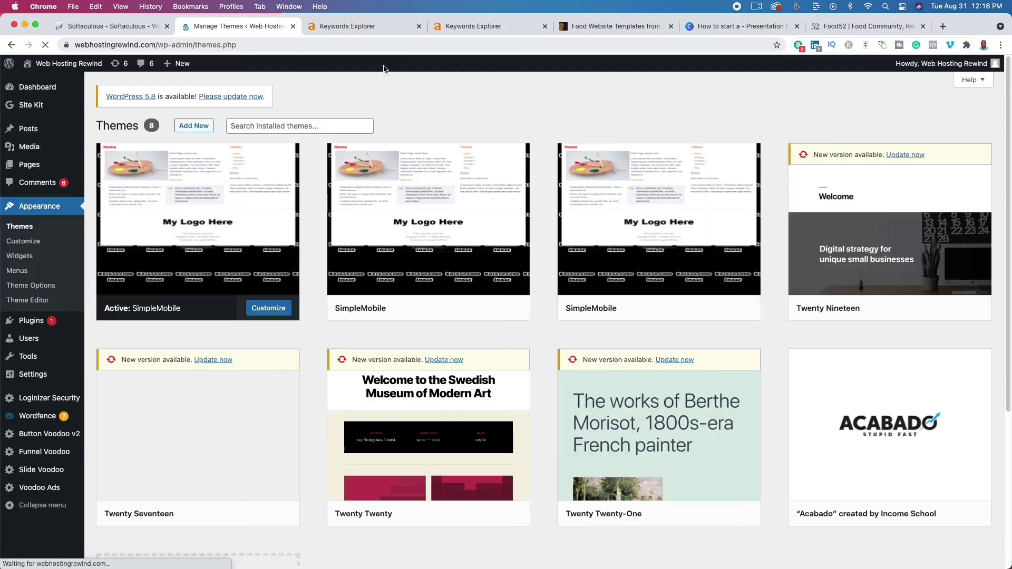
left_click(194, 127)
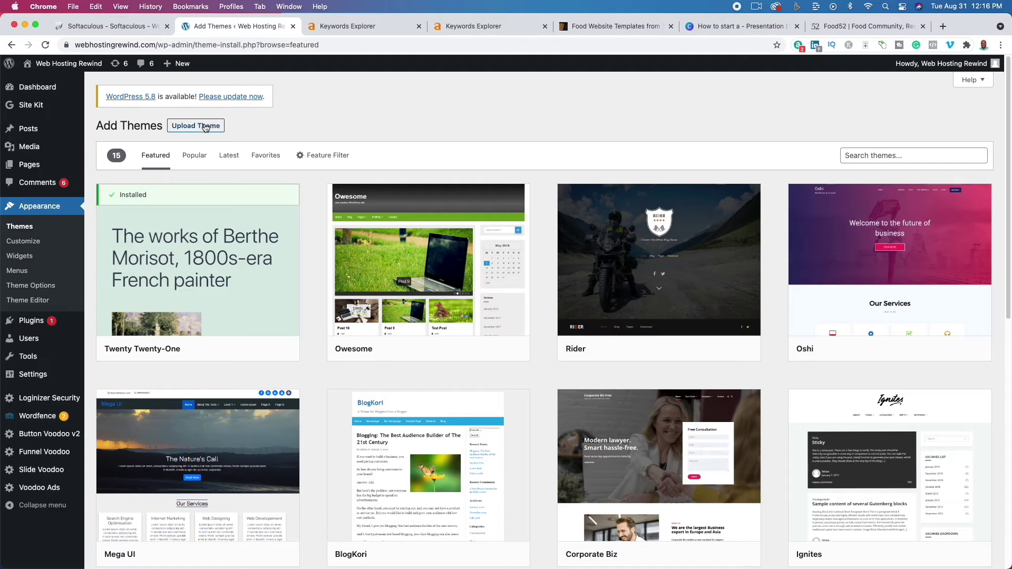
left_click(205, 128)
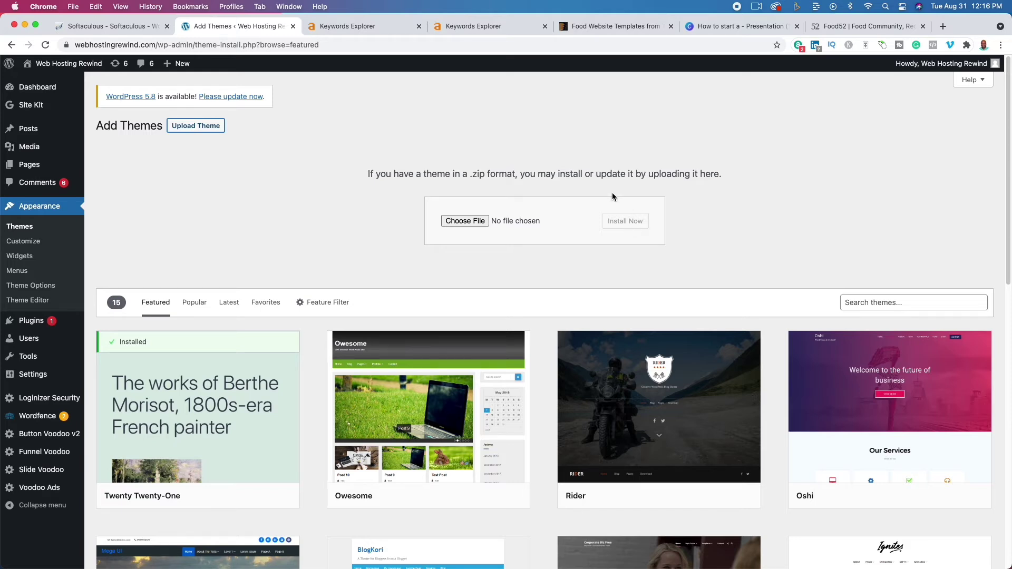
View the Ahrefs matching terms for "food" and go back to the Canva slide listing steps 5 to 8.
left_click(473, 24)
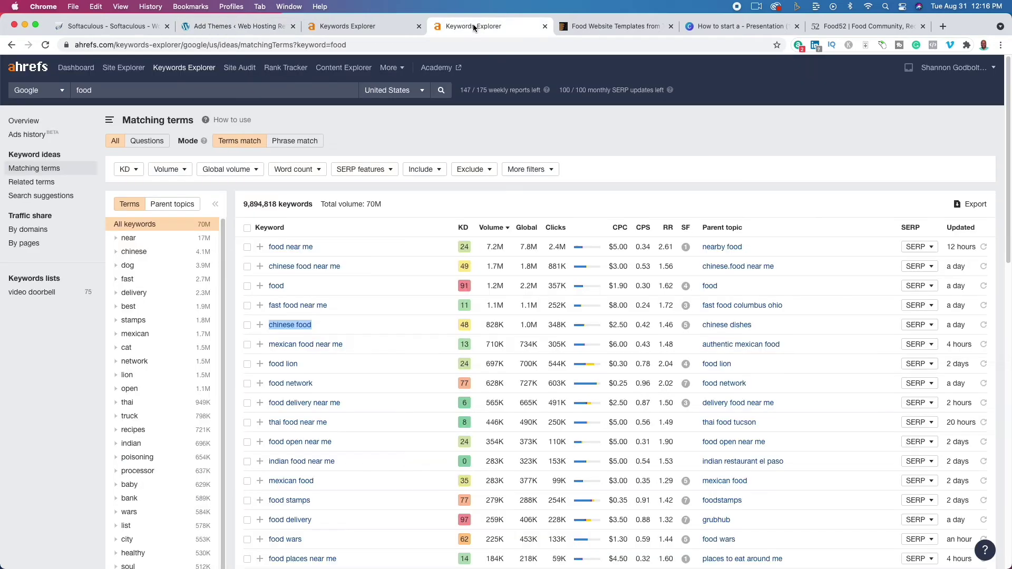
left_click(717, 25)
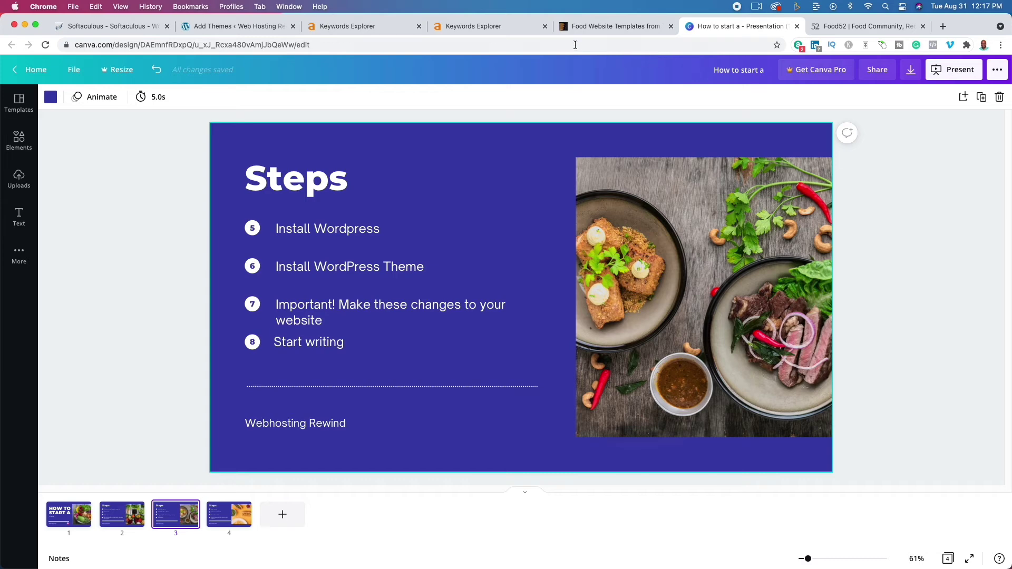
Create a new blank post in the WordPress admin and switch to the Ahrefs matching terms for "food".
left_click(216, 27)
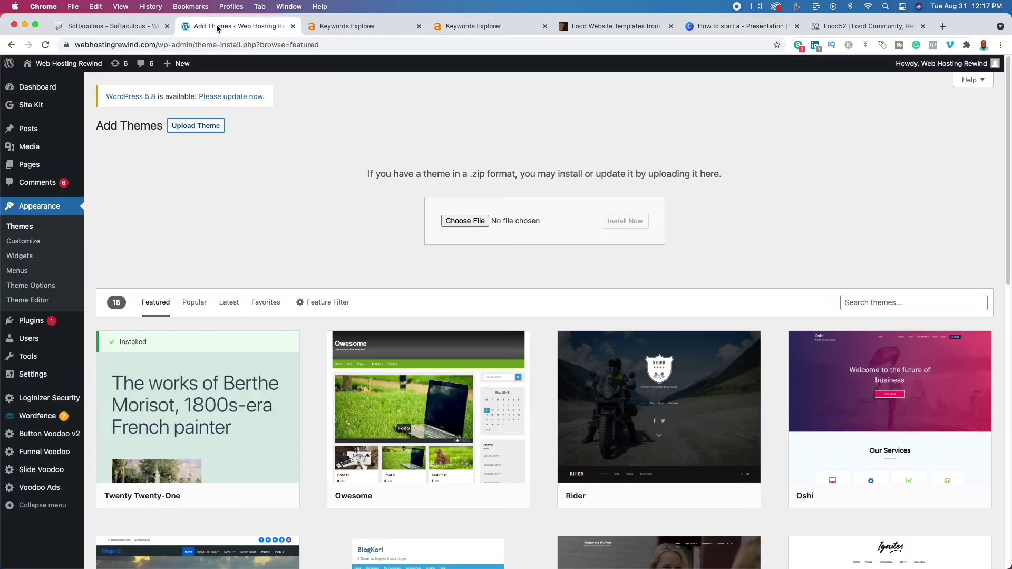
left_click(40, 128)
left_click(150, 127)
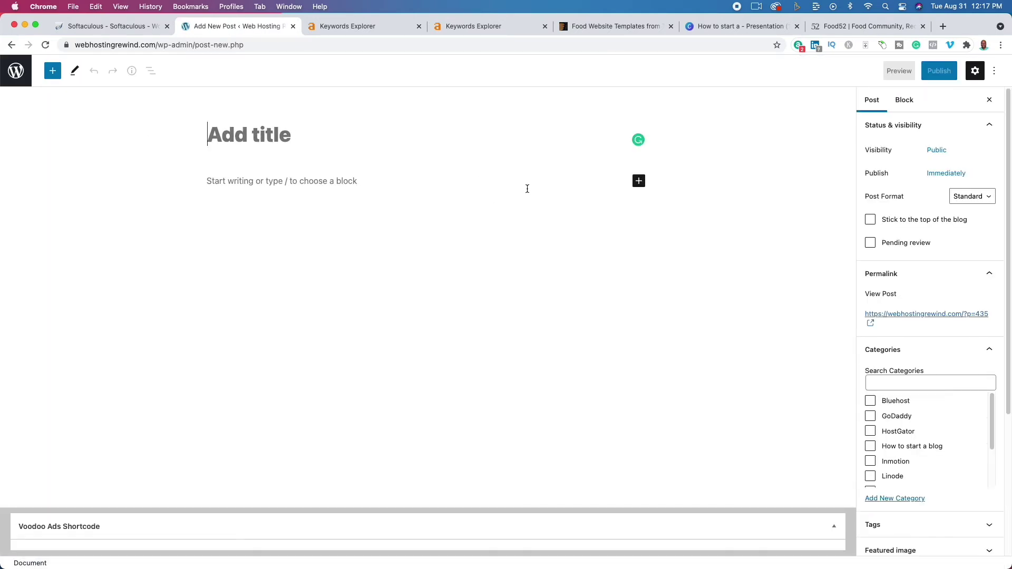
left_click(488, 26)
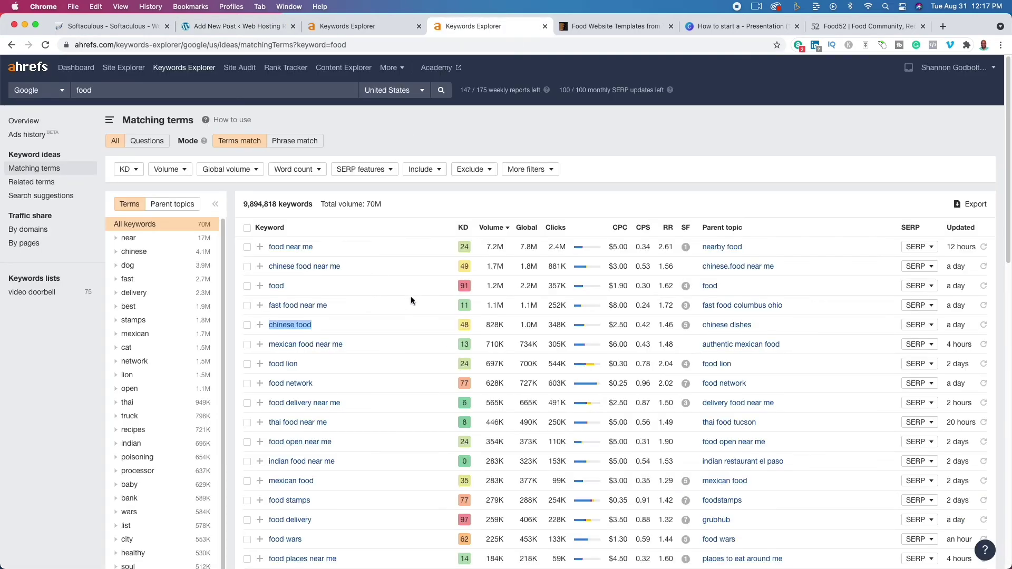
Copy the keyword "asian food near me" from the Ahrefs matching terms and paste it as the new WordPress post's title.
scroll(495, 318, "down", 3)
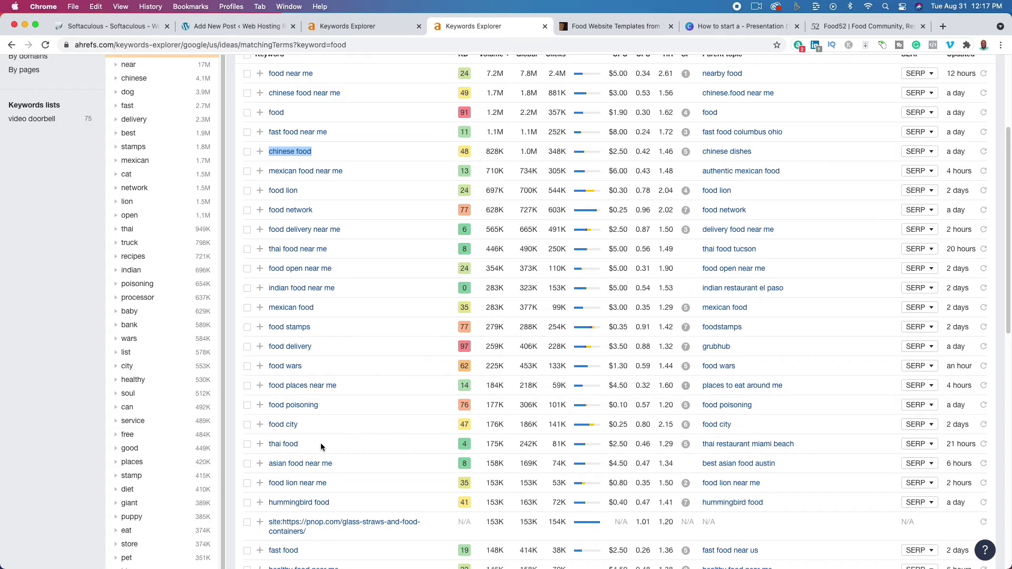
left_click_drag(341, 463, 268, 466)
key("super+c")
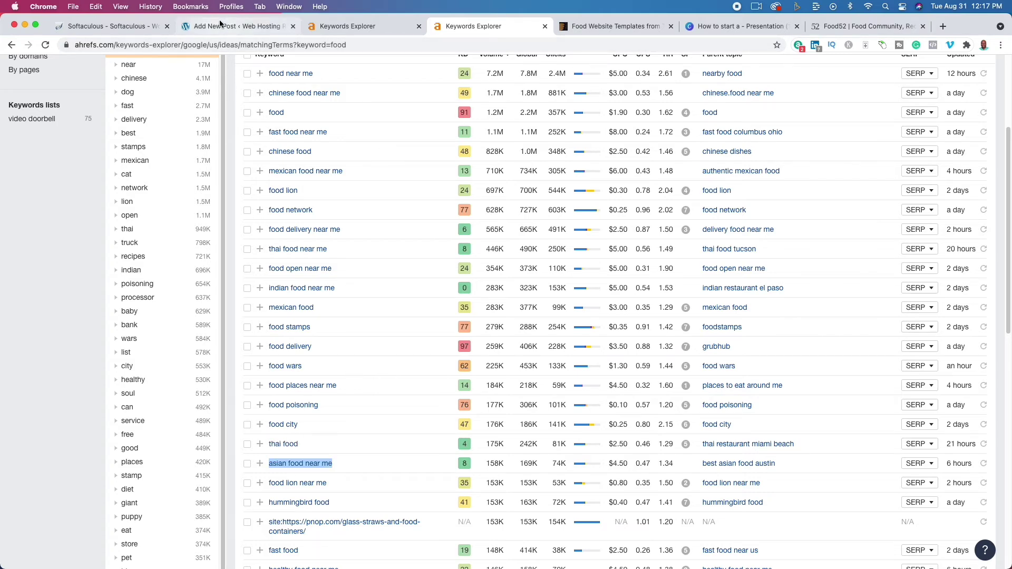
left_click(237, 26)
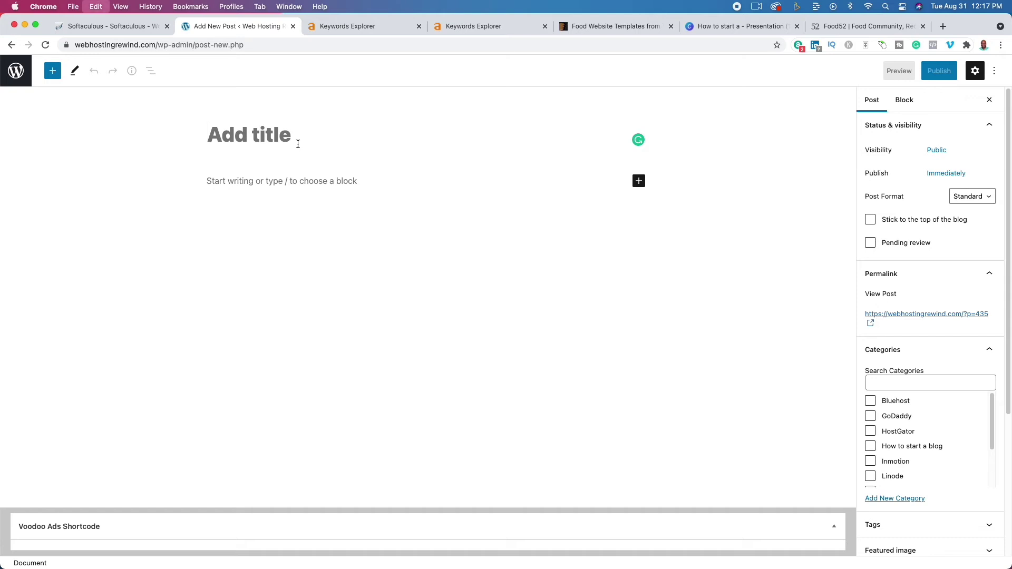
key("super+v")
Capitalize each word of the post title so it reads "Asian Food Near Me".
left_click_drag(210, 138, 208, 143)
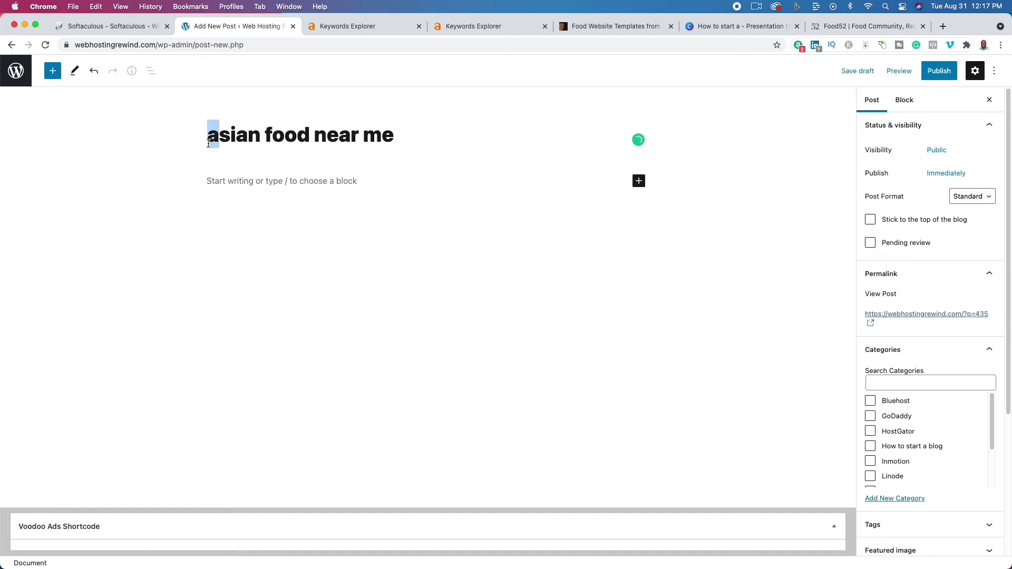
type("A")
left_click(272, 139)
left_click_drag(275, 139, 267, 141)
type("F")
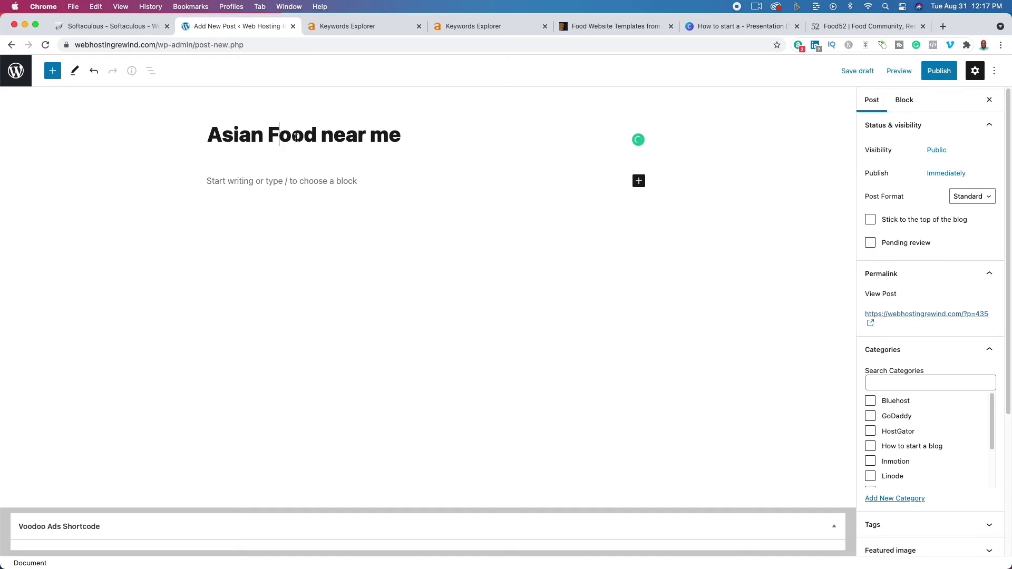
left_click_drag(334, 140, 326, 142)
type("N")
left_click_drag(390, 139, 380, 140)
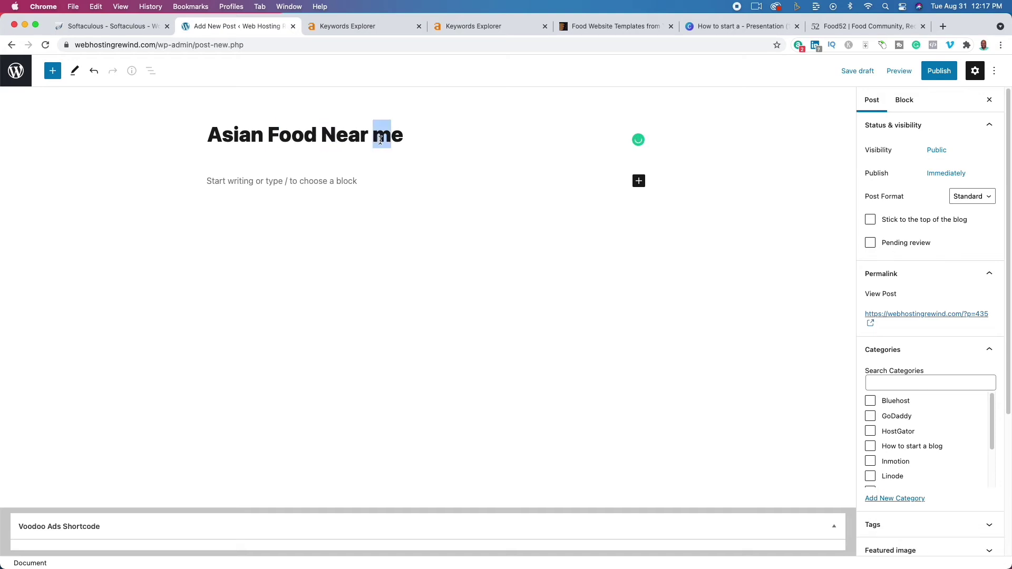
type("M")
Append ": Everything You Need To Know" to the post title and highlight that added phrase.
left_click(427, 133)
type(":")
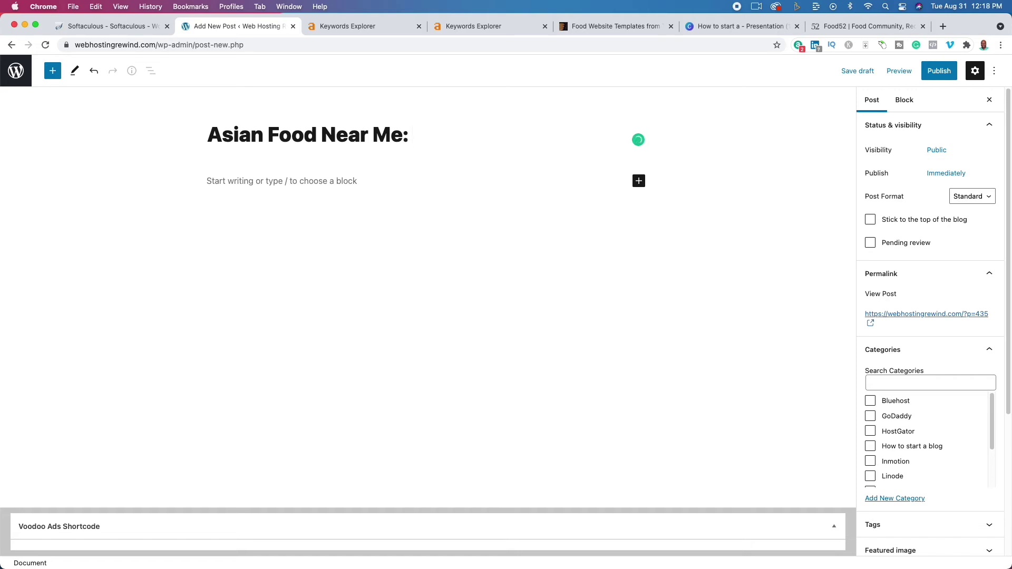
type(" Everythi")
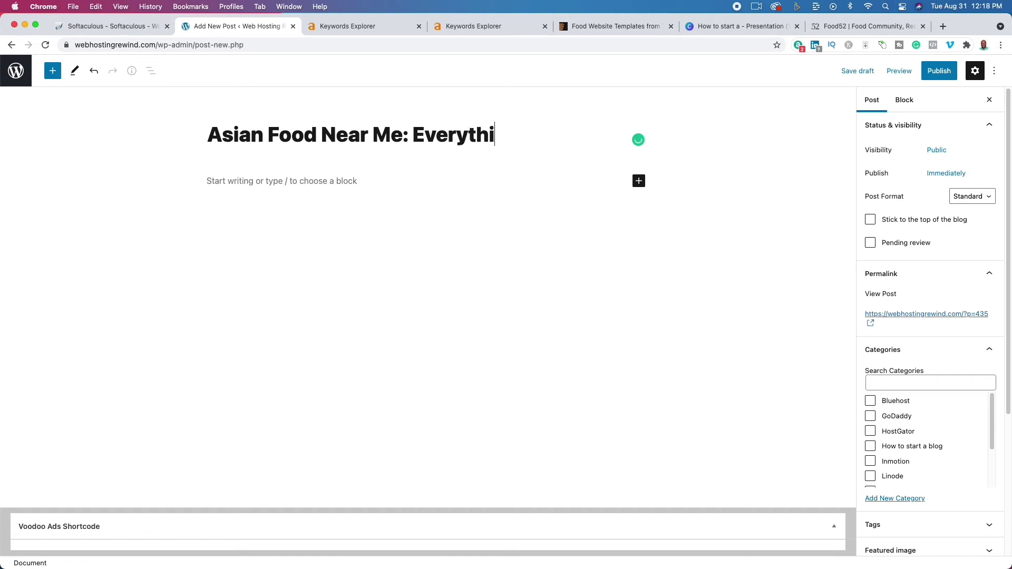
type("ng Uo")
key("BackSpace")
key("BackSpace")
type("You")
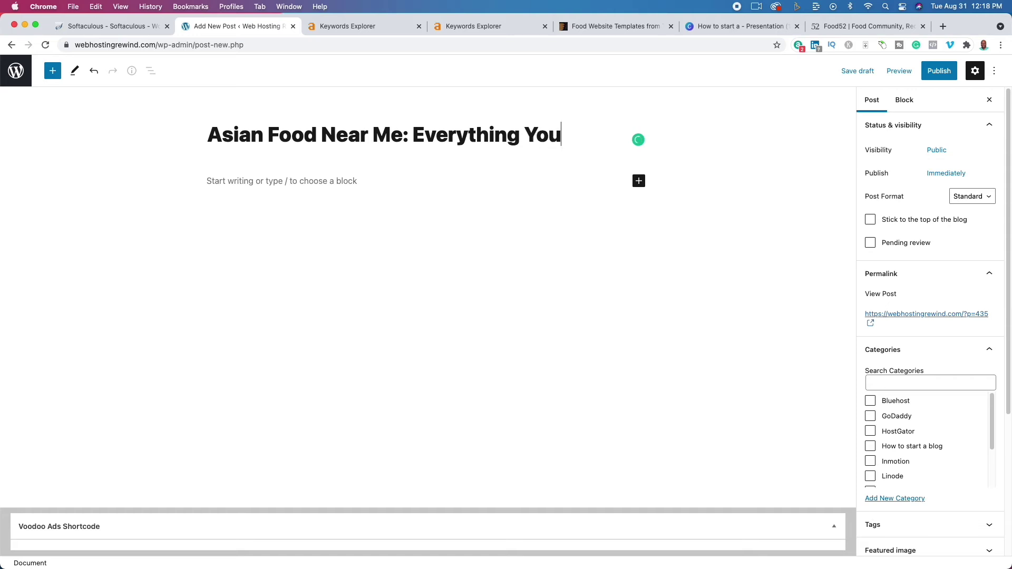
type(" Need To Know")
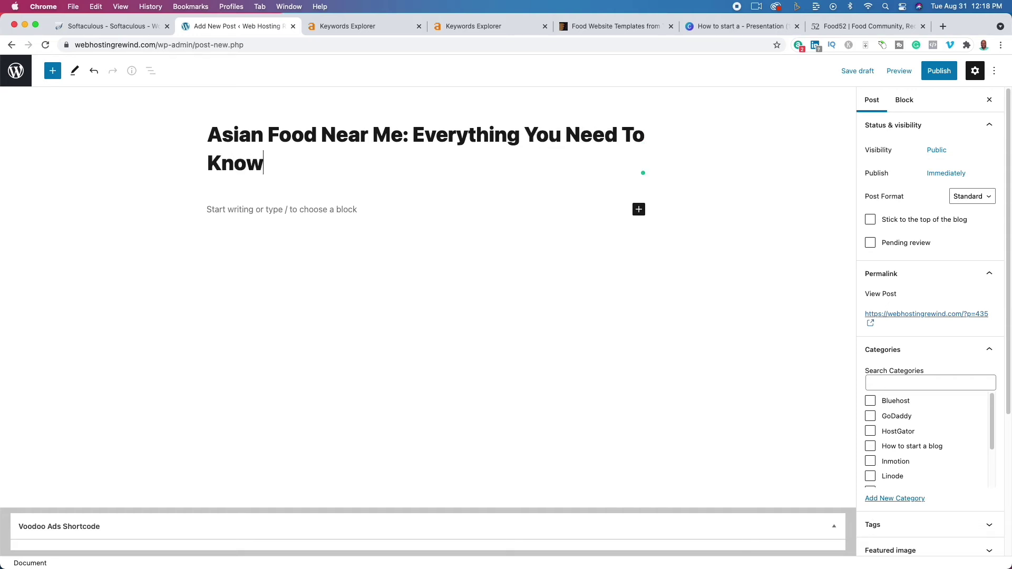
left_click_drag(412, 135, 420, 160)
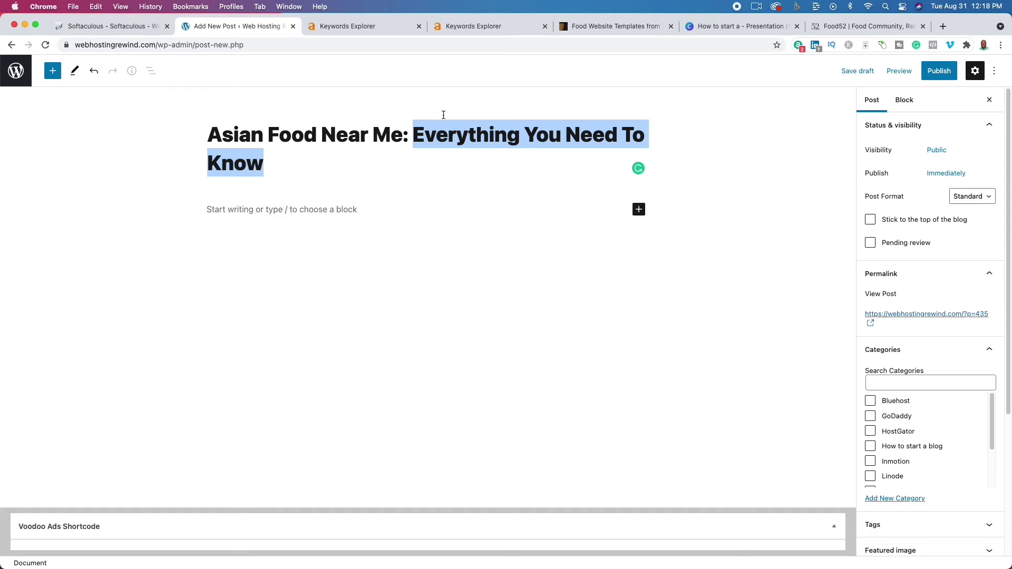
Outline the post body with separate paragraphs reading who, what, when, where, why and how.
left_click(335, 211)
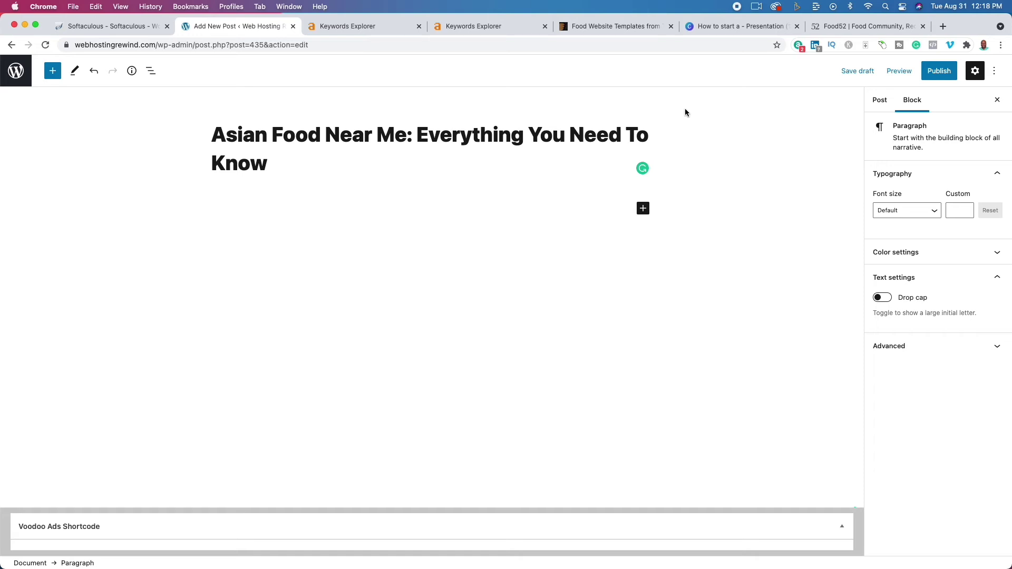
type("who")
key("Return")
type("what")
key("Return")
type("when")
key("Return")
type("where")
key("Return")
type("why how")
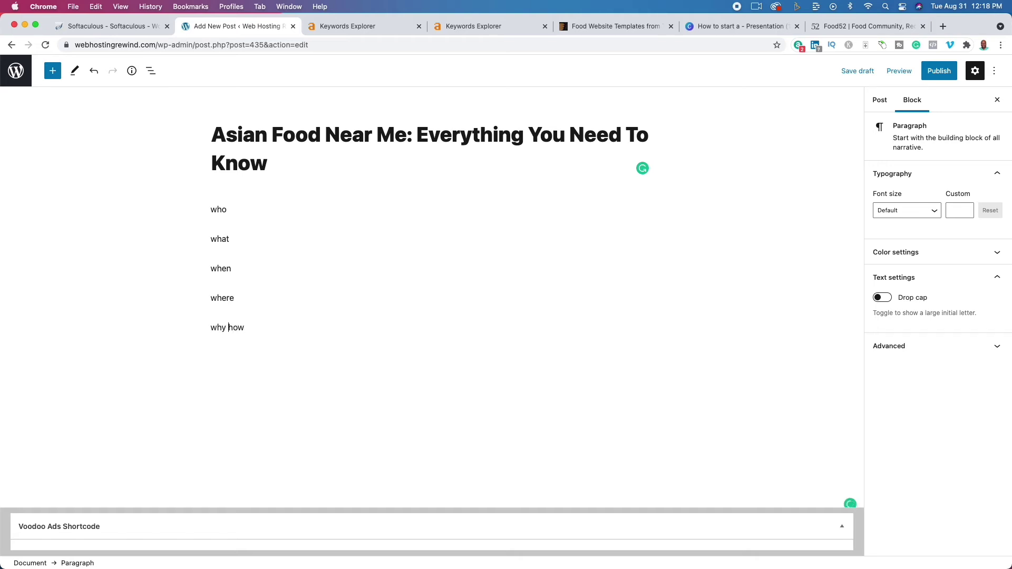
key("alt+Left")
key("Return")
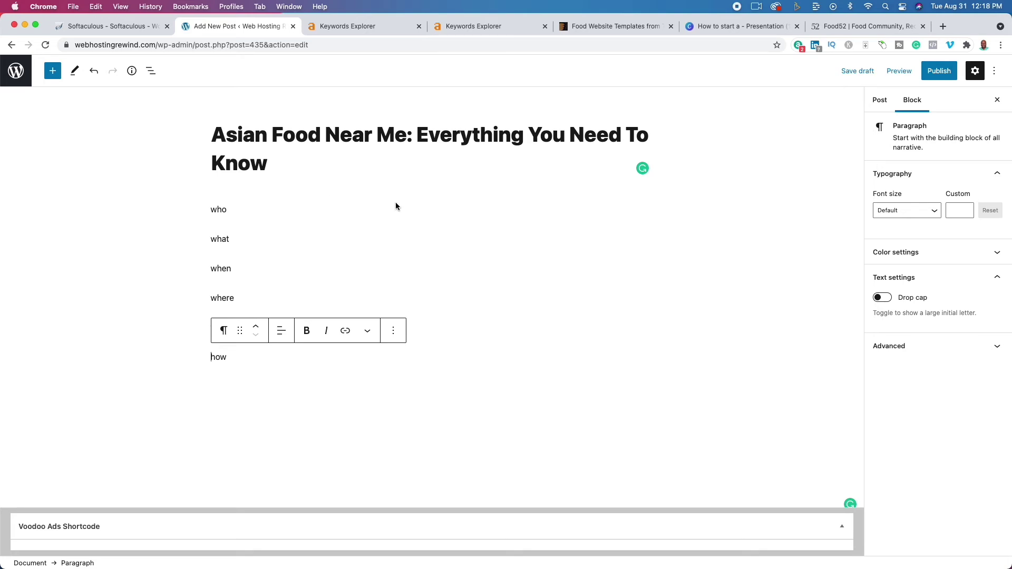
Expand the outline lines to "what is the best asian food near me" and "where to find the best asian food near me".
left_click(269, 240)
type("he be")
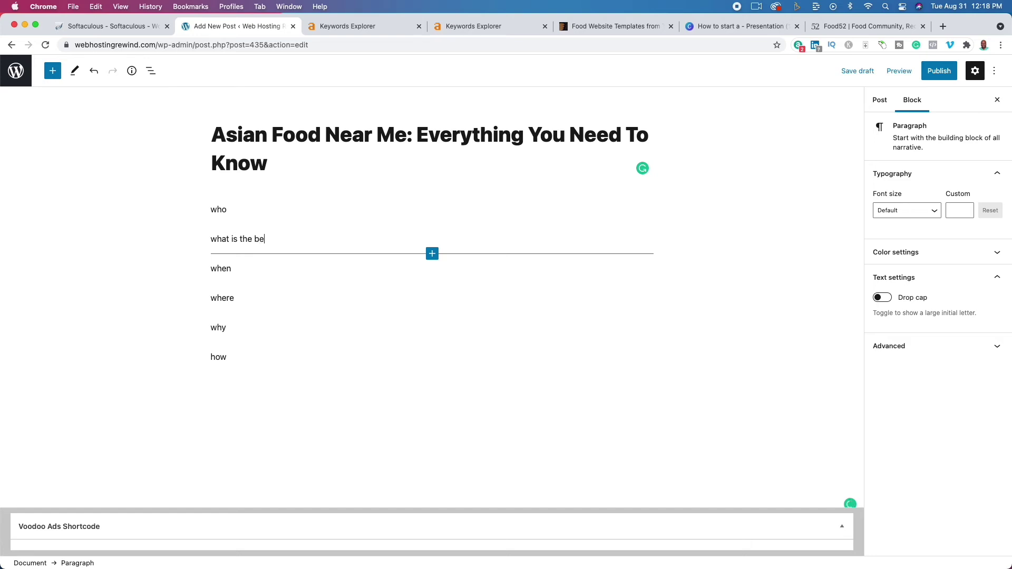
type("st asian food near me")
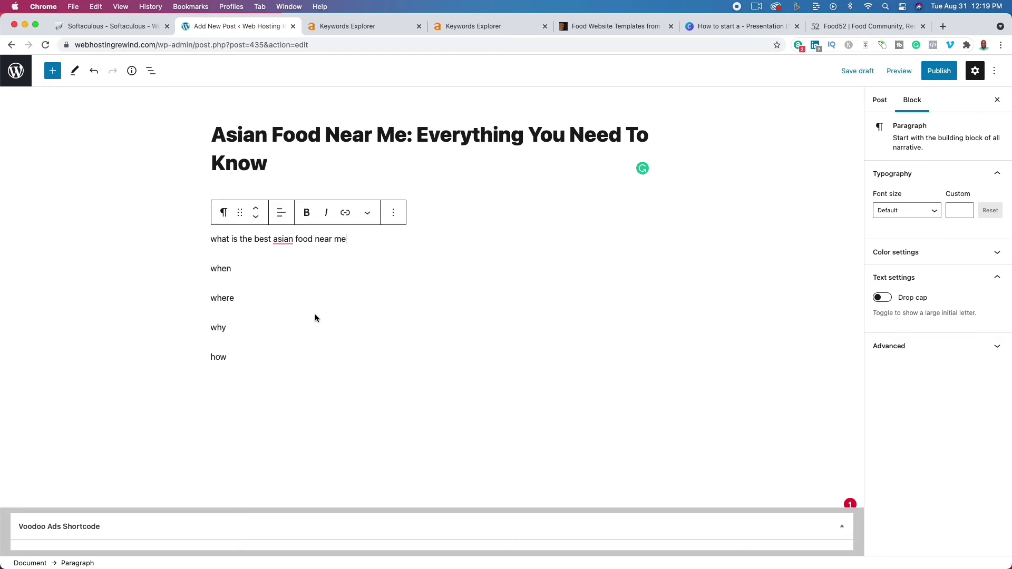
left_click(311, 299)
type("to fi")
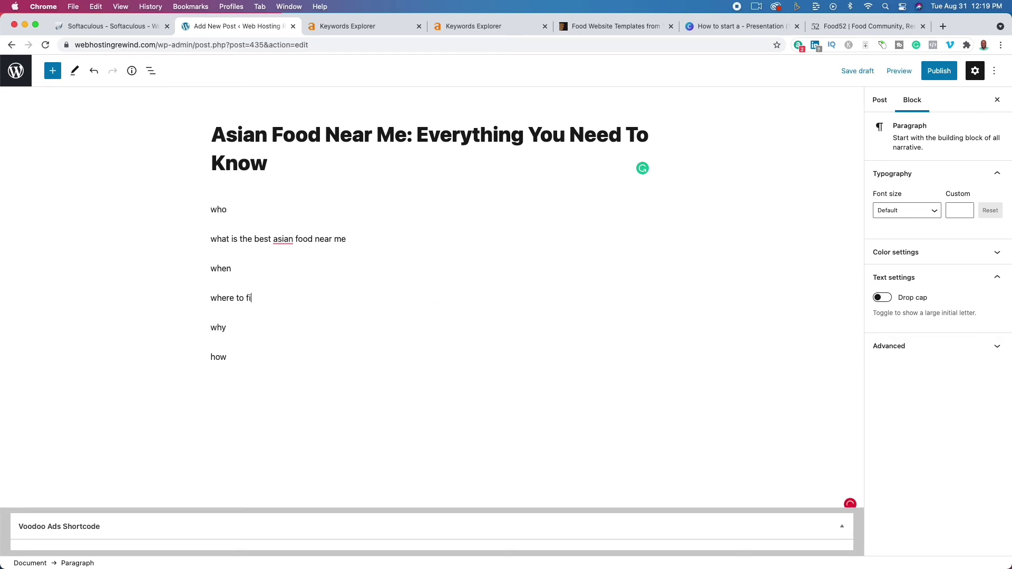
type("nd the best asian food near me")
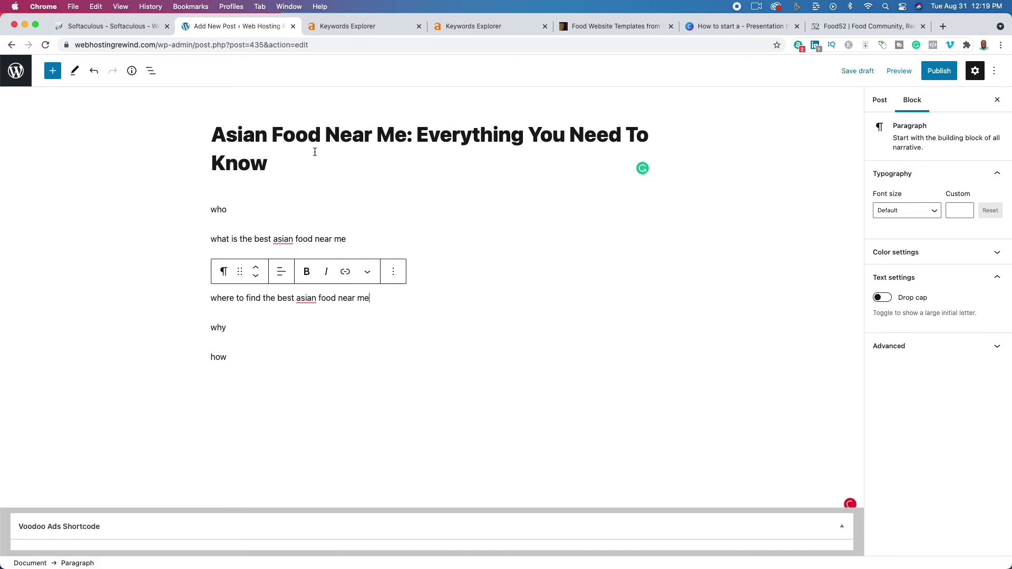
left_click_drag(210, 138, 364, 138)
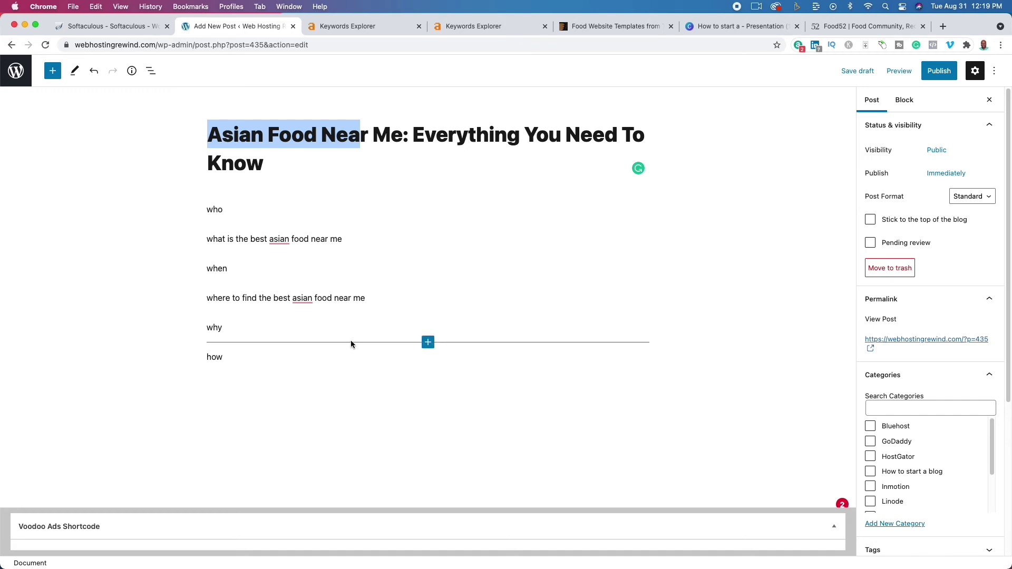
left_click(340, 238)
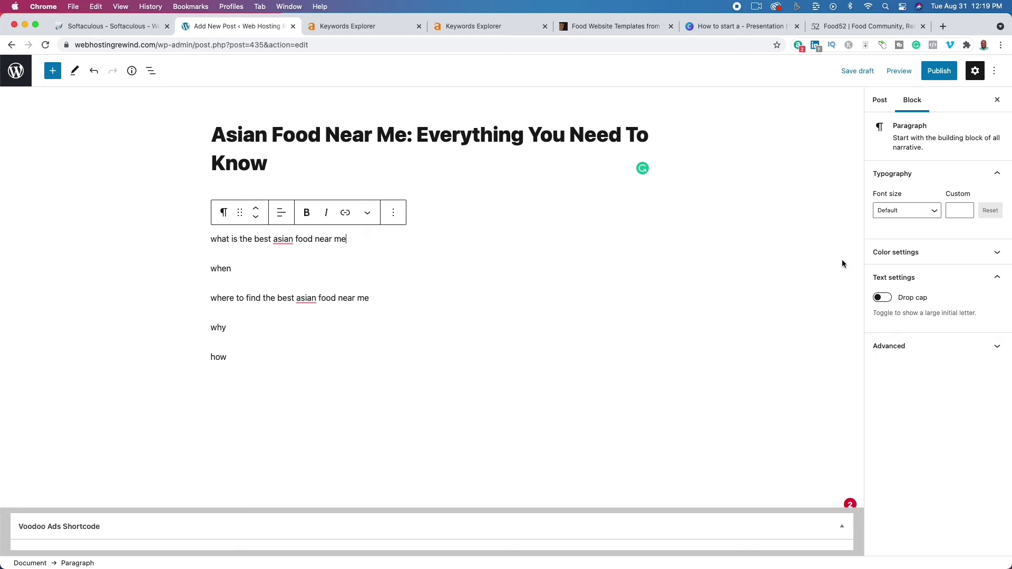
Switch to the Food52 site and open the article "A Brief History of the American Cookout".
left_click(869, 26)
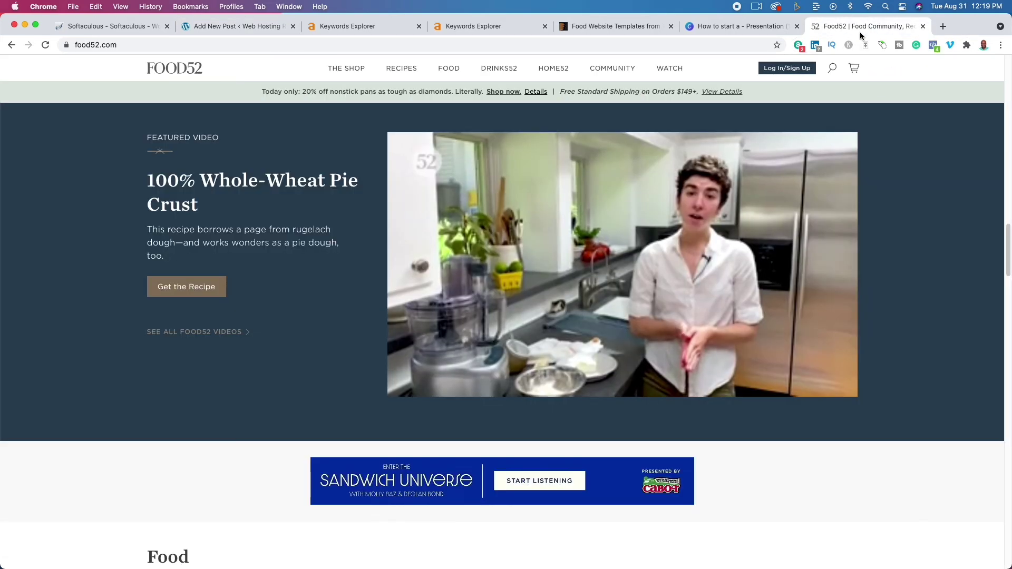
scroll(546, 301, "down", 2)
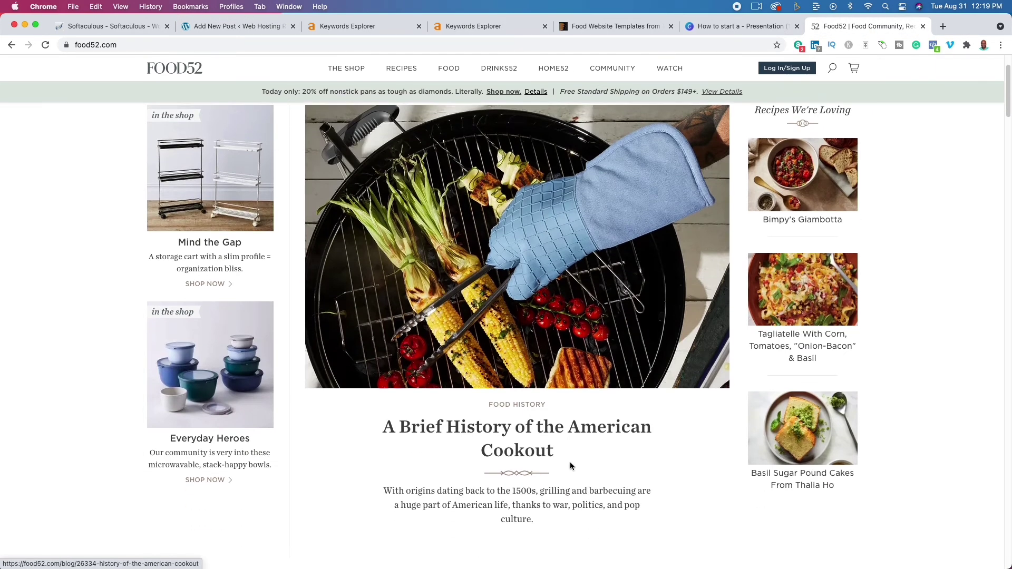
left_click(565, 433)
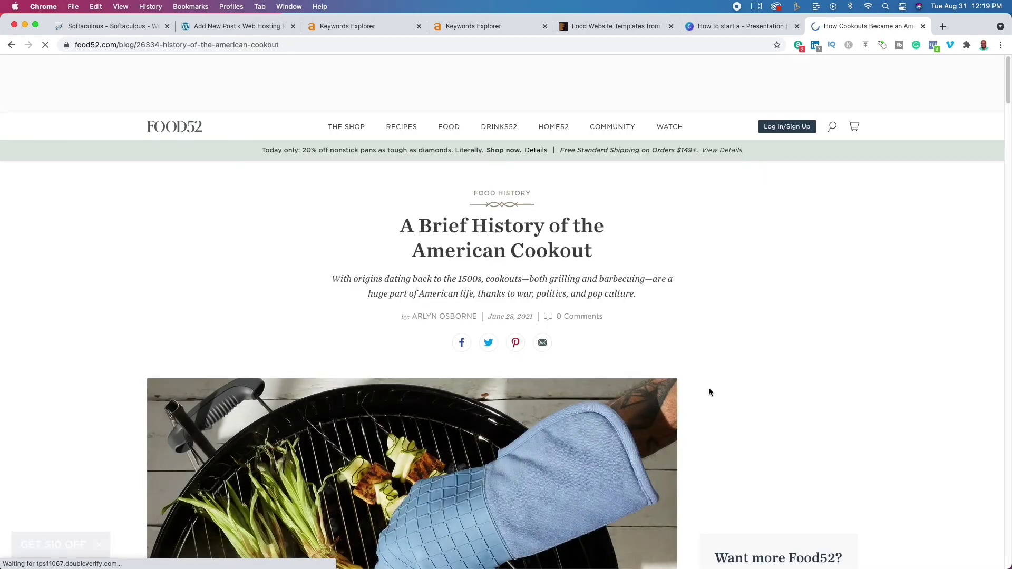
scroll(708, 387, "down", 4)
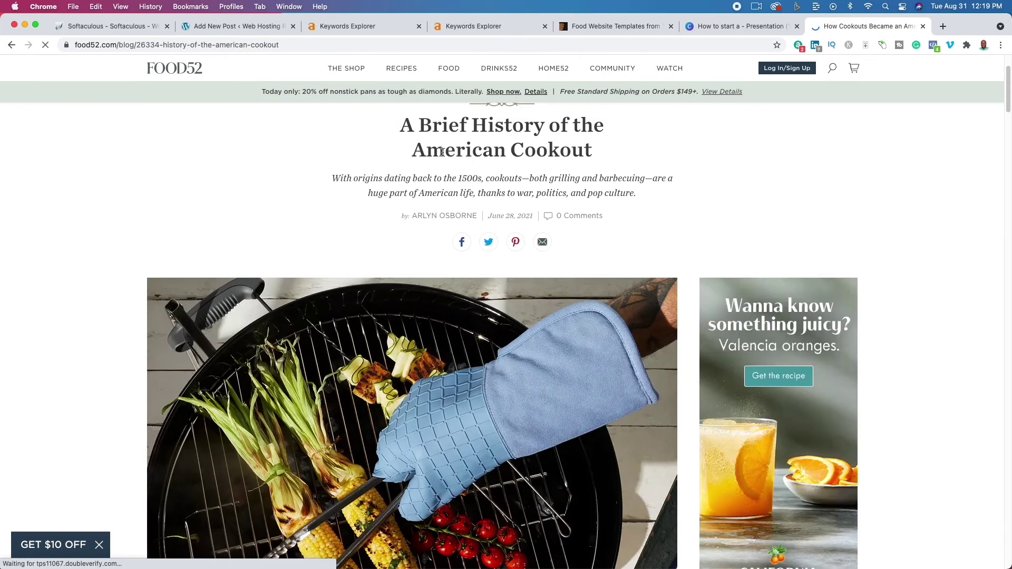
Select the cookout article's text from headline to end and check its length with Word Counter Plus.
left_click_drag(407, 129, 570, 334)
scroll(553, 290, "down", 15)
scroll(553, 290, "down", 15)
scroll(554, 293, "down", 3)
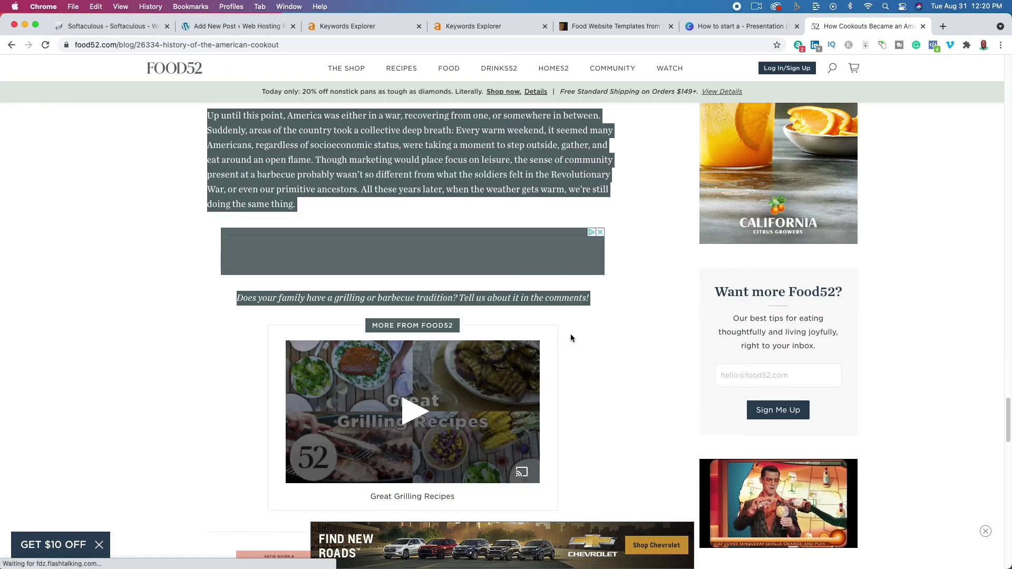
scroll(570, 334, "up", 20)
scroll(541, 336, "down", 8)
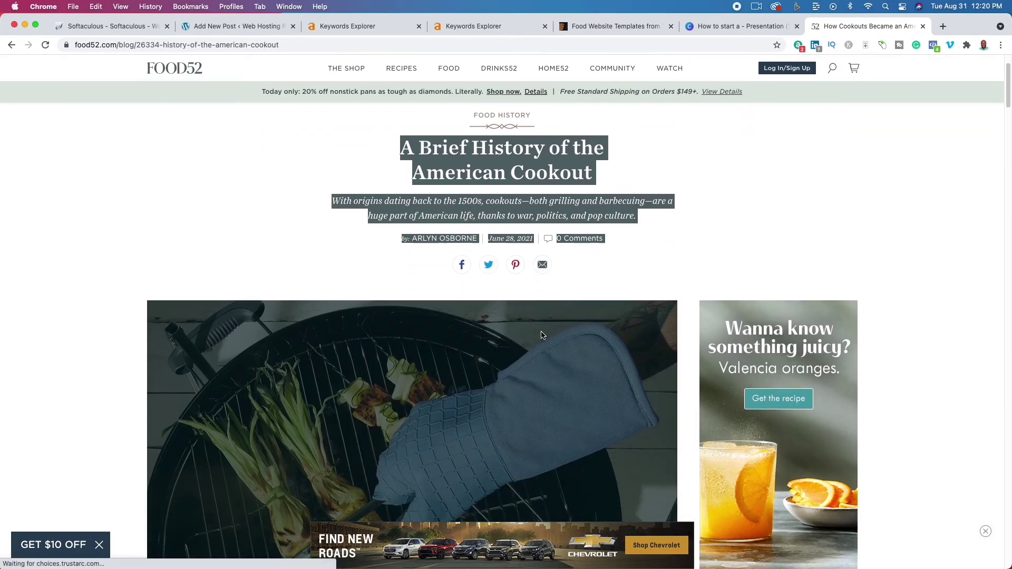
scroll(462, 481, "down", 10)
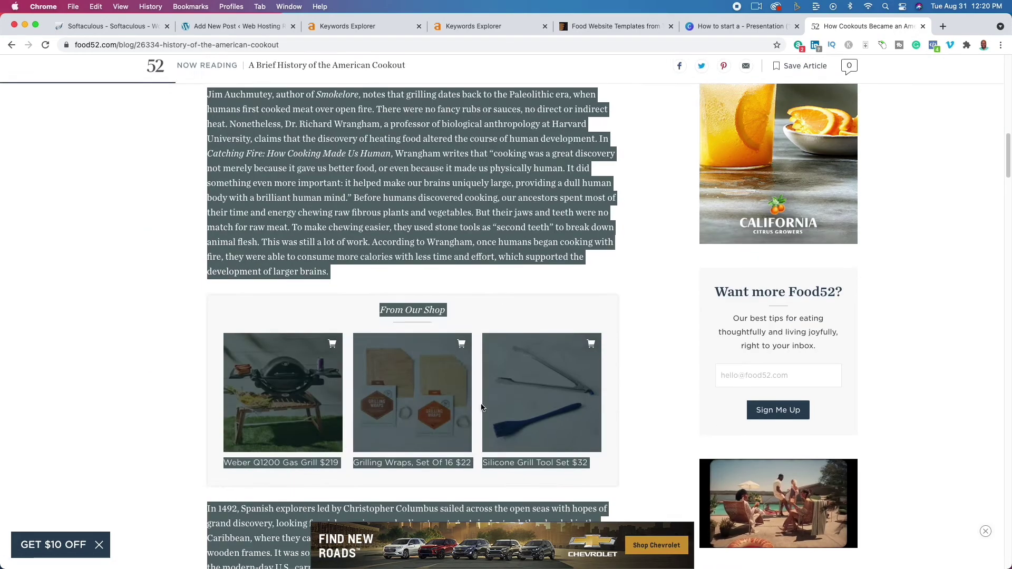
right_click(496, 154)
left_click(536, 274)
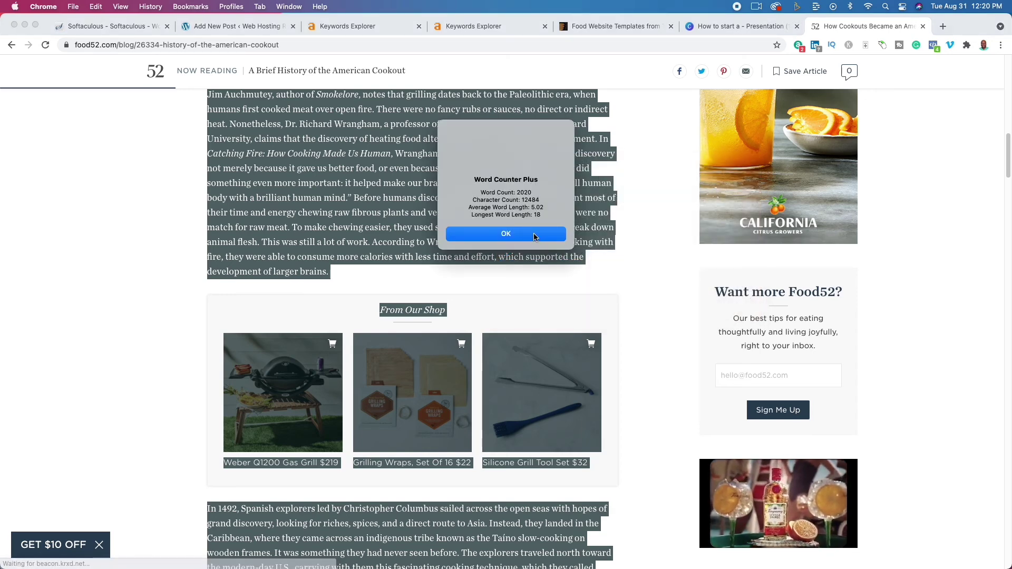
left_click(534, 234)
left_click(650, 230)
Return to the start of the cookout article and highlight part of its headline.
key("super+Up")
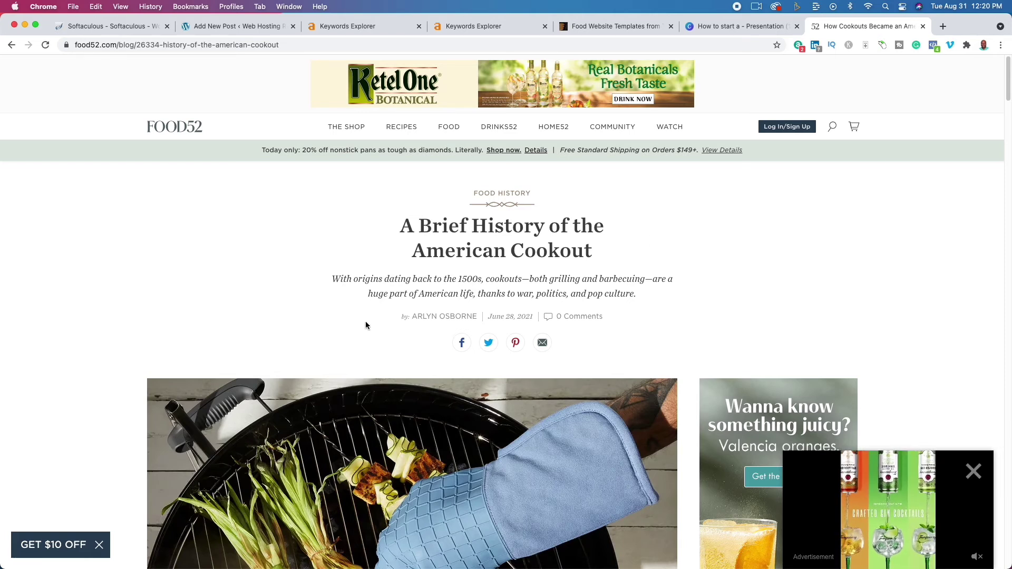
left_click_drag(431, 227, 568, 226)
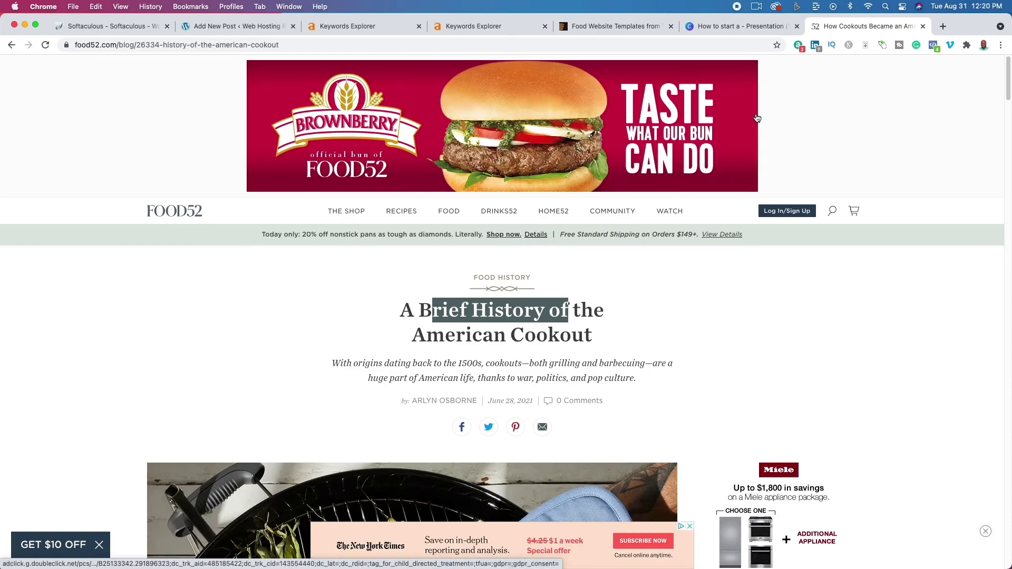
scroll(583, 383, "down", 4)
scroll(577, 380, "up", 4)
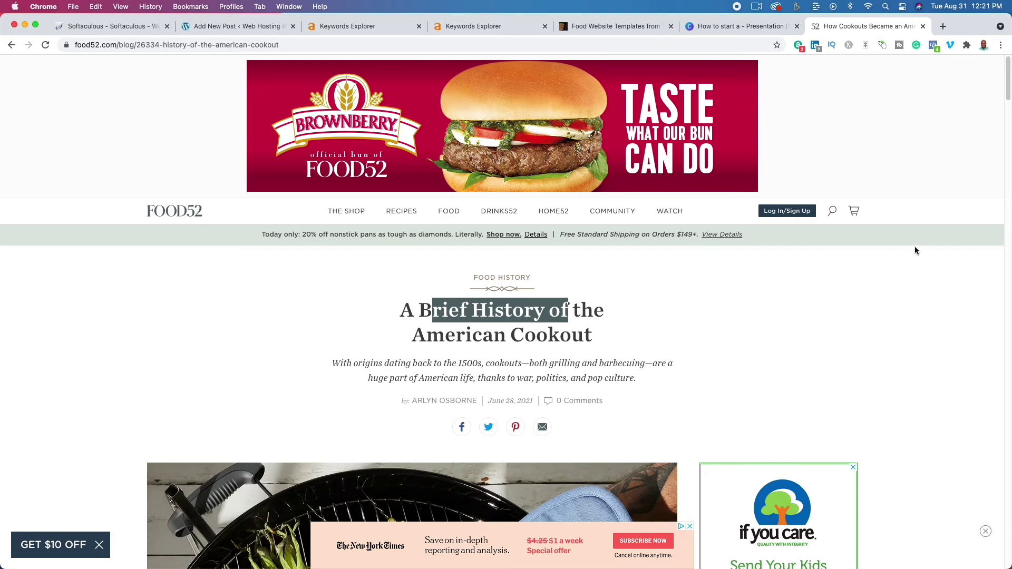
Back in the WordPress post, delete the "why" and "how" paragraphs, then correct "asian" to "Asian" in the "where to find" line and select that line.
left_click(203, 26)
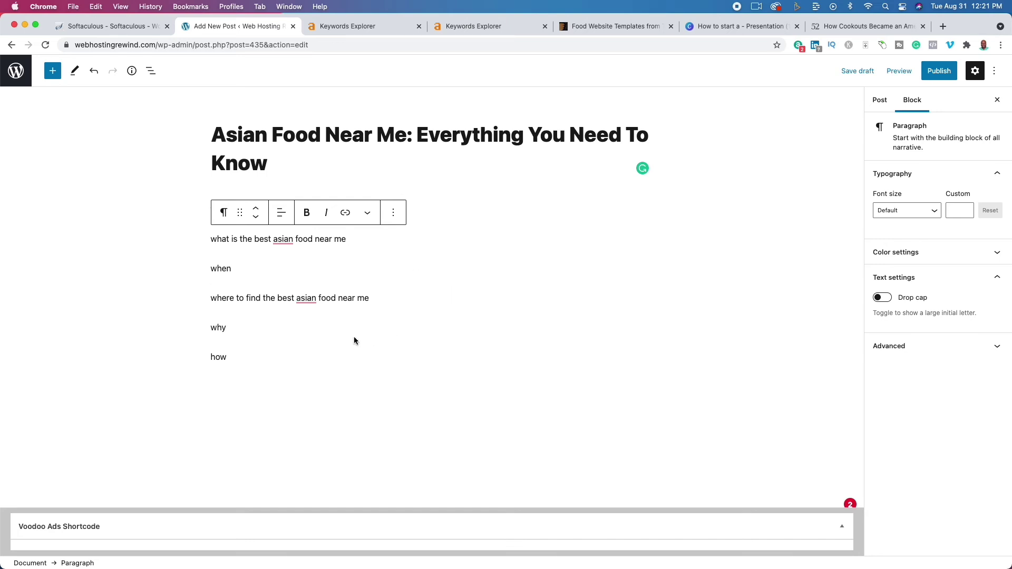
left_click_drag(212, 327, 280, 368)
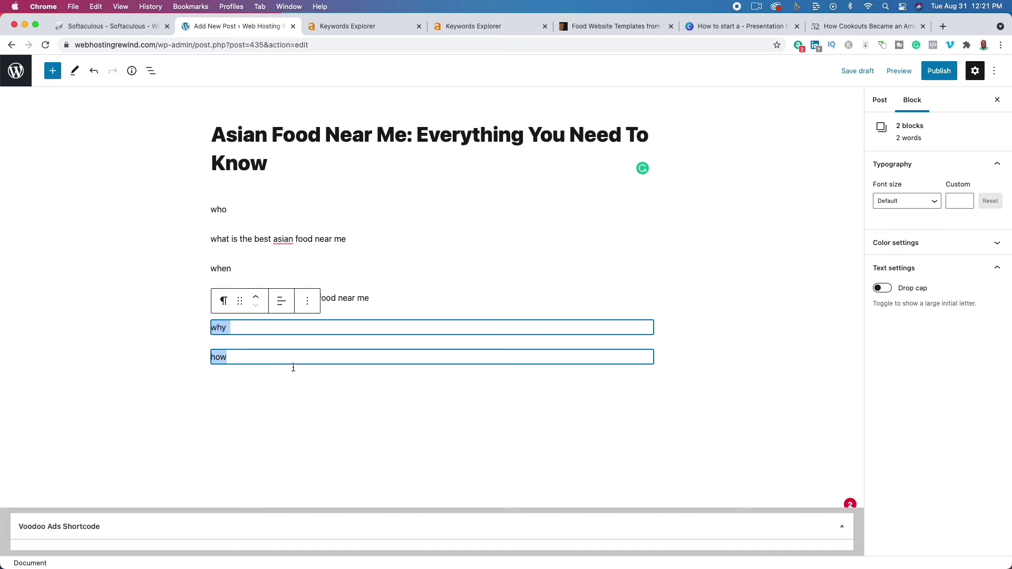
key("BackSpace")
mouse_move(306, 298)
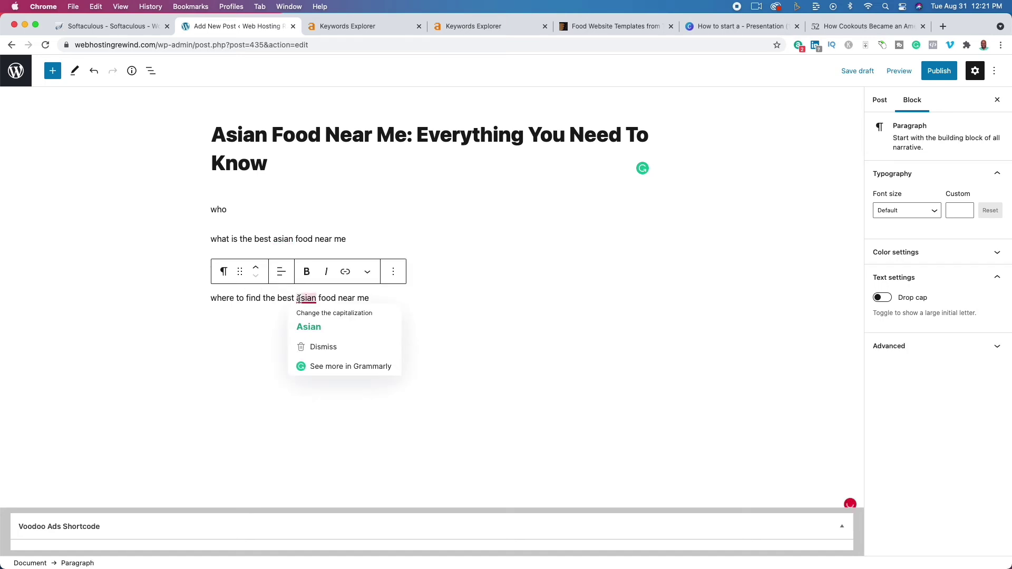
left_click(306, 327)
triple_click(339, 297)
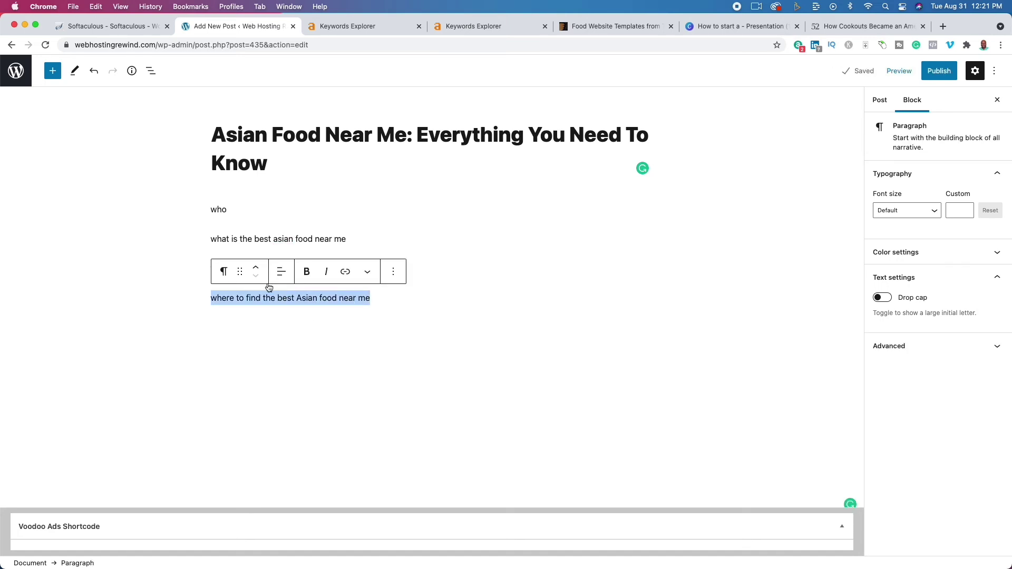
Turn the "where to find the best Asian food near me" line into a heading and add the paragraph "Here is a list of the 5 best asian food near" below it.
left_click(224, 272)
left_click(255, 324)
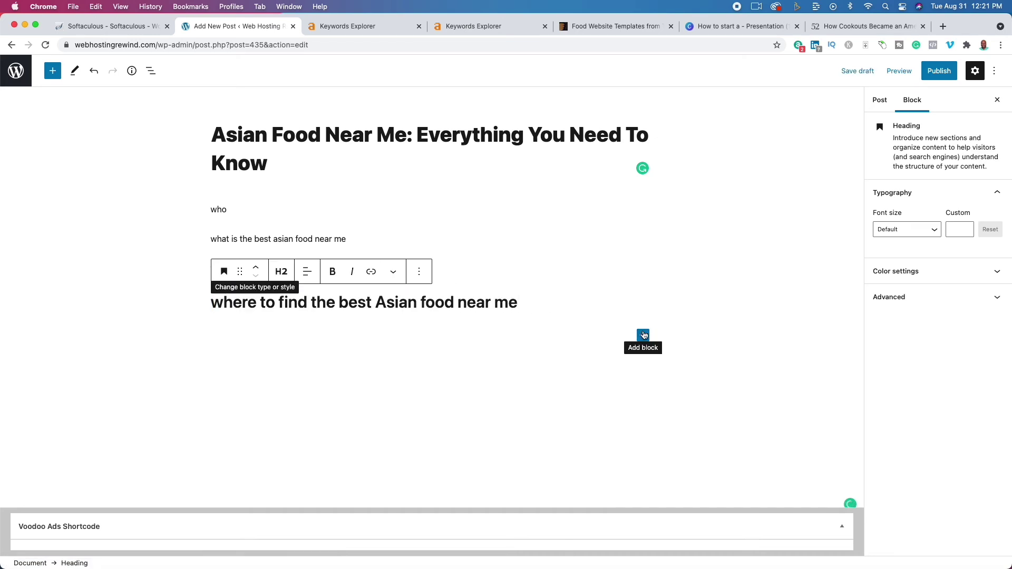
left_click(643, 335)
type("Here")
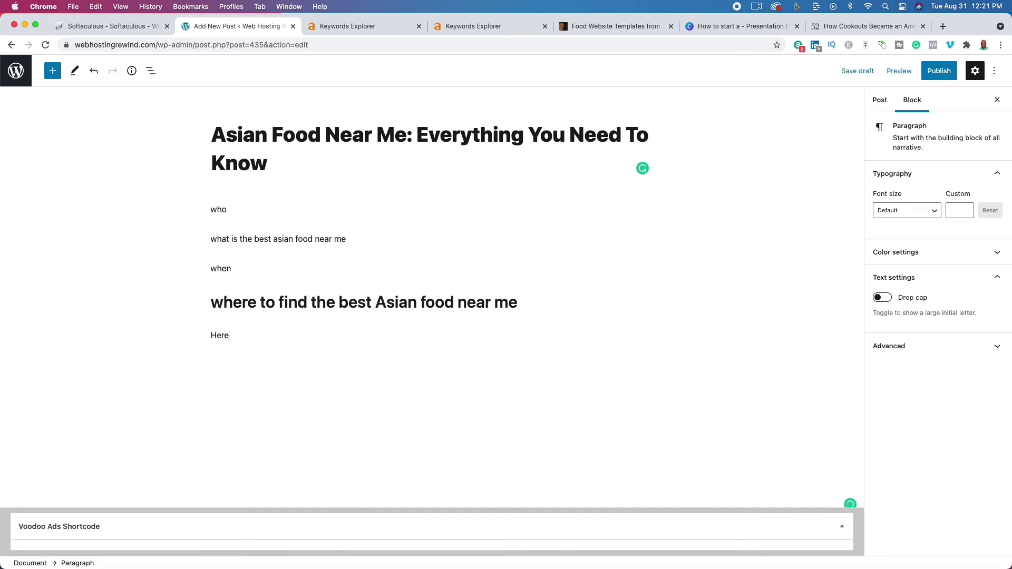
type(" sare")
key("BackSpace")
key("BackSpace")
key("BackSpace")
type("is a list of the 5 best asian food near")
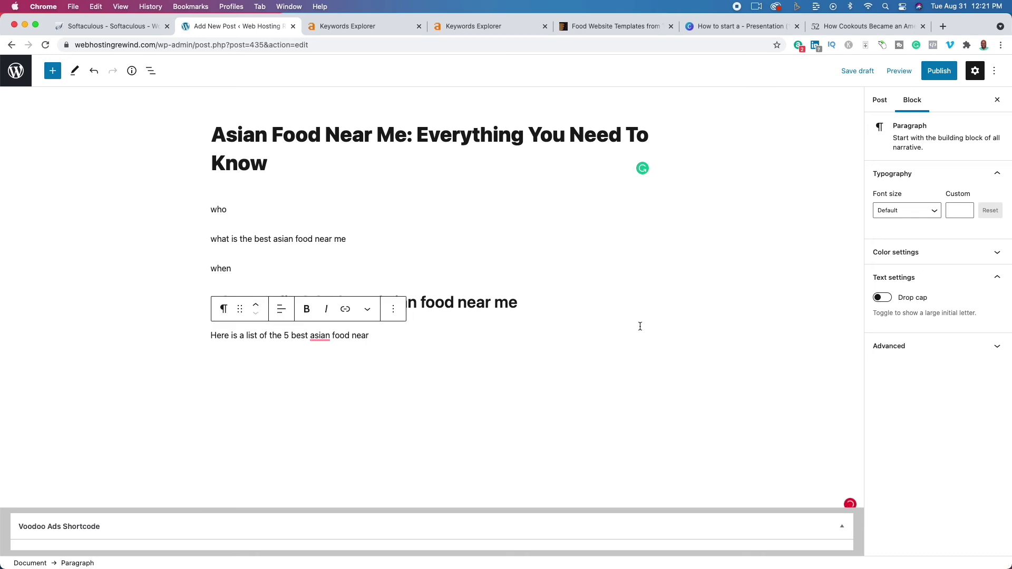
mouse_move(307, 337)
left_click(321, 362)
Switch to the Canva presentation and open page 4 with steps 9 to 12.
left_click(719, 28)
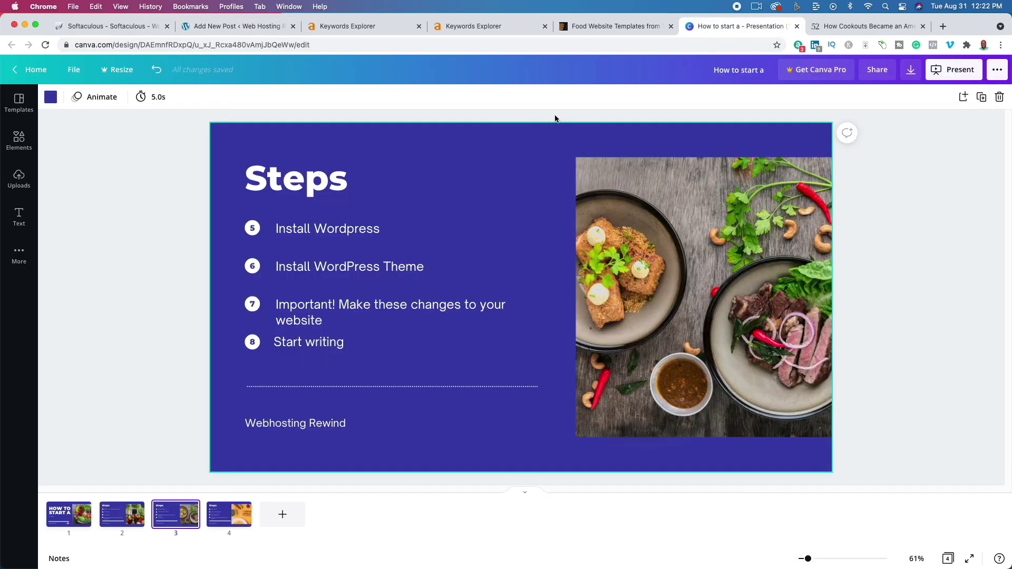
left_click(221, 523)
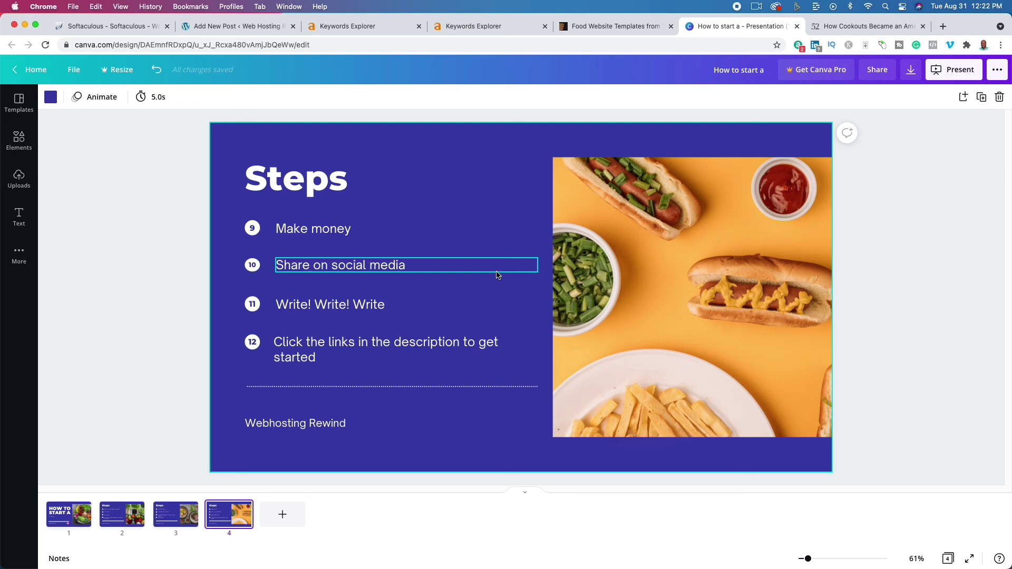
Switch to the Food52 cookout article and examine how ads and shop products are placed around its text.
left_click(857, 29)
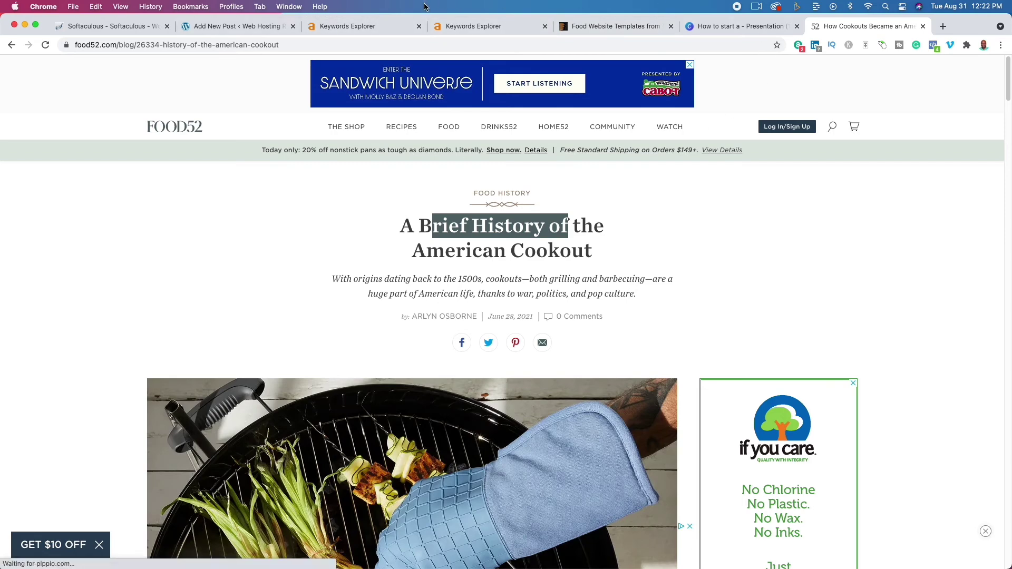
scroll(923, 299, "down", 5)
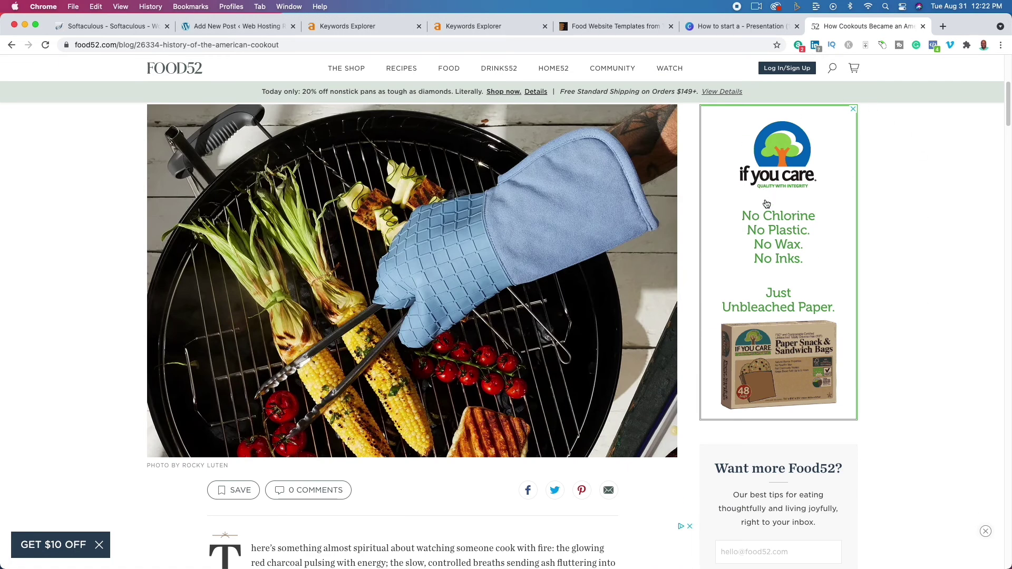
scroll(819, 294, "down", 8)
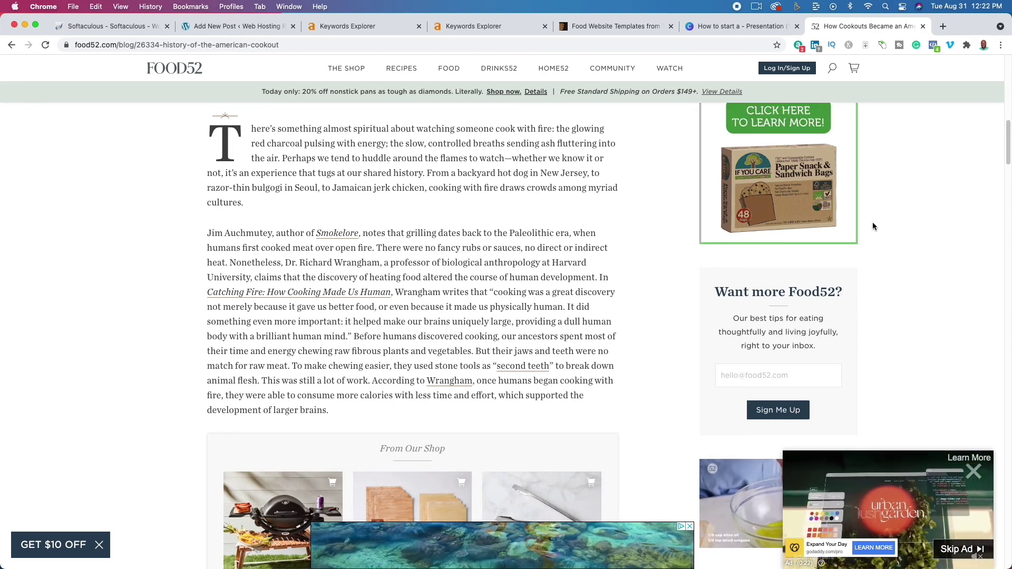
scroll(857, 231, "up", 5)
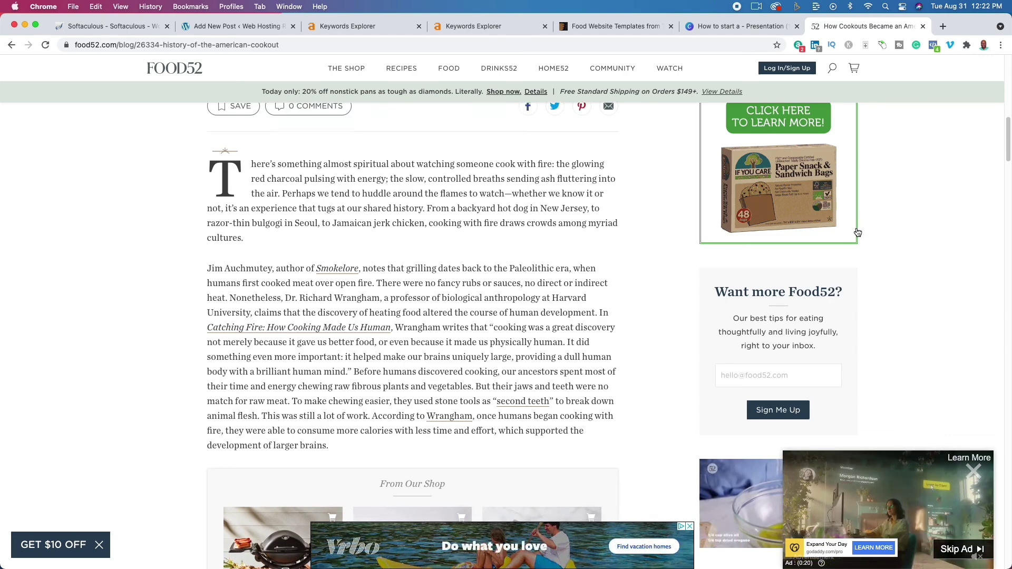
scroll(858, 232, "up", 7)
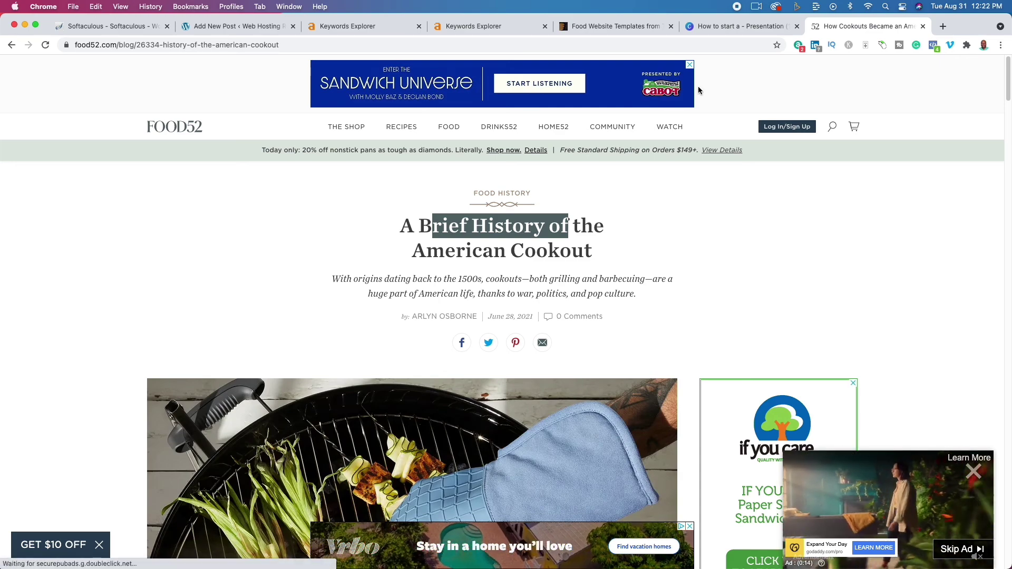
scroll(730, 167, "down", 10)
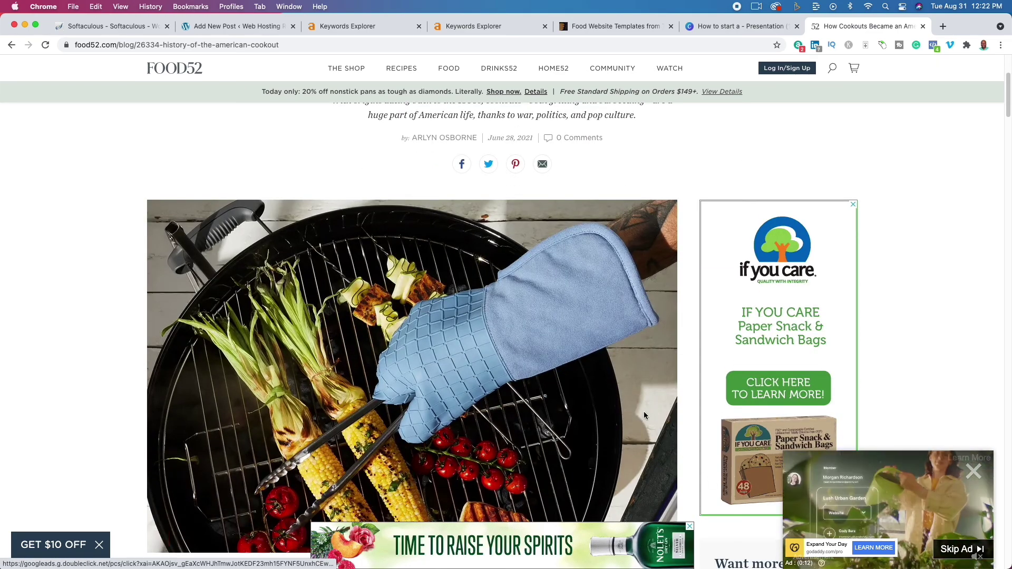
scroll(576, 349, "down", 10)
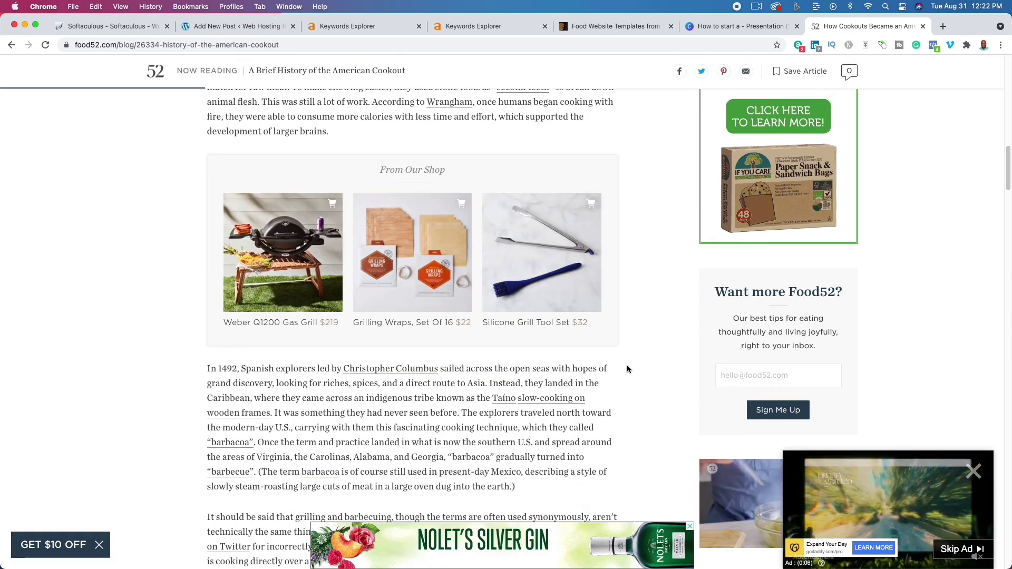
scroll(627, 368, "down", 6)
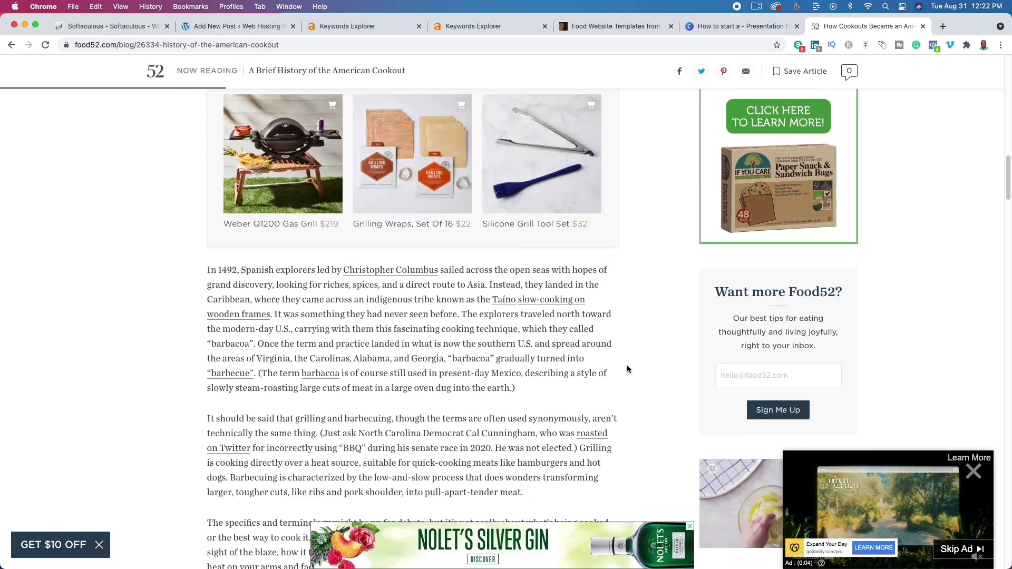
scroll(627, 368, "down", 8)
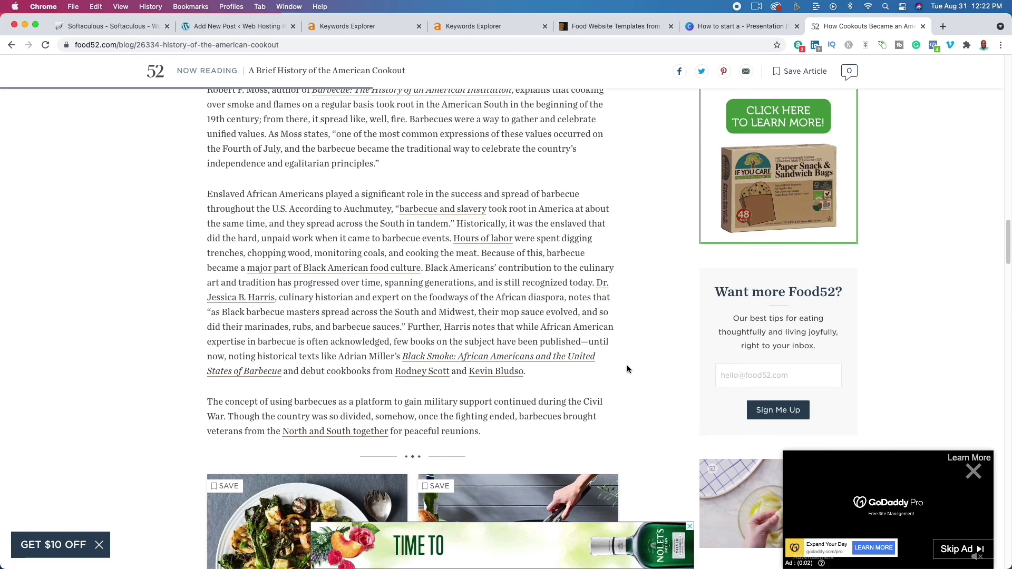
scroll(627, 369, "down", 6)
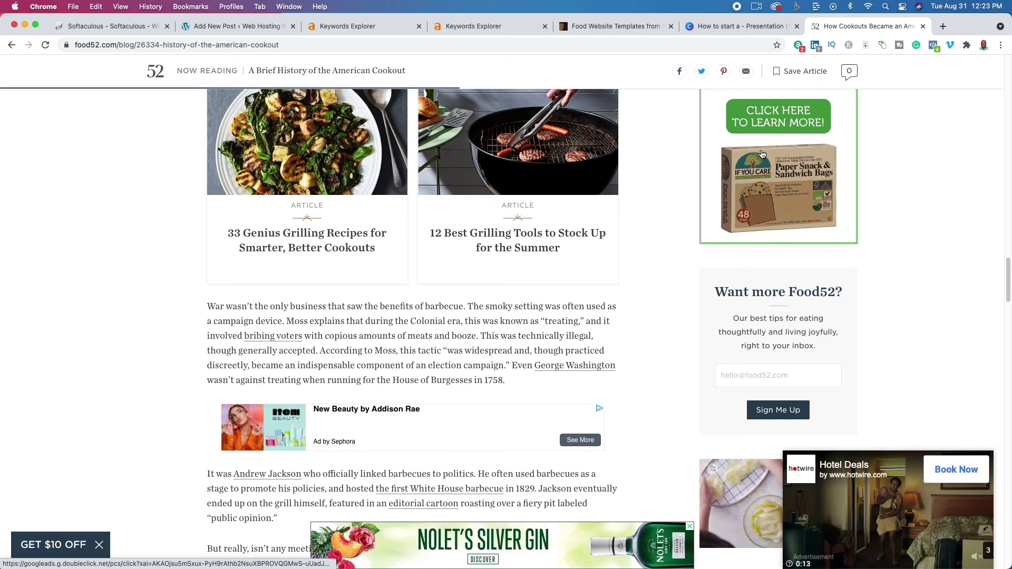
scroll(761, 154, "up", 15)
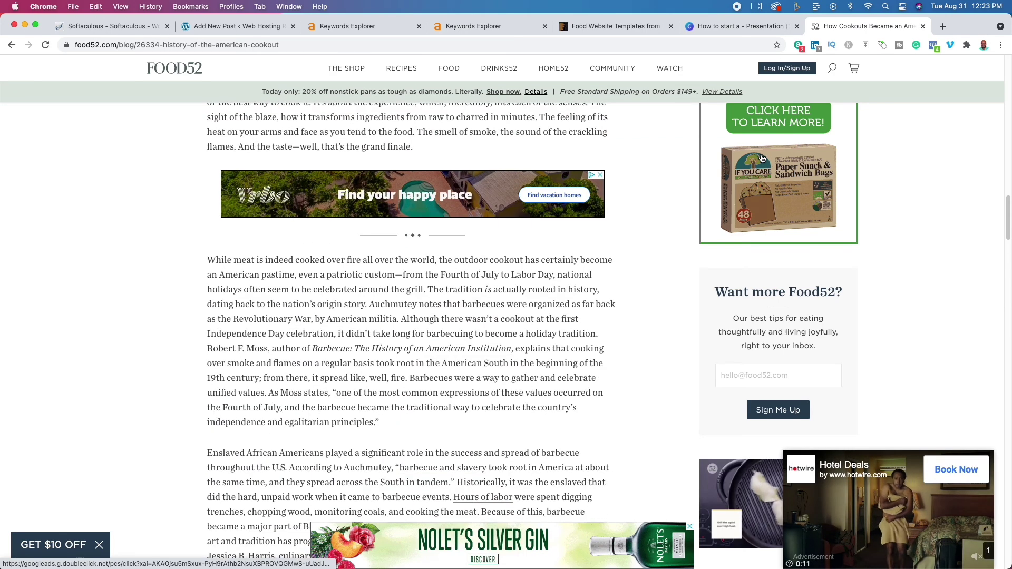
scroll(436, 291, "up", 15)
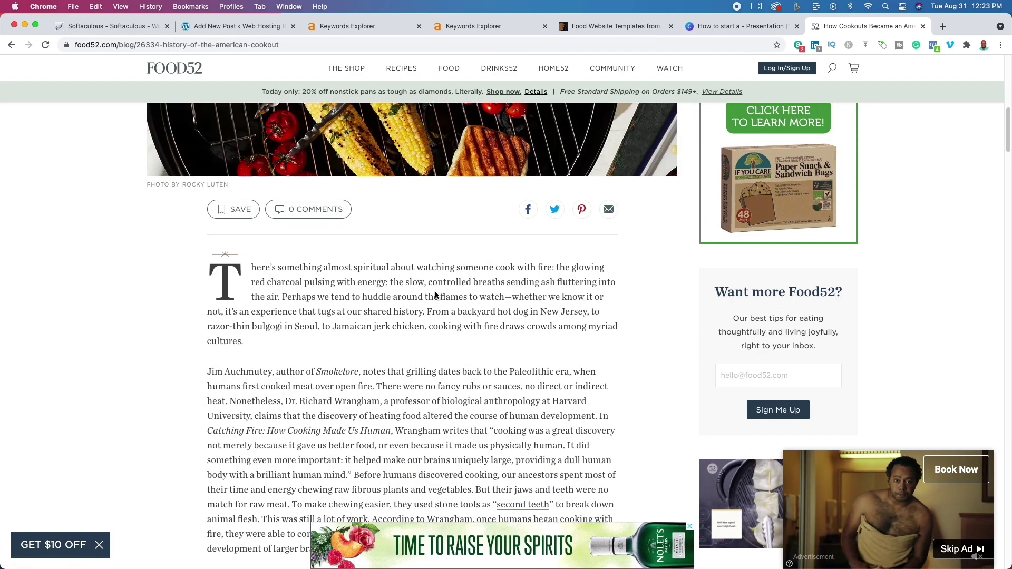
Open the Weber Q1200 Gas Grill from the cookout article's "From Our Shop" section.
scroll(436, 291, "down", 15)
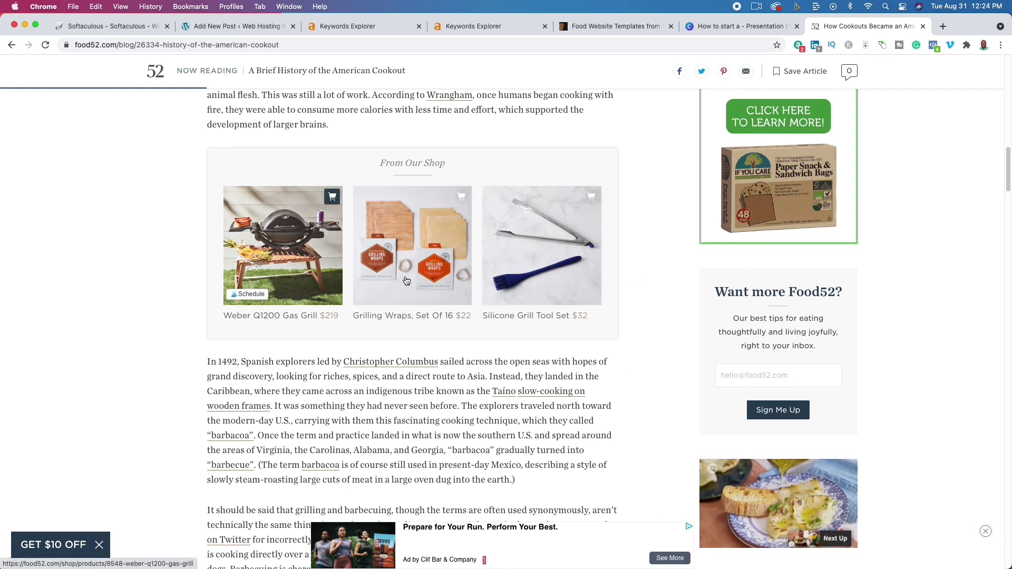
left_click(268, 248)
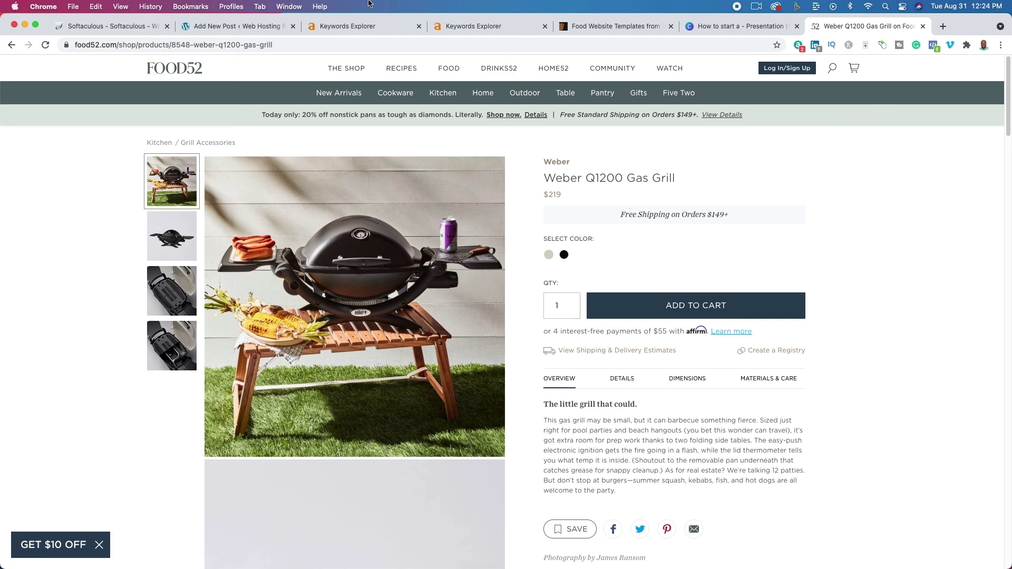
Go back to the steps slide in Canva, then switch to the Ahrefs matching terms list for "food".
left_click(745, 32)
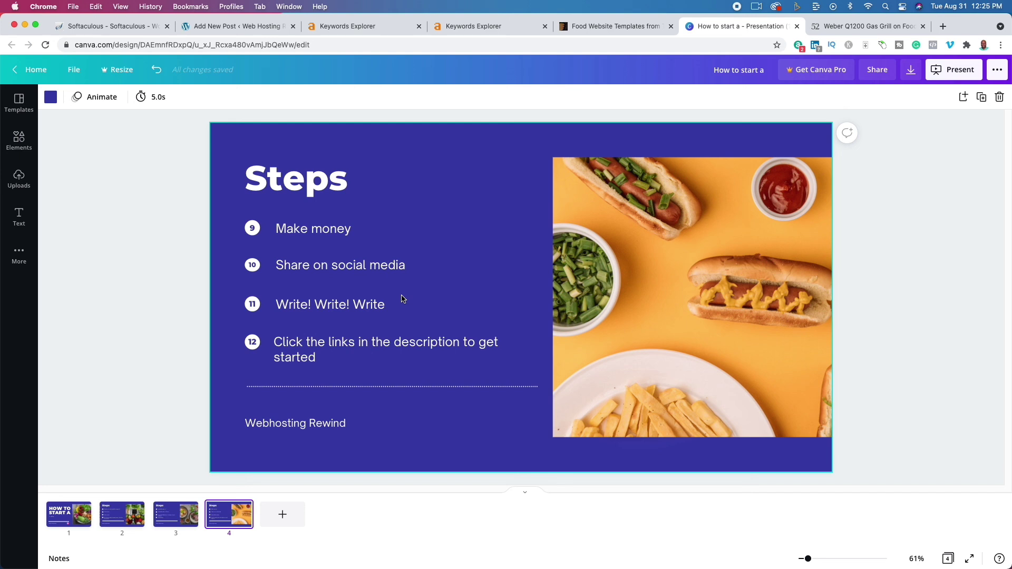
left_click(463, 26)
scroll(357, 338, "up", 5)
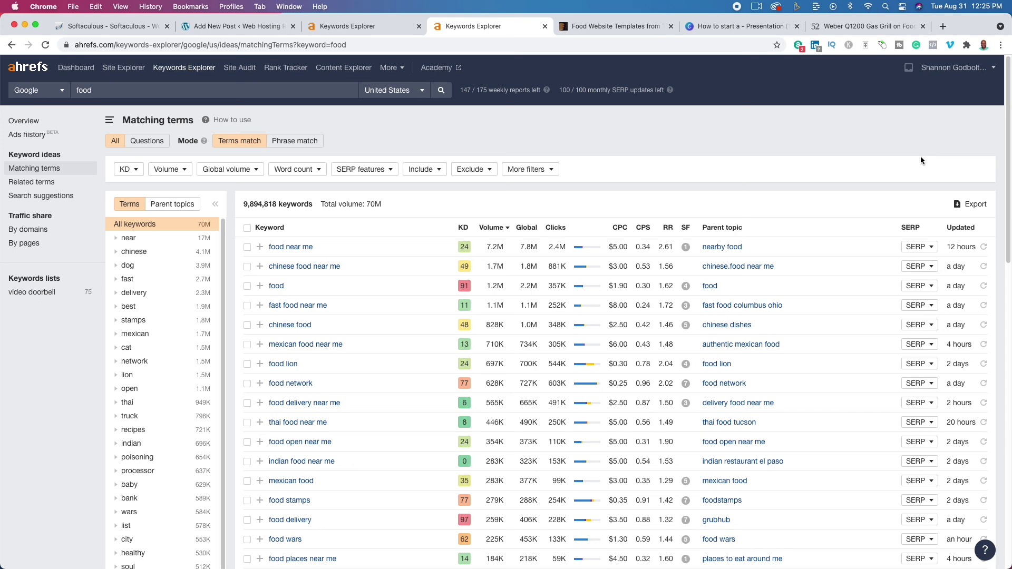
Revisit the Weber Q1200 Gas Grill page on Food52 and return to the steps slide in Canva.
left_click(824, 30)
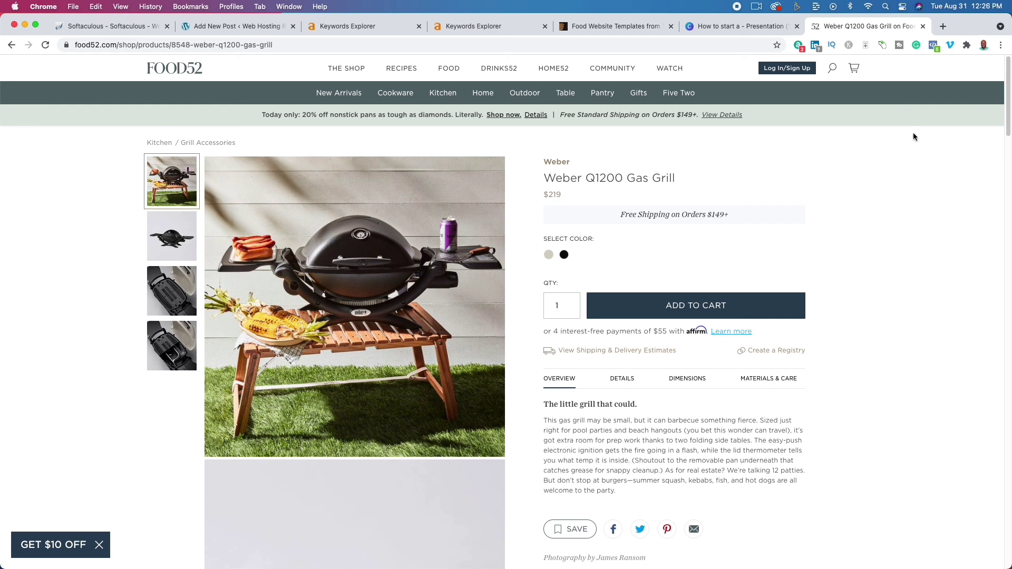
left_click(759, 26)
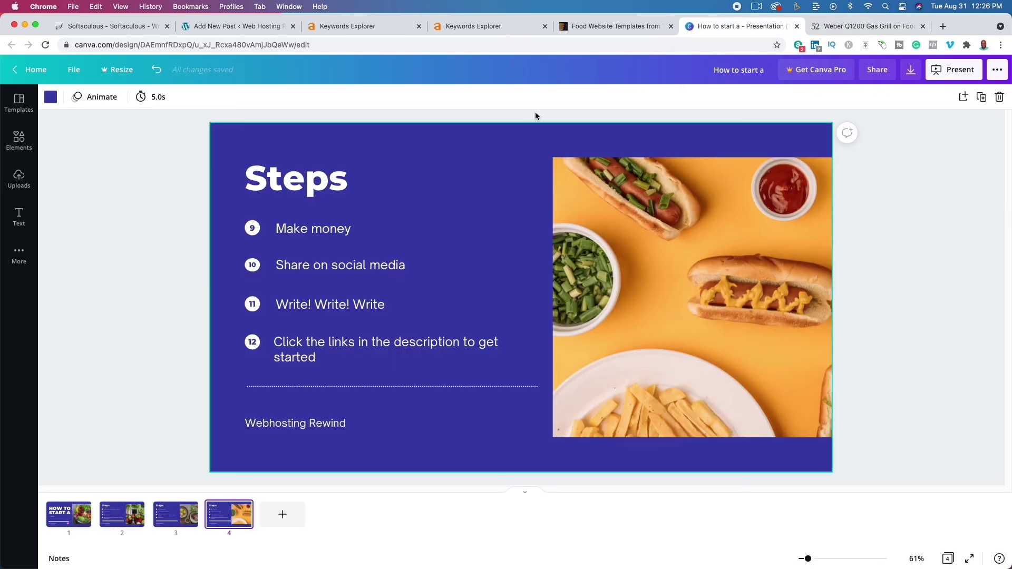